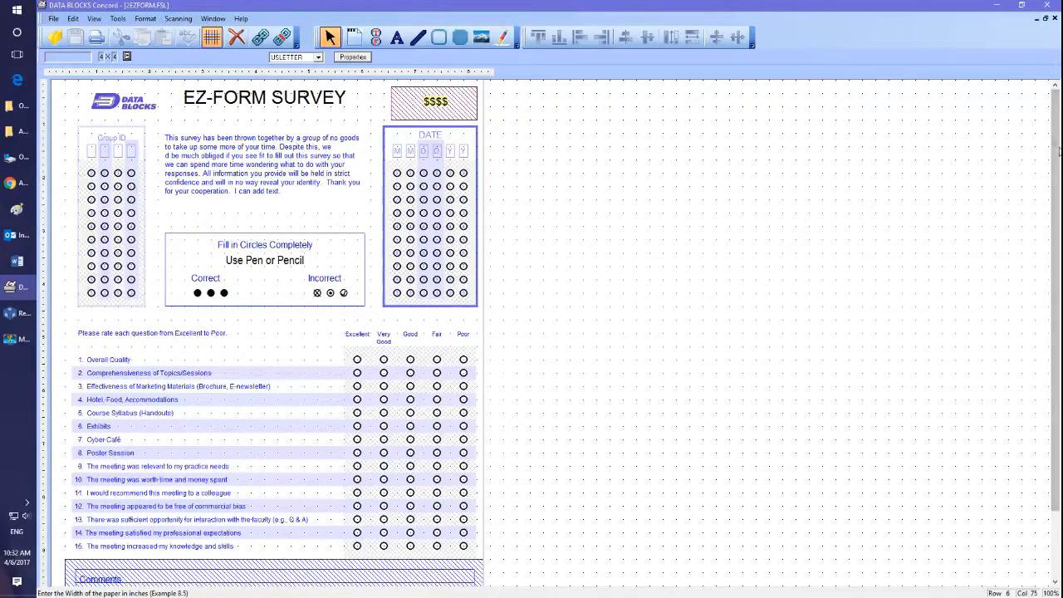
Step: Move the Comments image region off the form into the blank area beside the page
left_click_drag(1059, 152, 1051, 255)
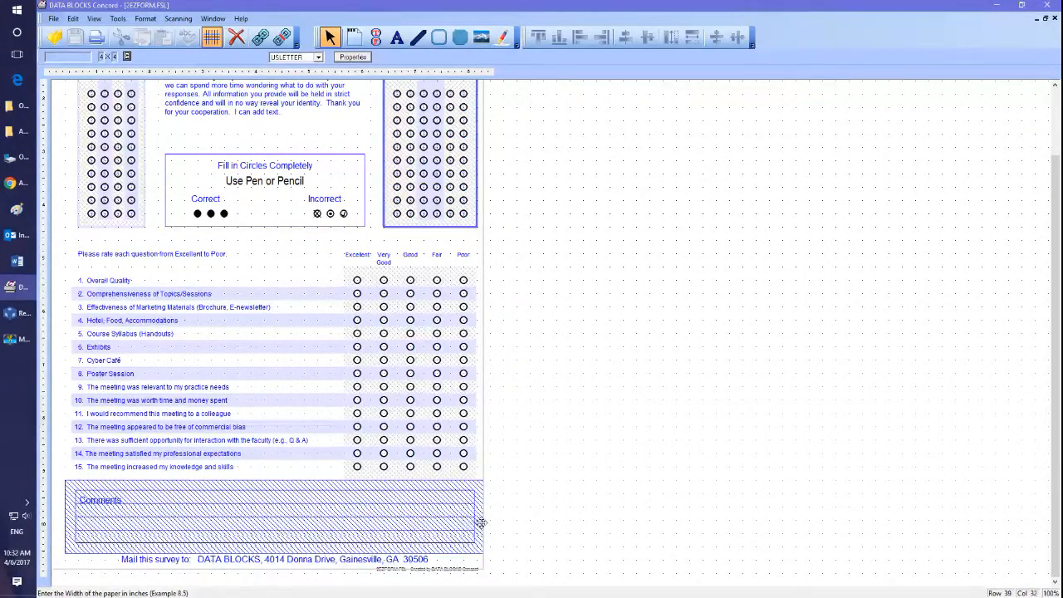
mouse_move(482, 523)
left_mouse_down()
mouse_move(843, 532)
mouse_move(909, 523)
mouse_move(912, 531)
left_mouse_up()
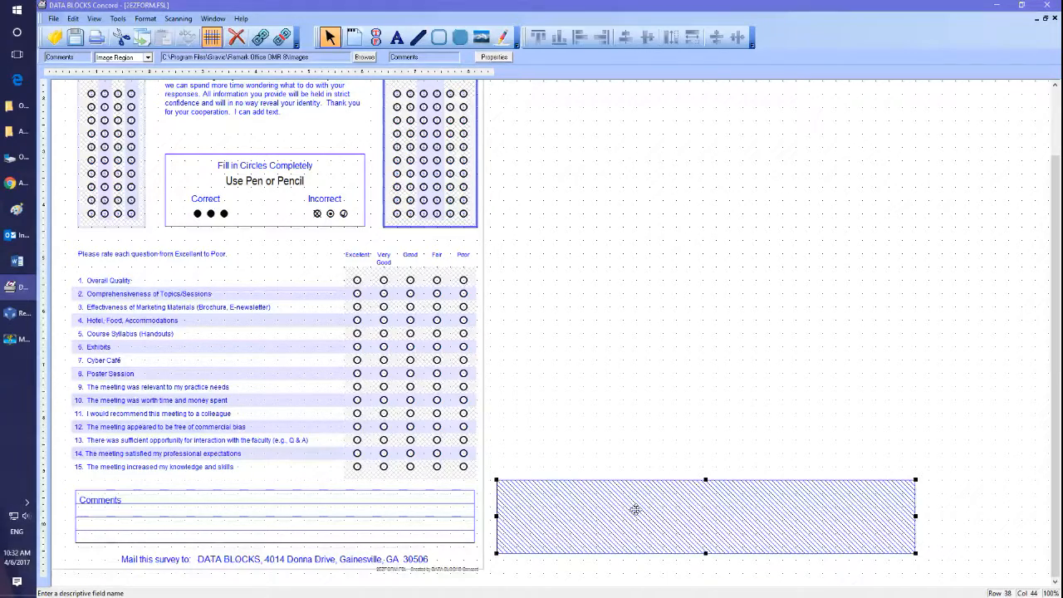
left_click(197, 513)
left_click_drag(197, 507, 197, 506)
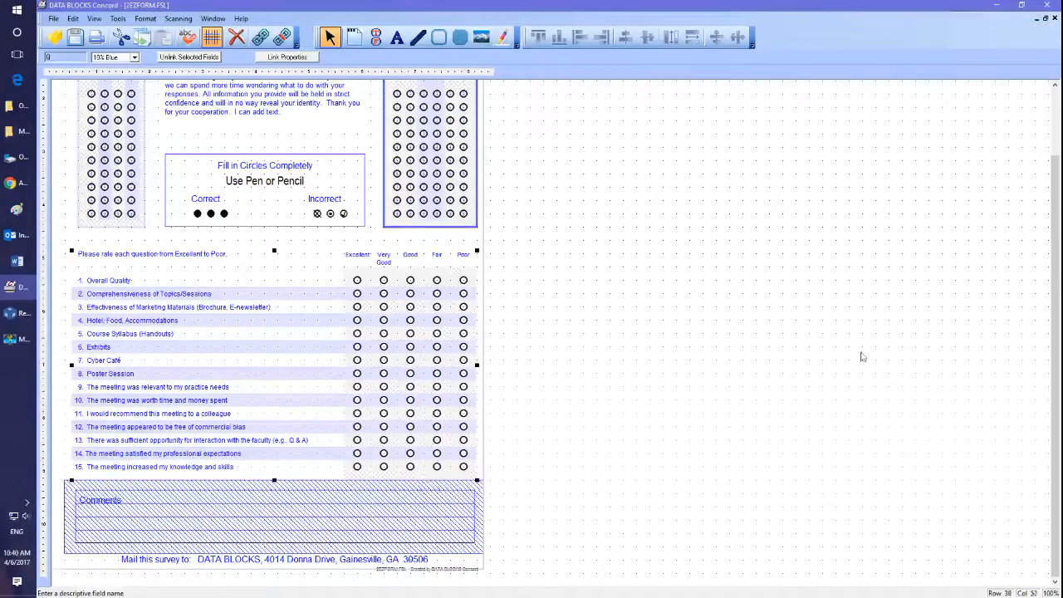
Step: Try placing the Session ID field after Date in the order of output fields
scroll(1057, 277, "up", 3)
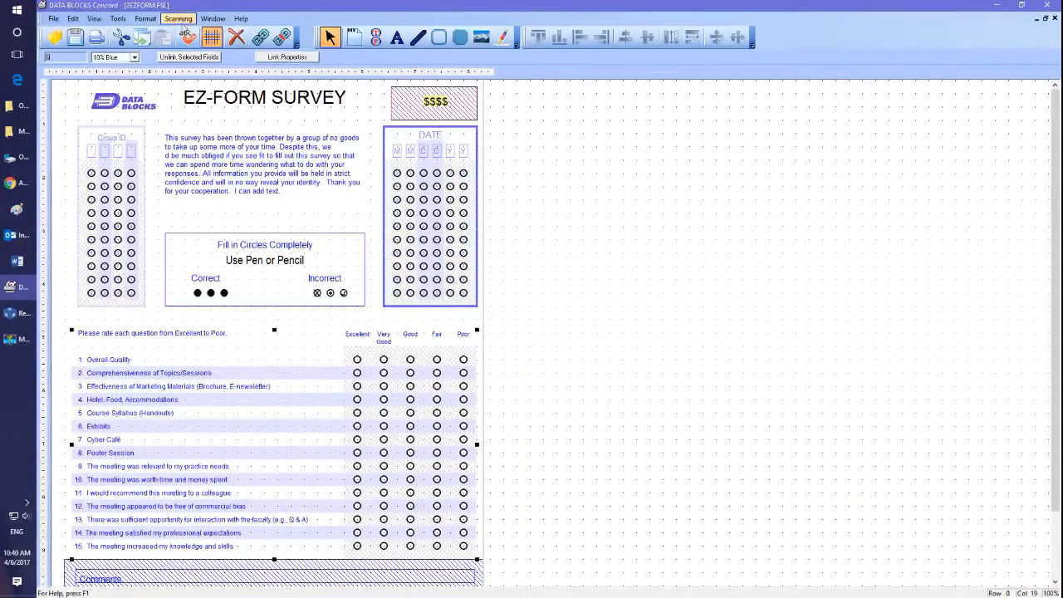
left_click(177, 20)
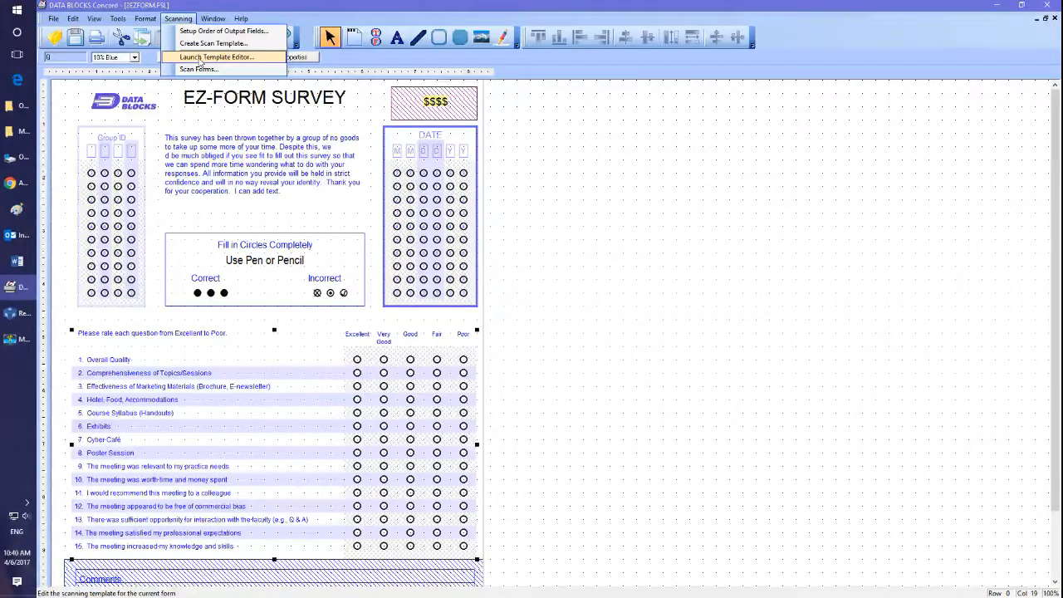
left_click(209, 31)
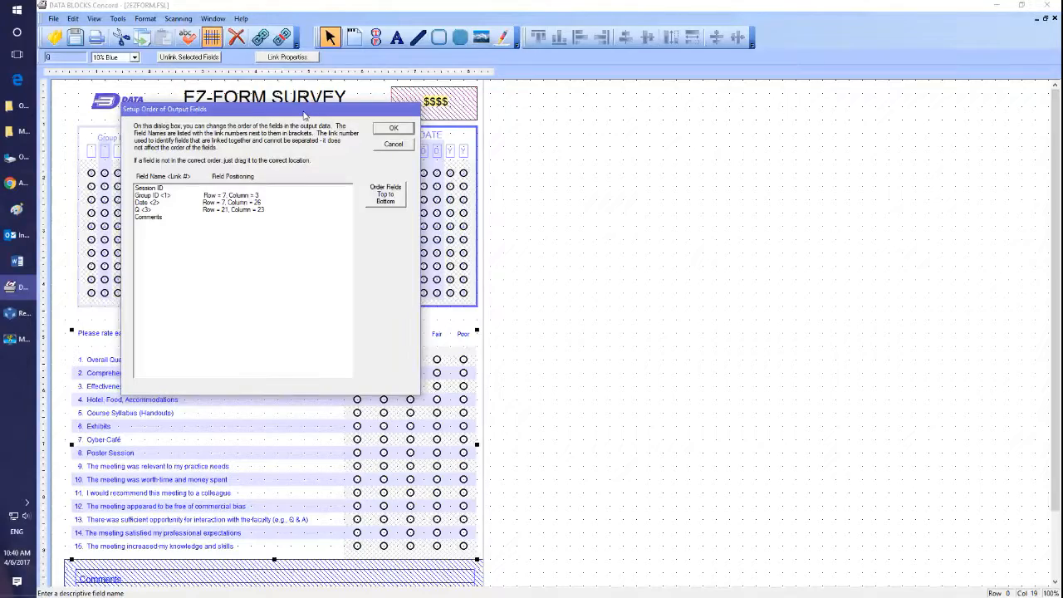
left_click_drag(303, 115, 412, 91)
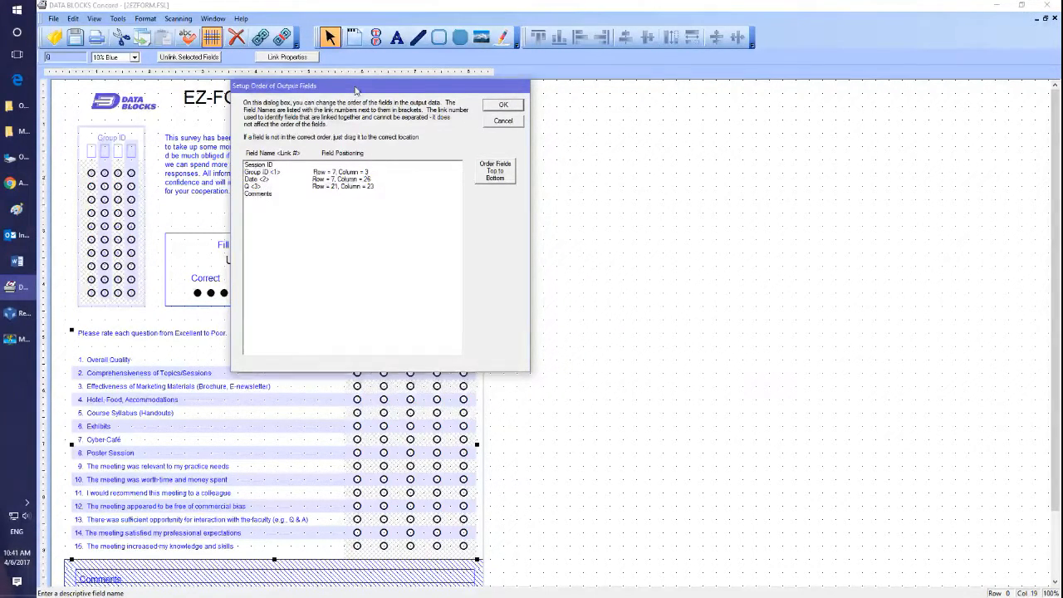
left_click_drag(356, 90, 421, 153)
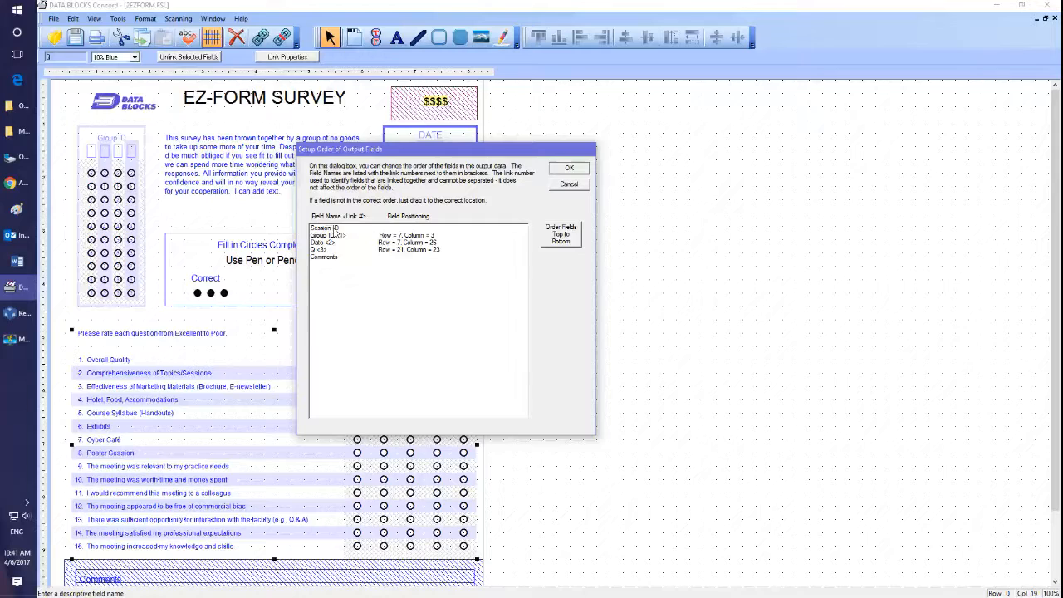
left_click_drag(334, 229, 336, 253)
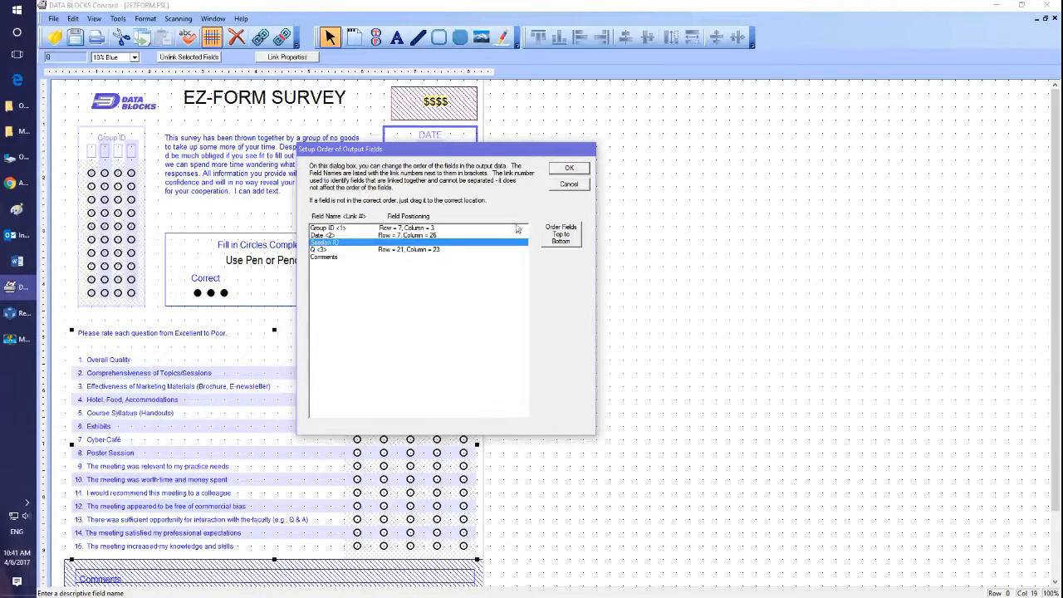
left_click(569, 185)
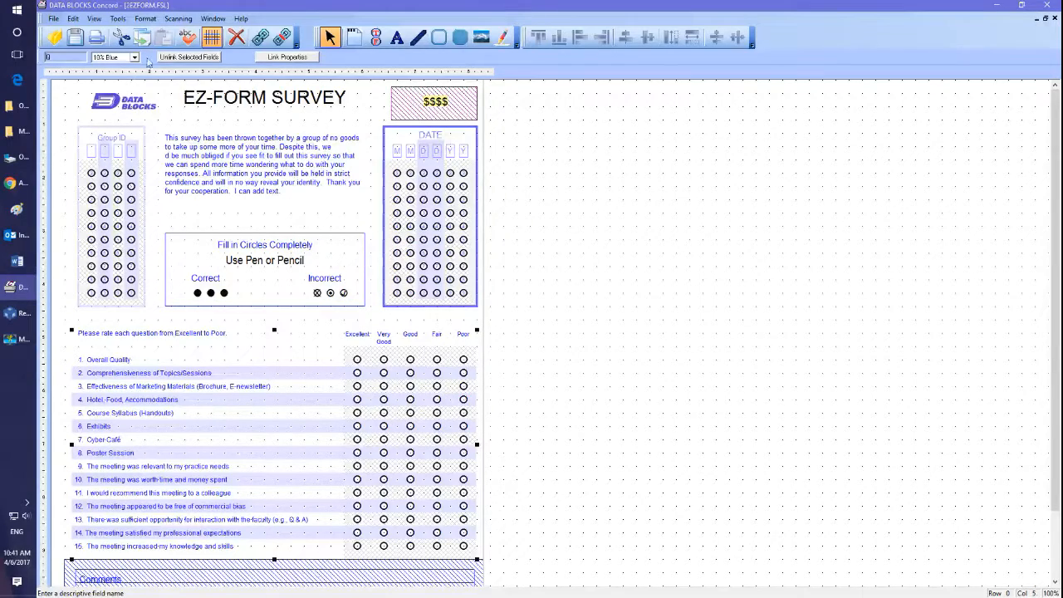
Step: Create the Remark Office scan template 2EZFORM.omr for the form in the Templates folder
left_click(180, 19)
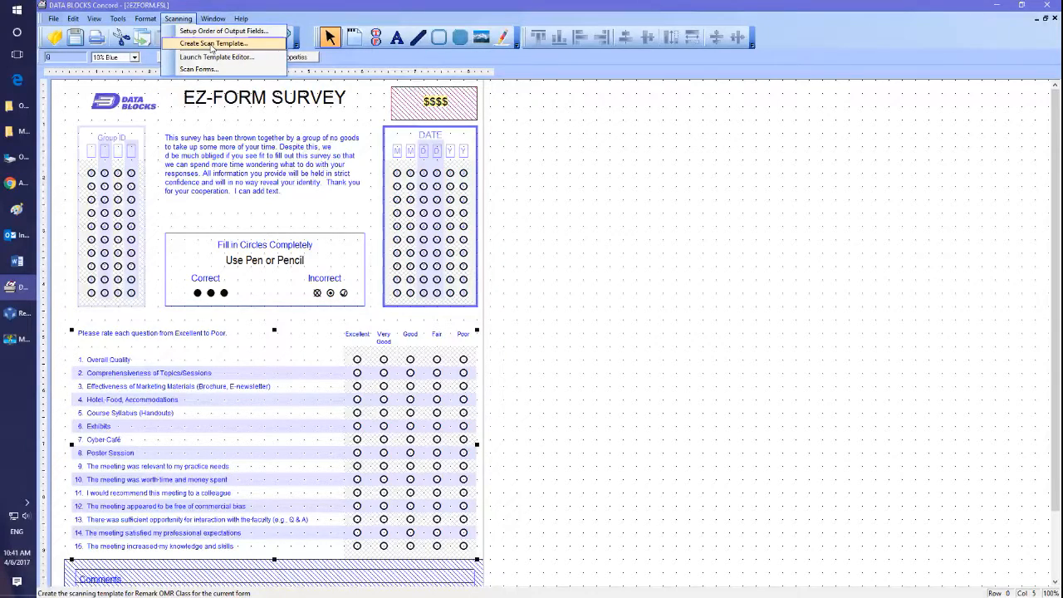
left_click(212, 44)
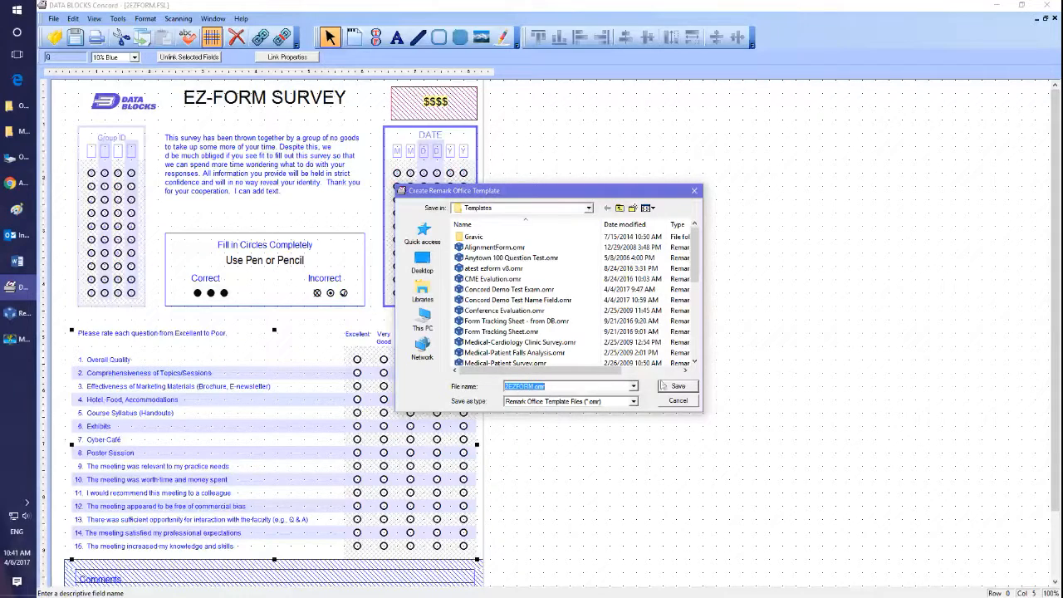
left_click(688, 387)
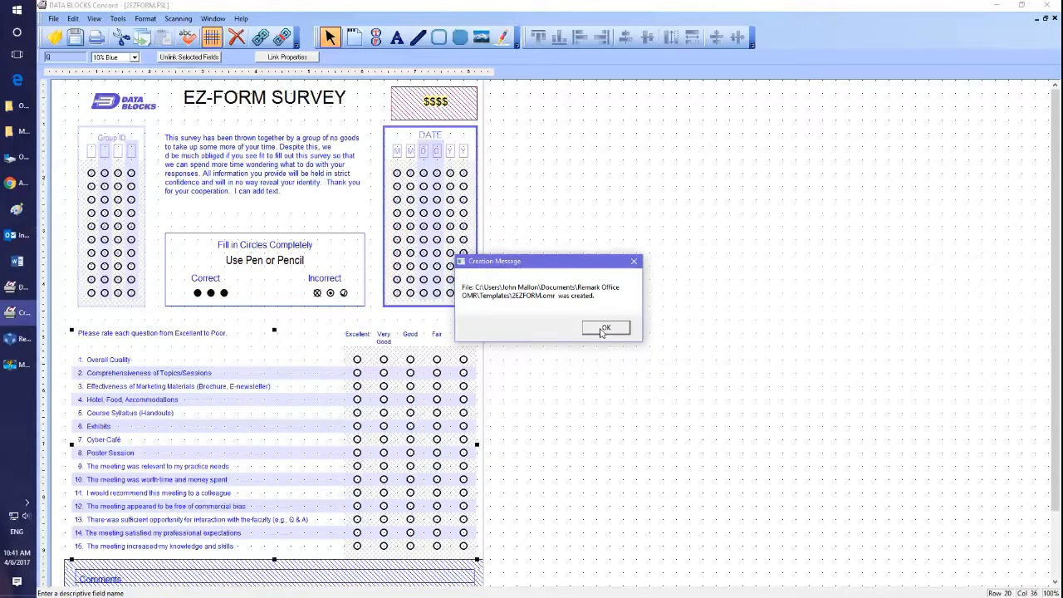
left_click(600, 331)
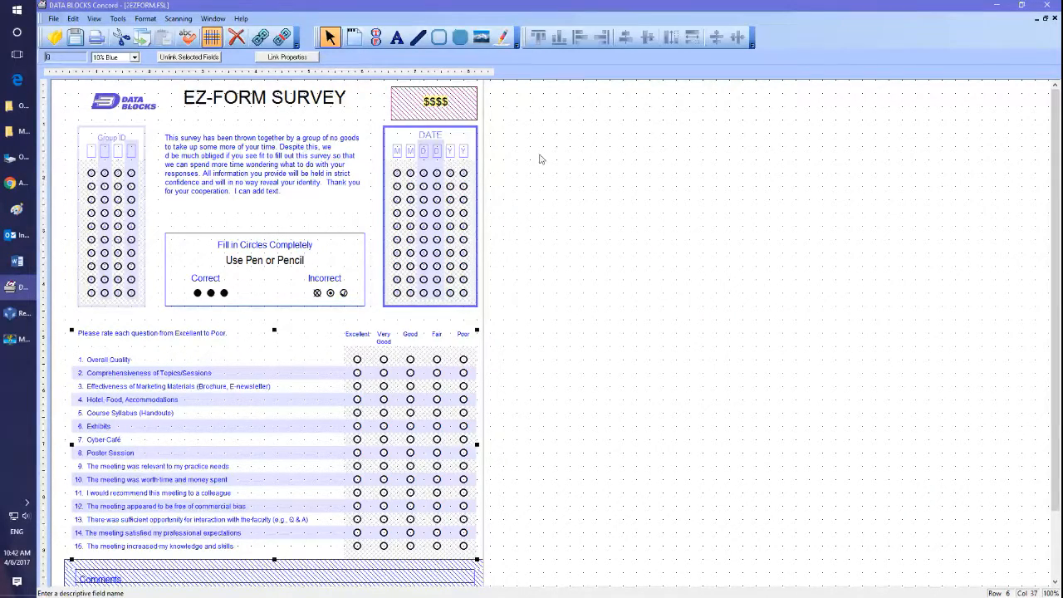
Step: Open the form's scan template in the Remark Office OMR Template Editor
left_click(178, 19)
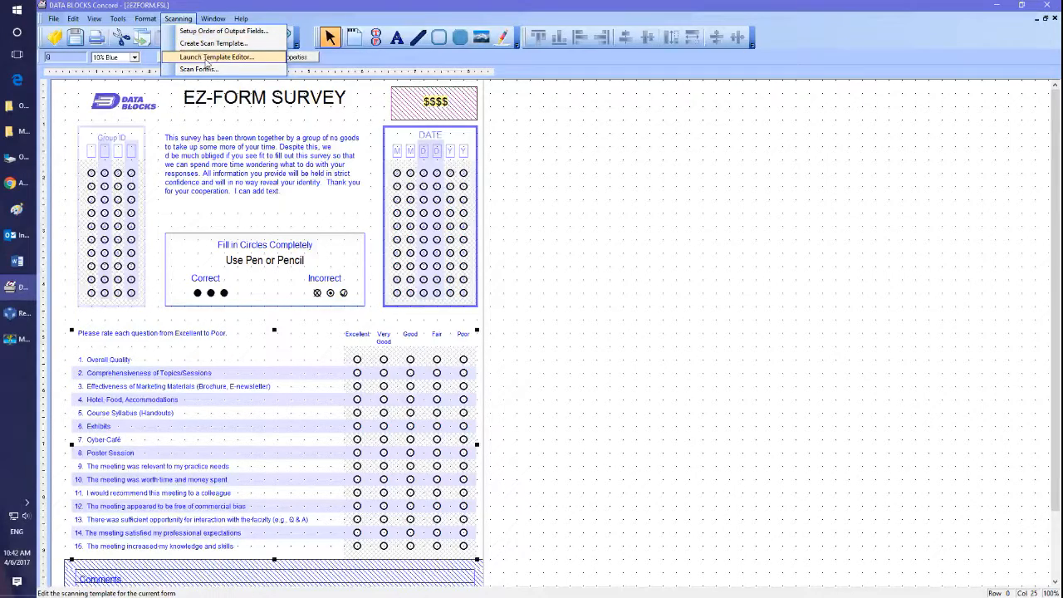
left_click(245, 63)
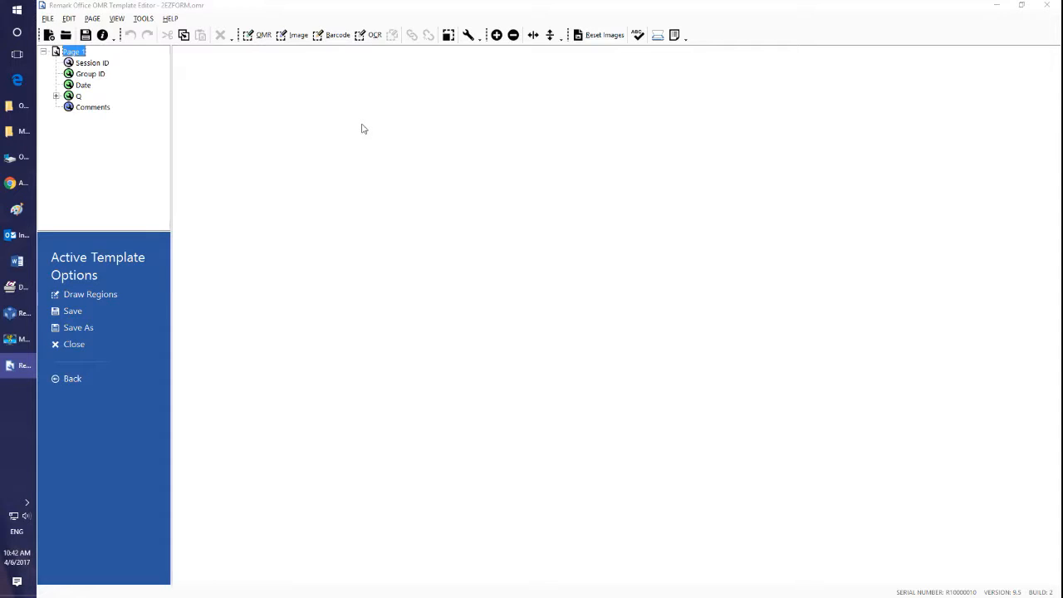
left_click(138, 21)
key("Escape")
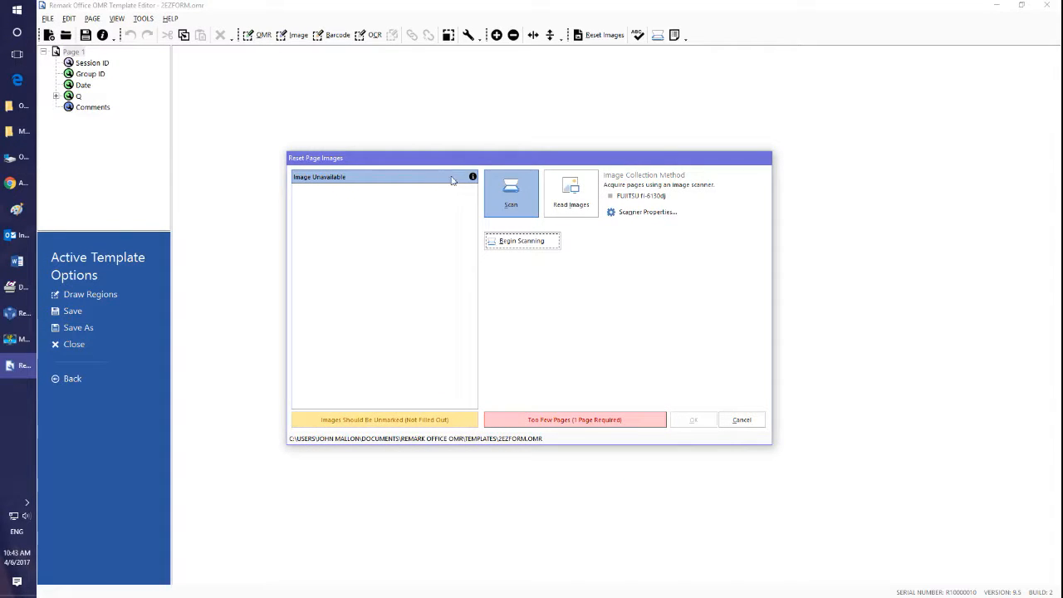
Step: Scan one unmarked form page as the template image and run the auto alignment of its regions
left_click(510, 200)
left_click(531, 243)
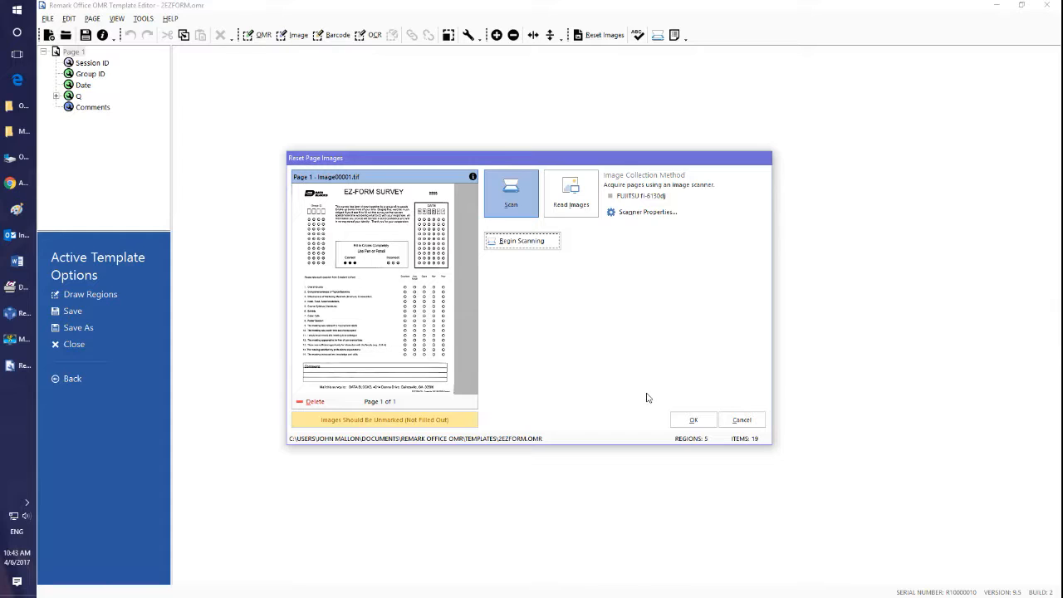
left_click(690, 420)
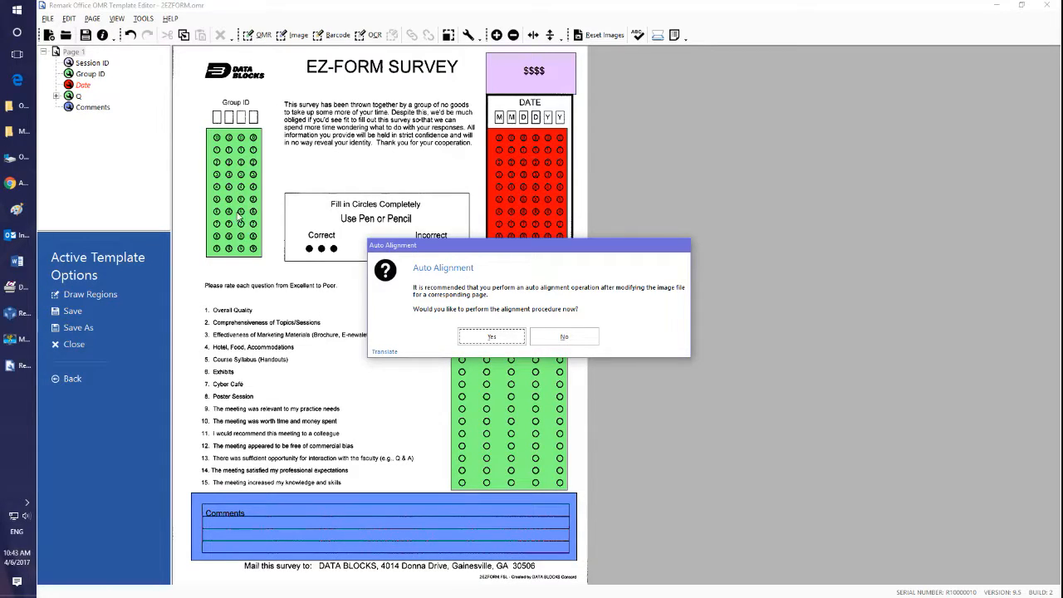
left_click(492, 338)
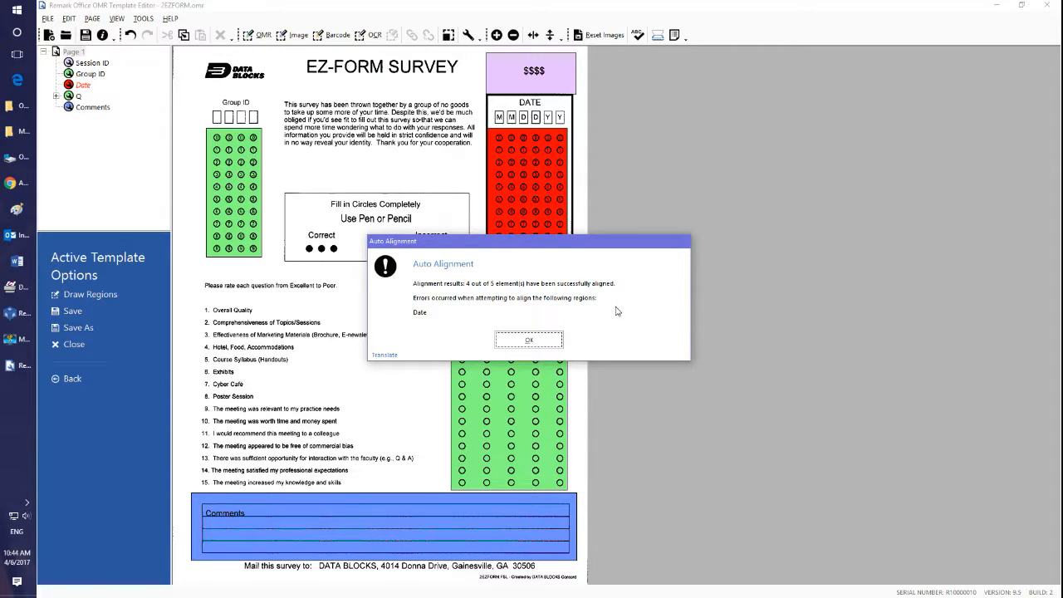
left_click(538, 341)
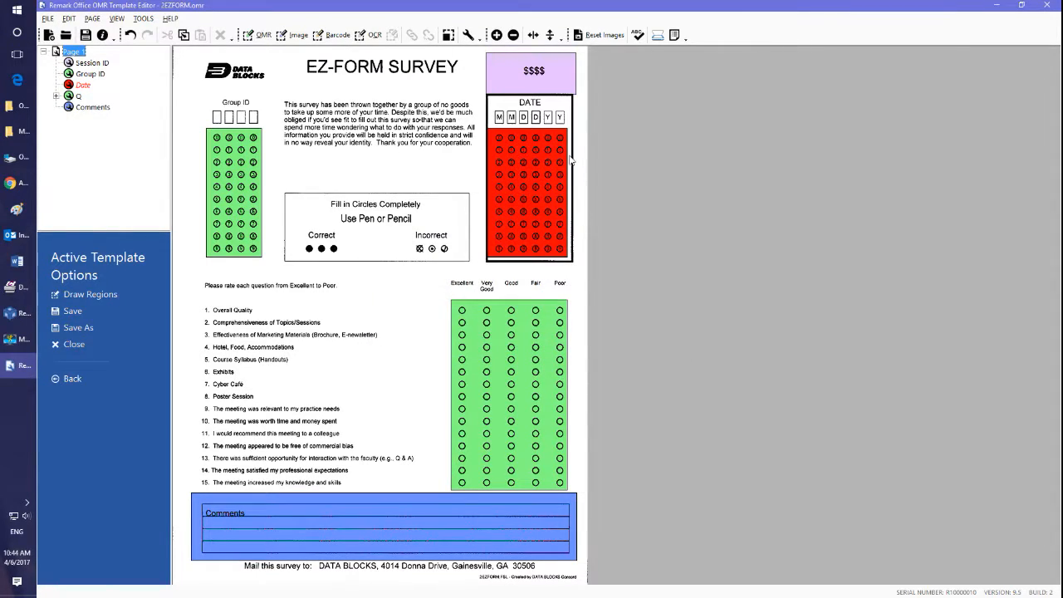
Step: Reposition the Date region so its borders enclose all the date bubbles without touching any marks
mouse_move(556, 238)
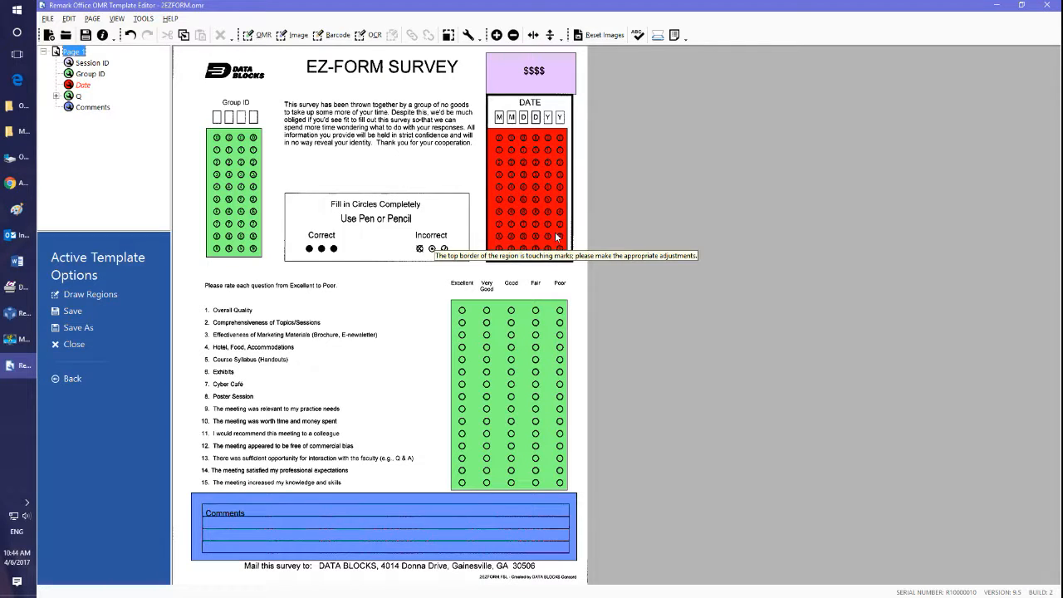
left_click(493, 178)
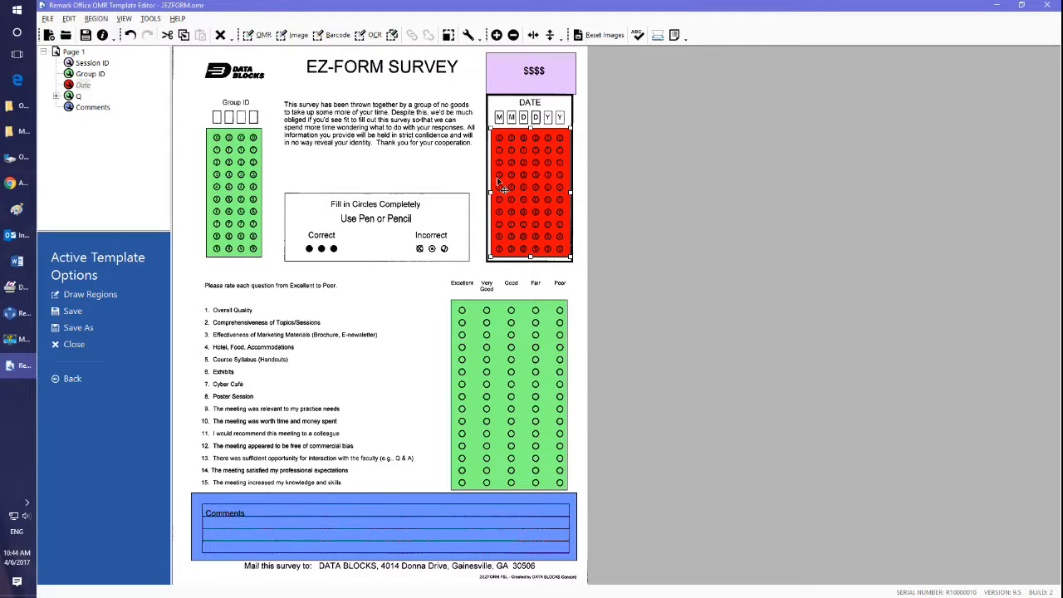
left_click_drag(536, 184, 535, 185)
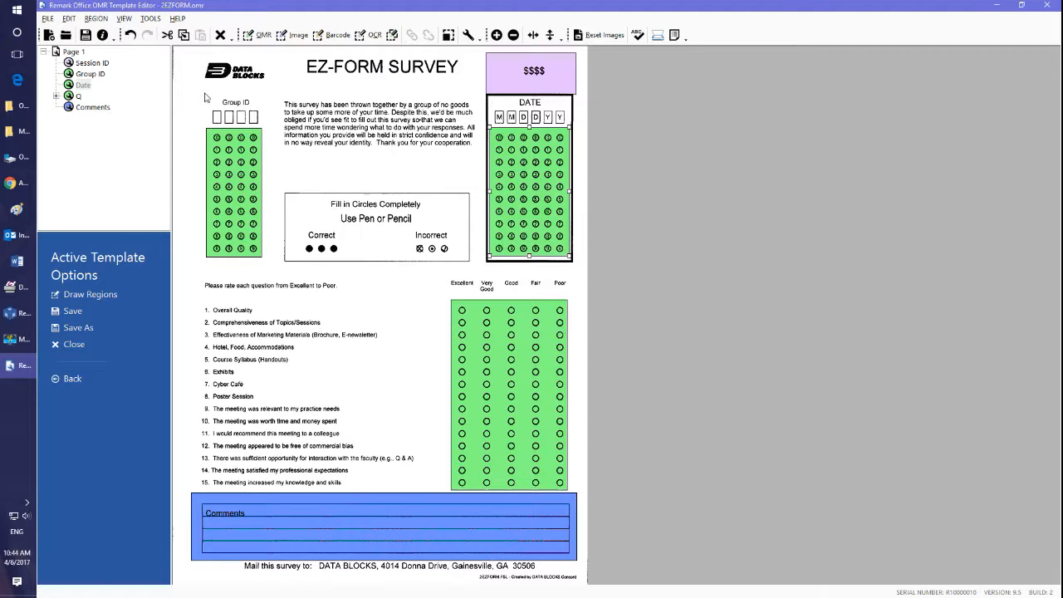
left_click(18, 287)
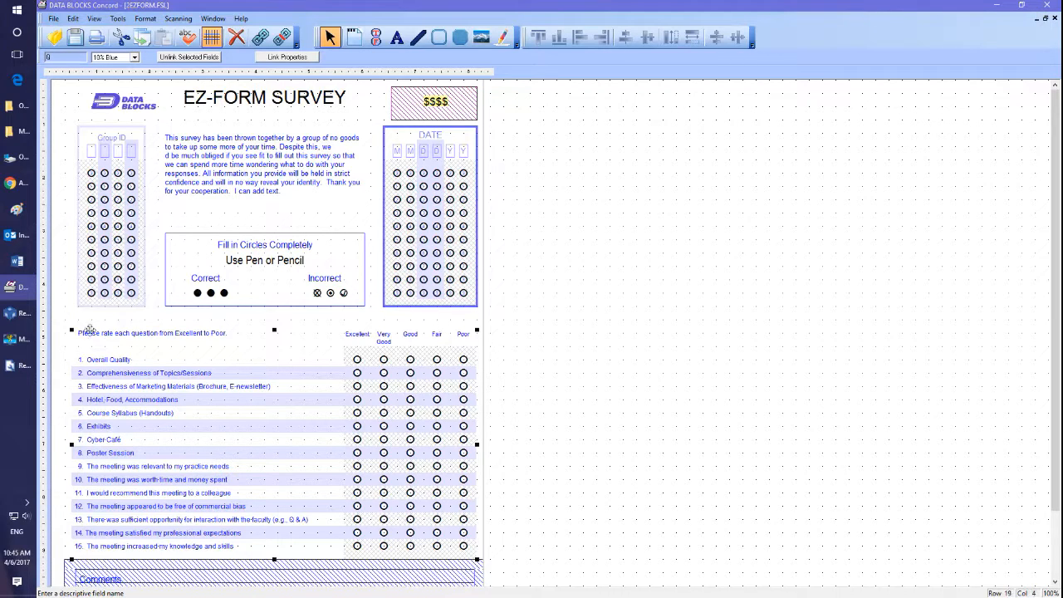
left_click(22, 366)
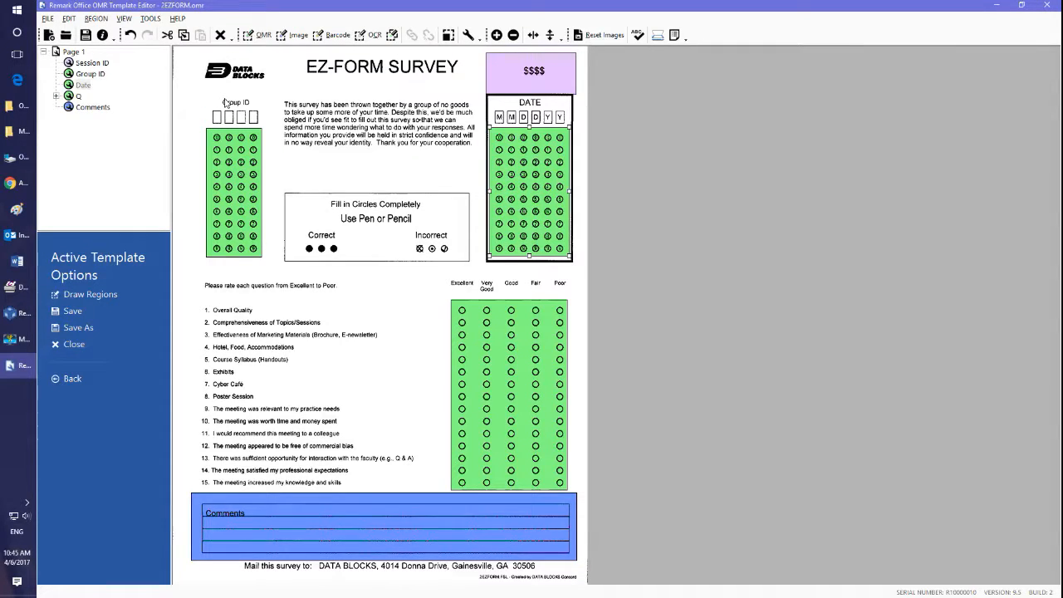
Step: Adjust the Session ID region to clear the Date box border and shift the Comments region slightly to the right
left_click(511, 80)
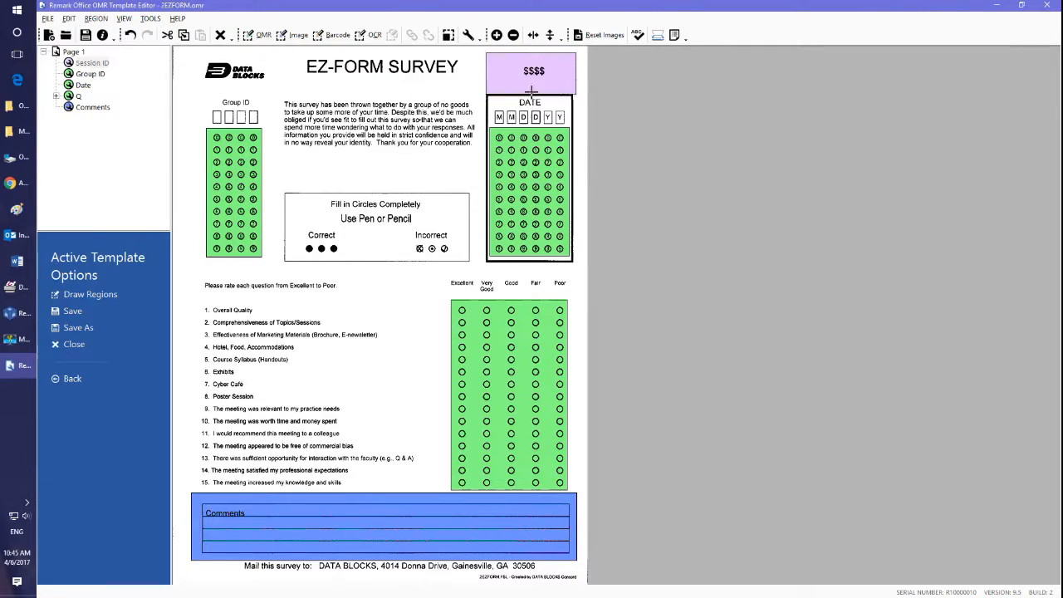
left_click_drag(530, 91, 511, 79)
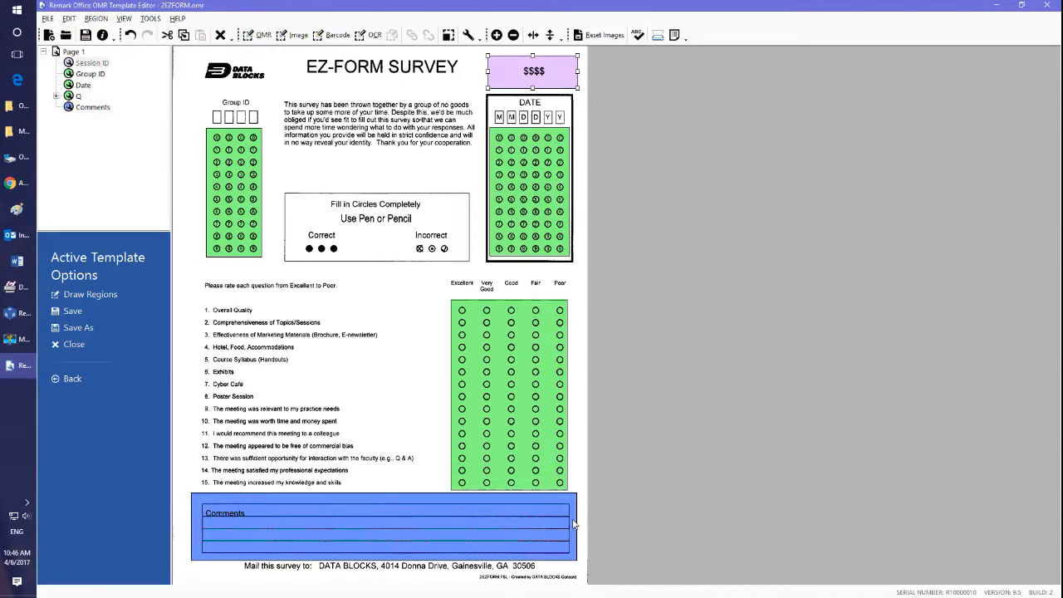
left_click_drag(574, 523, 582, 529)
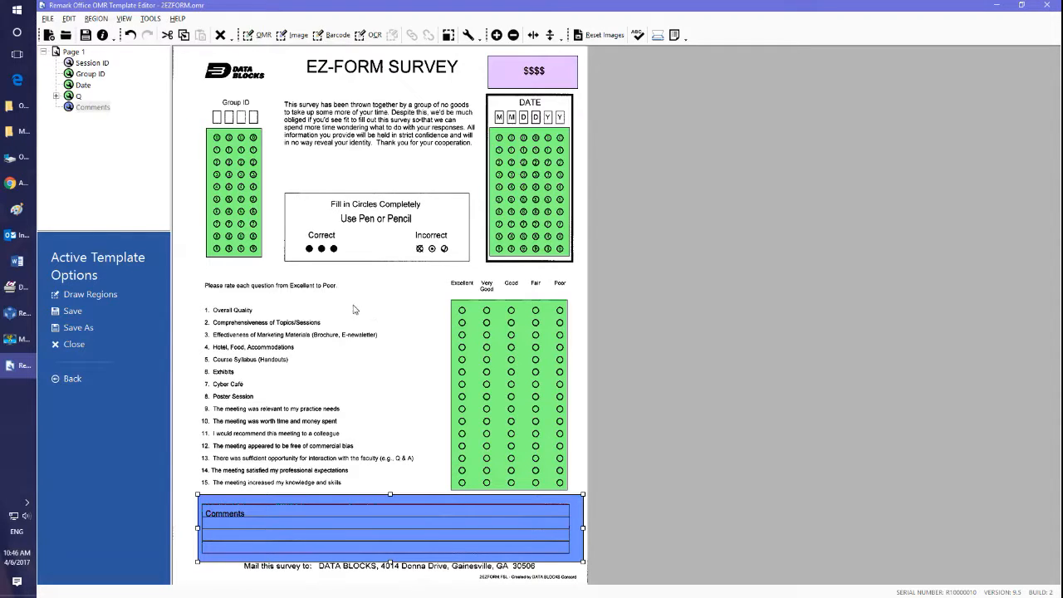
Step: Save the adjusted template and close the Template Editor to return to the Concord form
left_click(85, 36)
left_click(1048, 6)
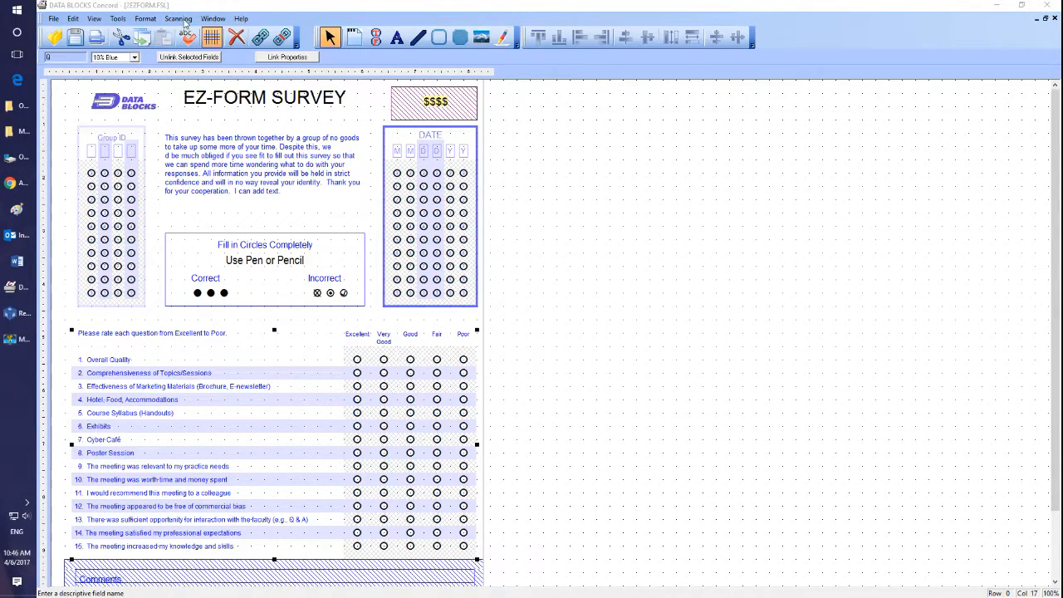
left_click(178, 18)
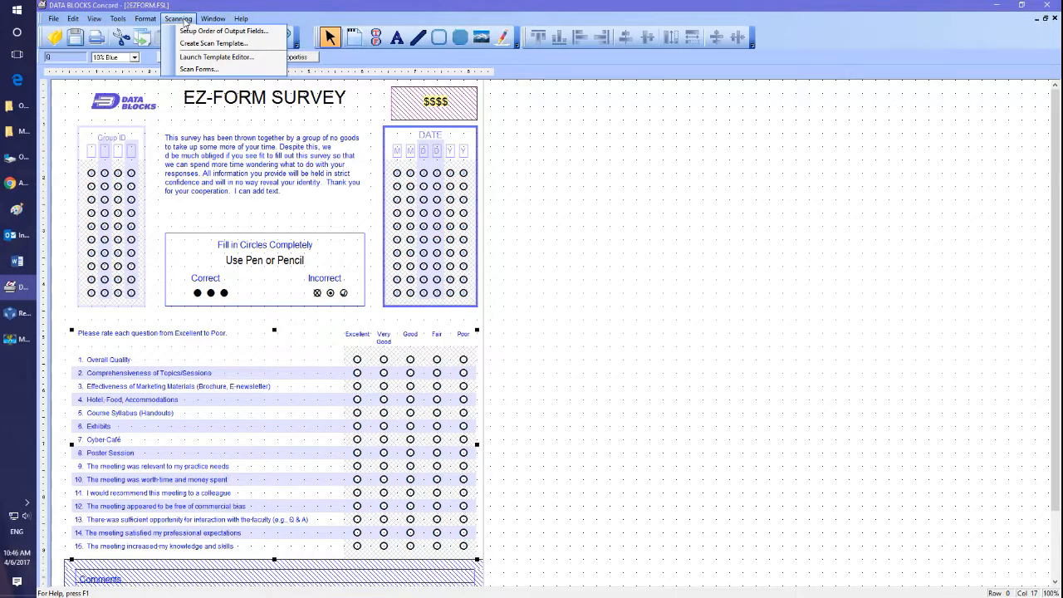
left_click(185, 22)
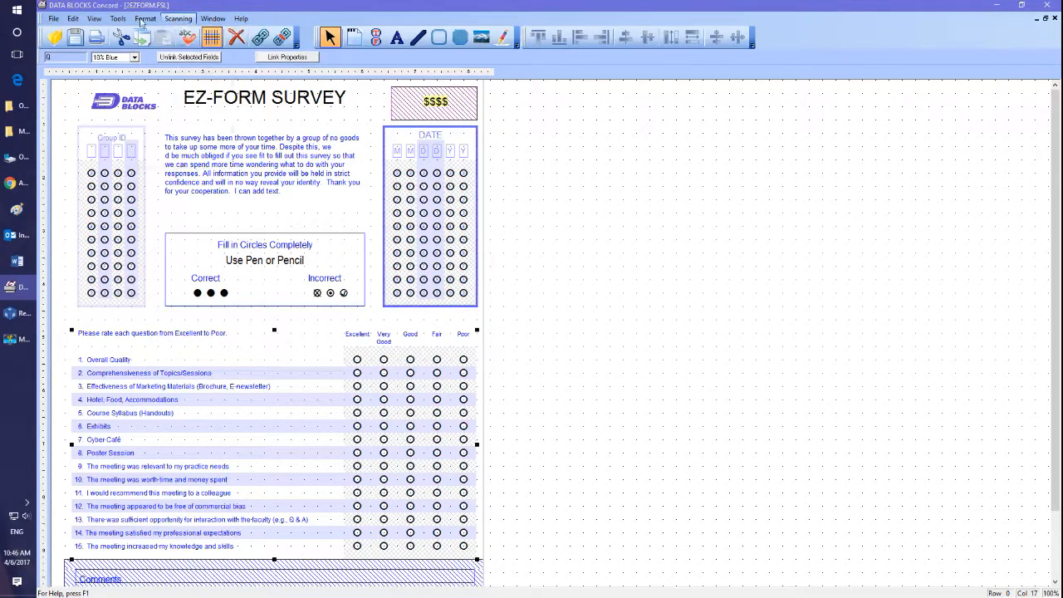
left_click(18, 12)
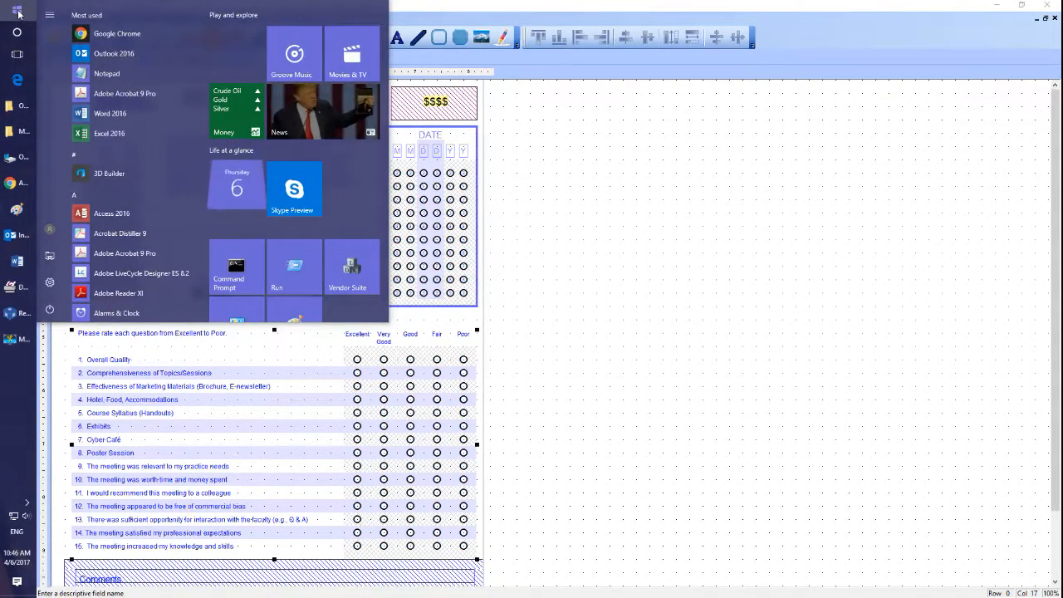
left_click(561, 92)
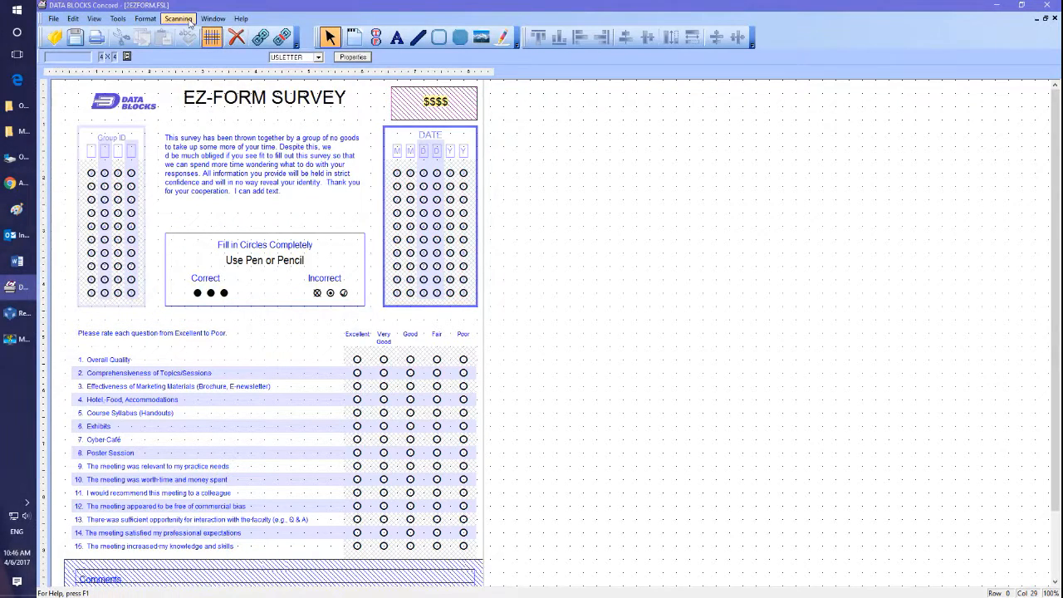
Step: Start scanning forms with the current EZ-Form survey file to switch to Remark Office OMR Data Center
left_click(212, 19)
left_click(179, 19)
left_click(180, 20)
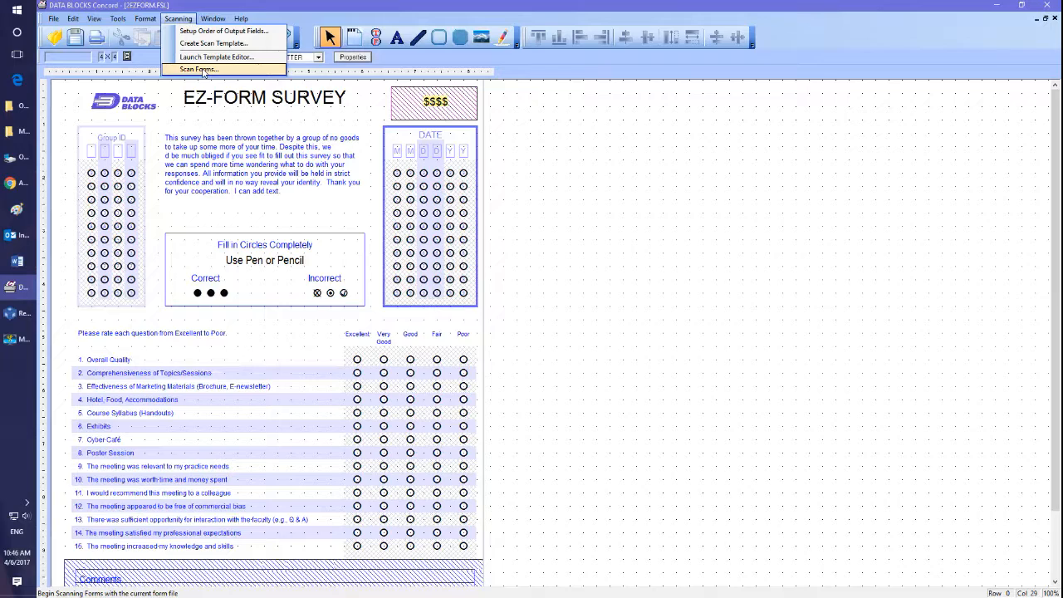
left_click(201, 69)
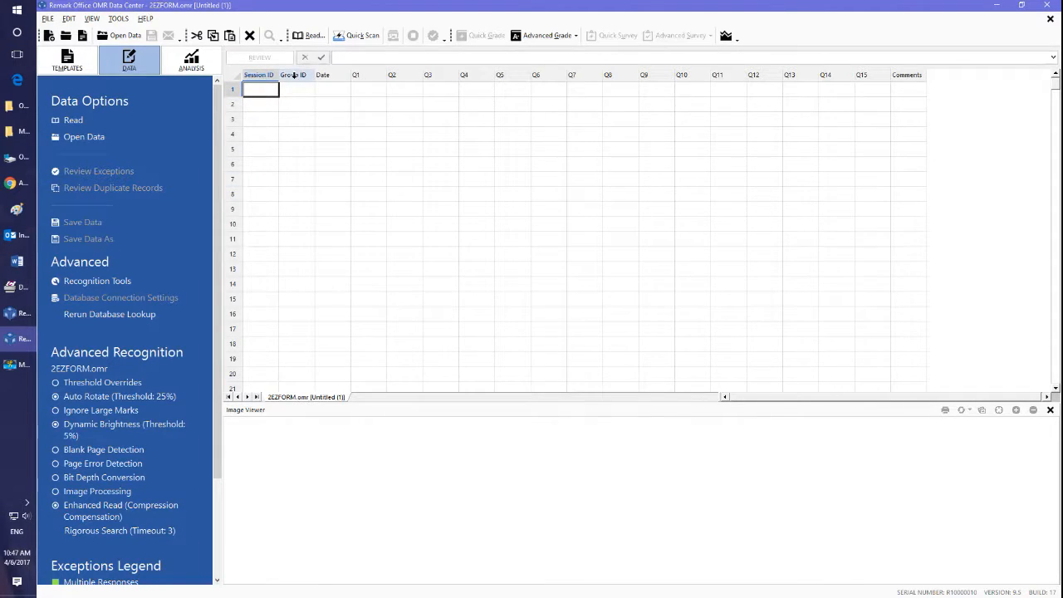
Step: Quick-scan the stack of completed survey forms into the data grid and decline to continue scanning more pages
mouse_move(349, 79)
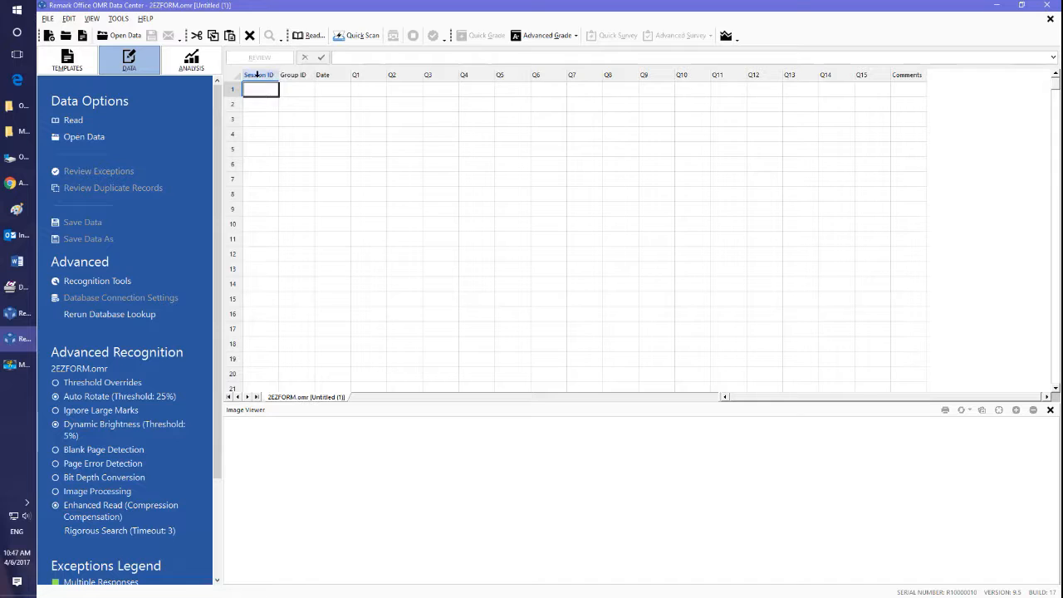
mouse_move(257, 76)
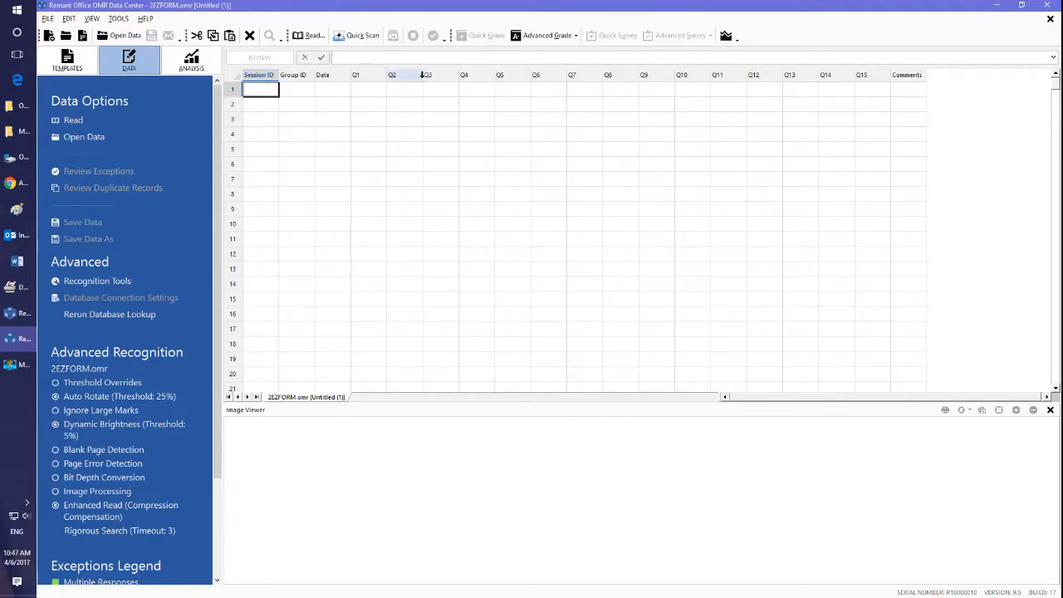
mouse_move(864, 79)
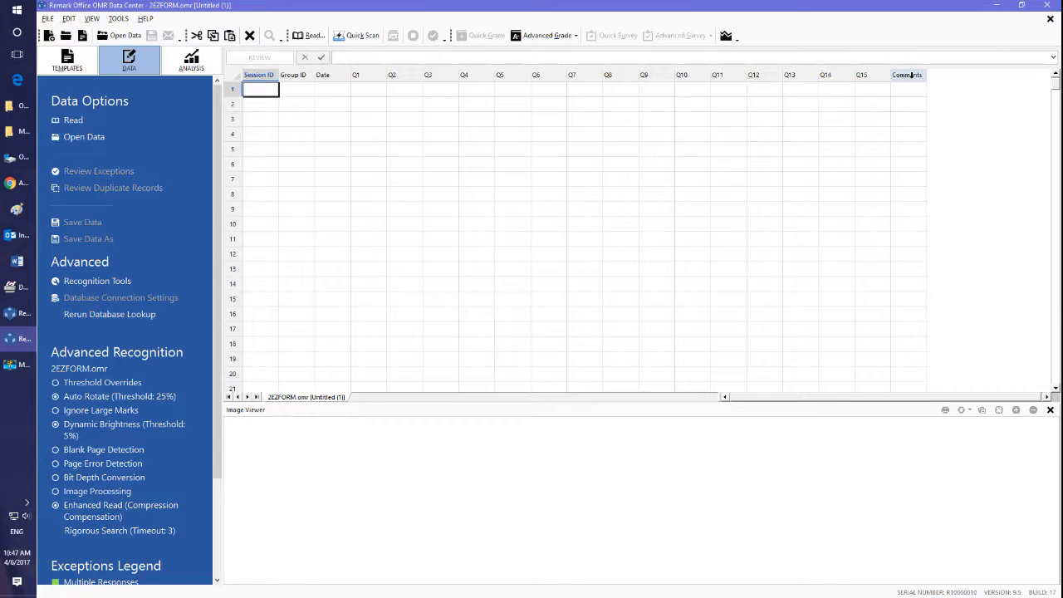
mouse_move(910, 76)
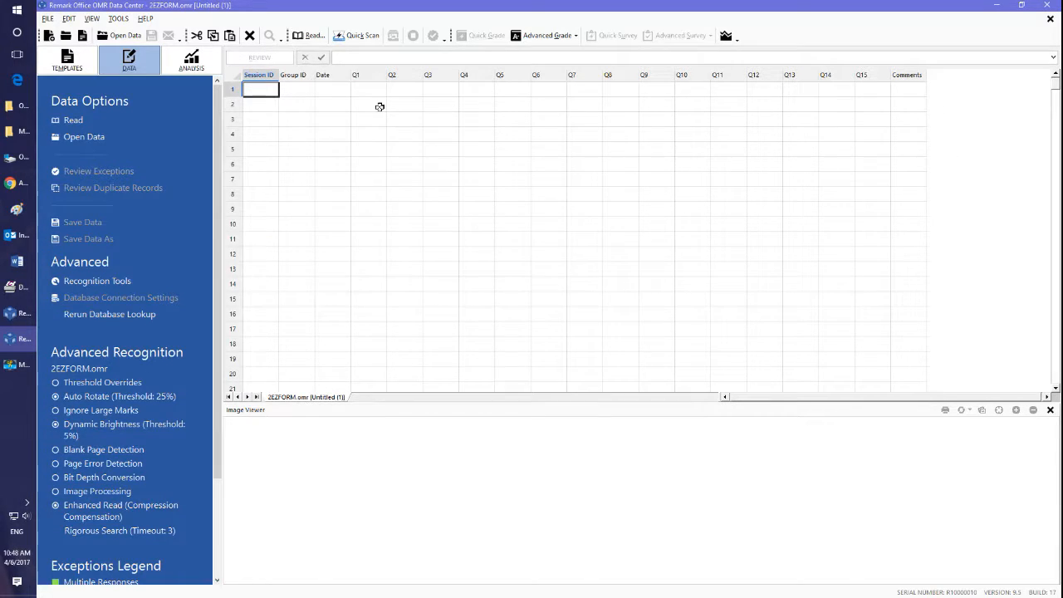
left_click(366, 37)
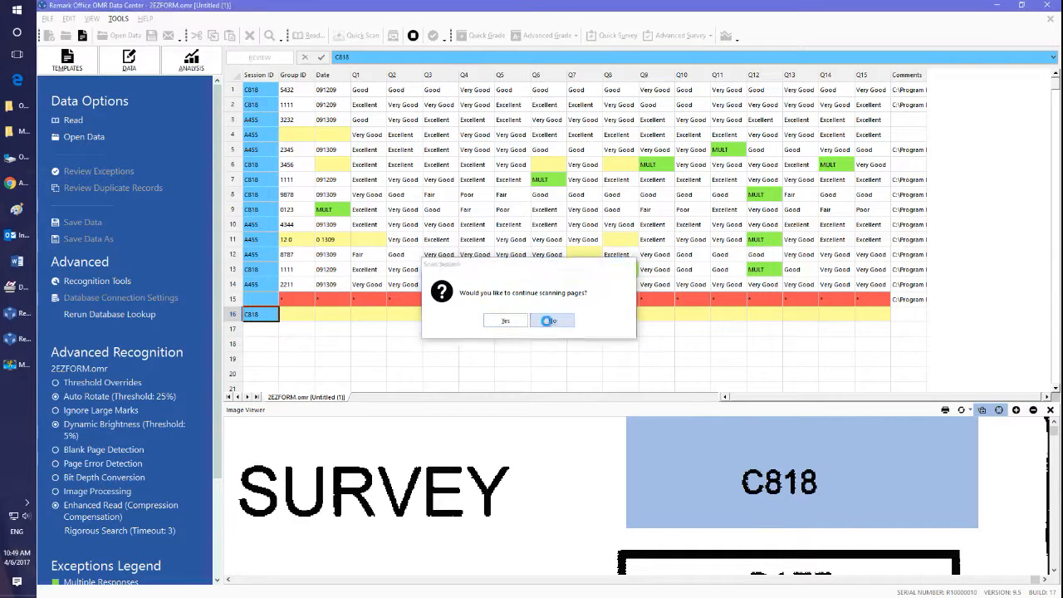
left_click(550, 321)
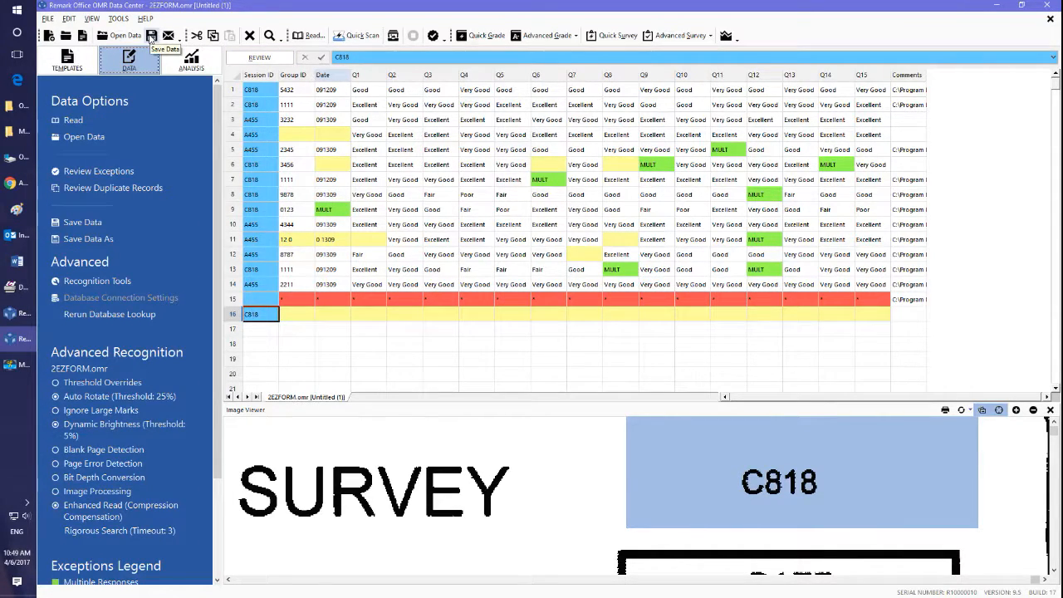
Step: Save the scanned data in the A Projects folder as "EZ Form Test Data" in Remark Extended (*.RMX) format
left_click(152, 38)
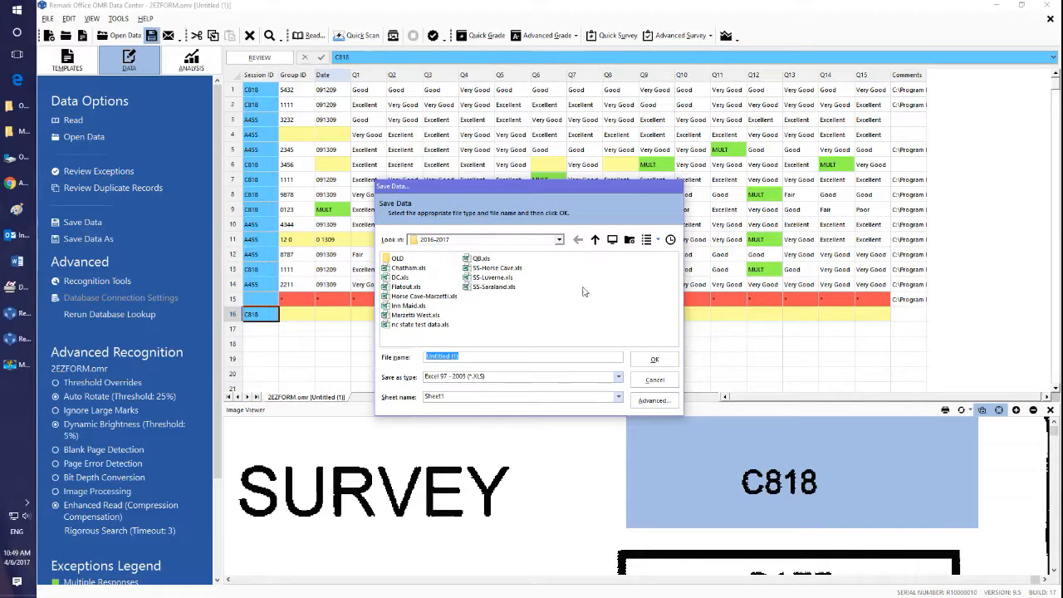
left_click(594, 239)
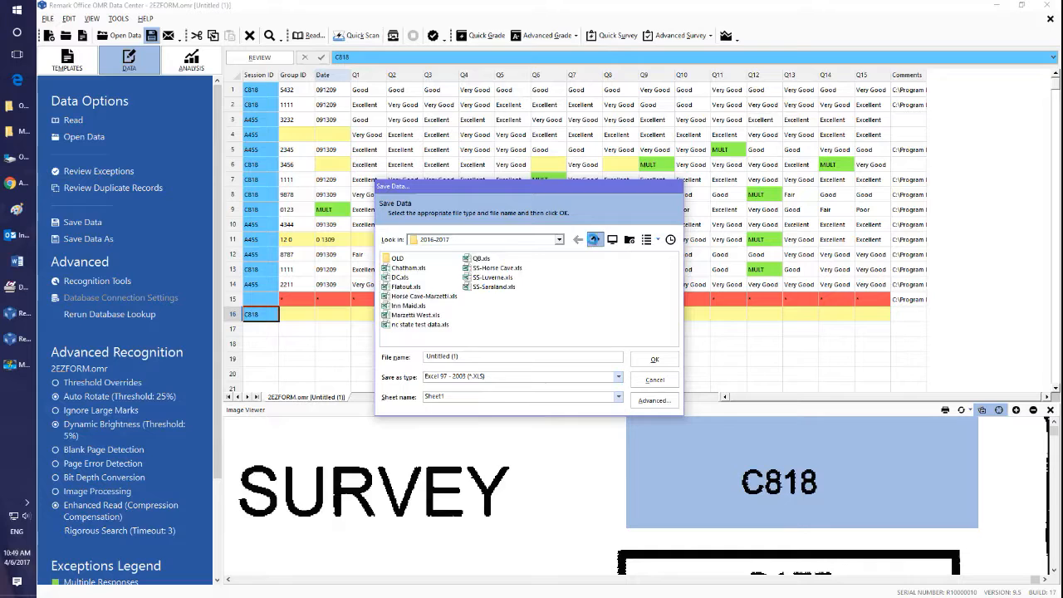
left_click(594, 239)
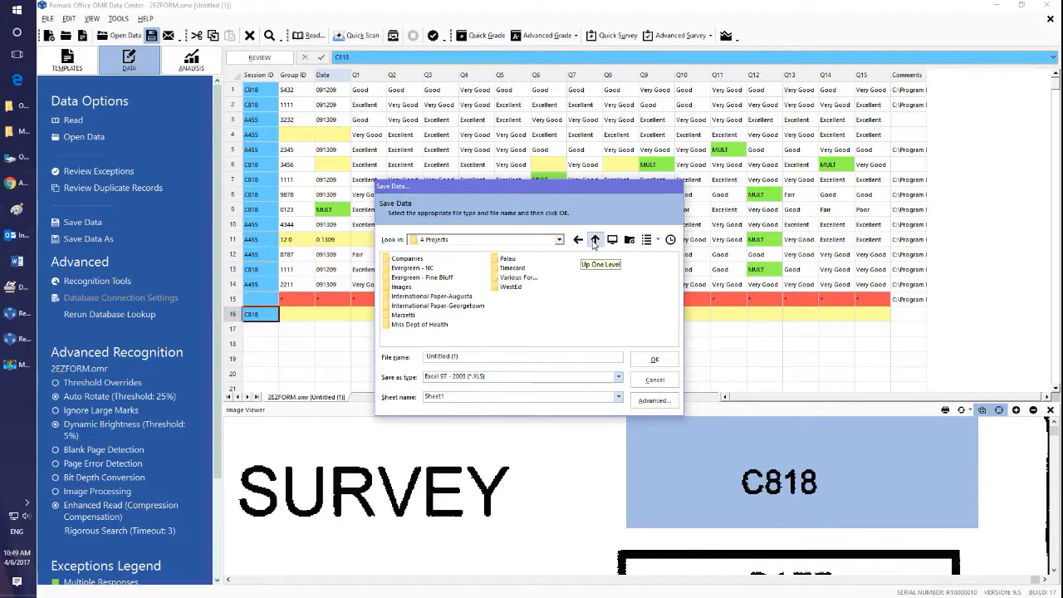
left_click(618, 376)
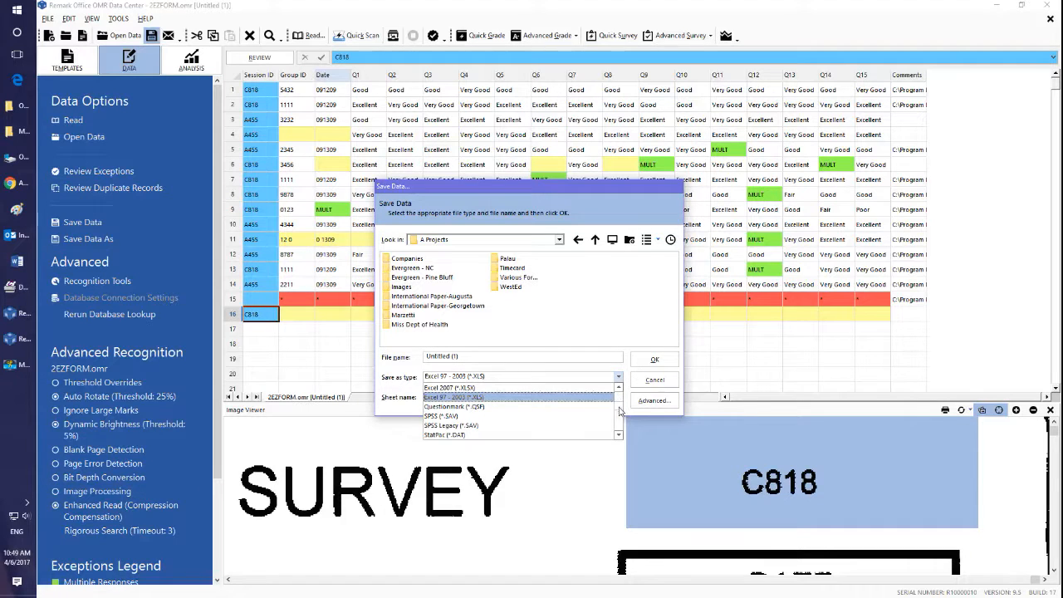
scroll(622, 407, "down", 2)
left_click(590, 393)
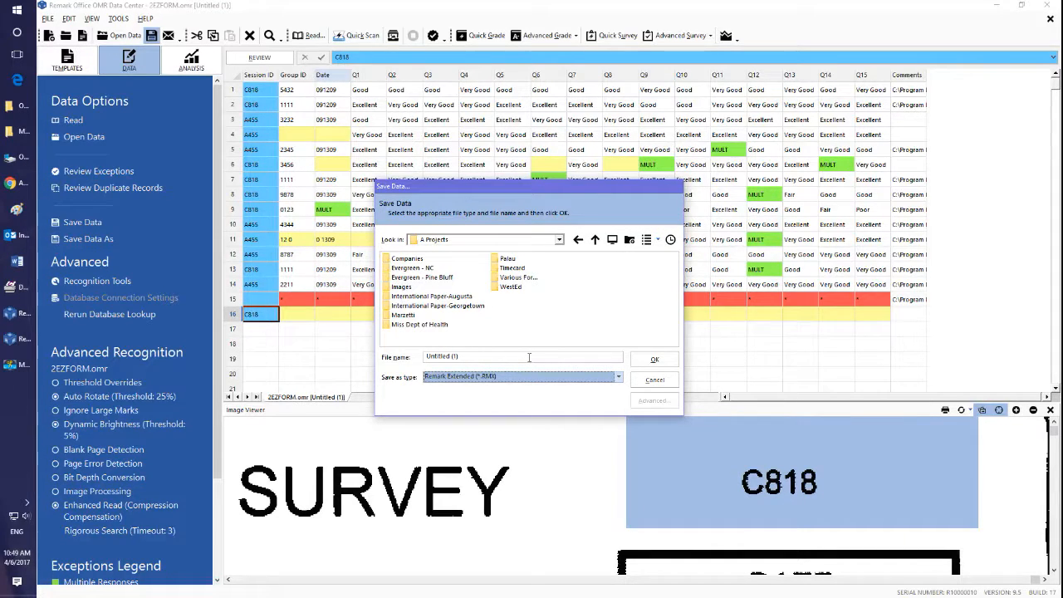
left_click_drag(504, 356, 426, 357)
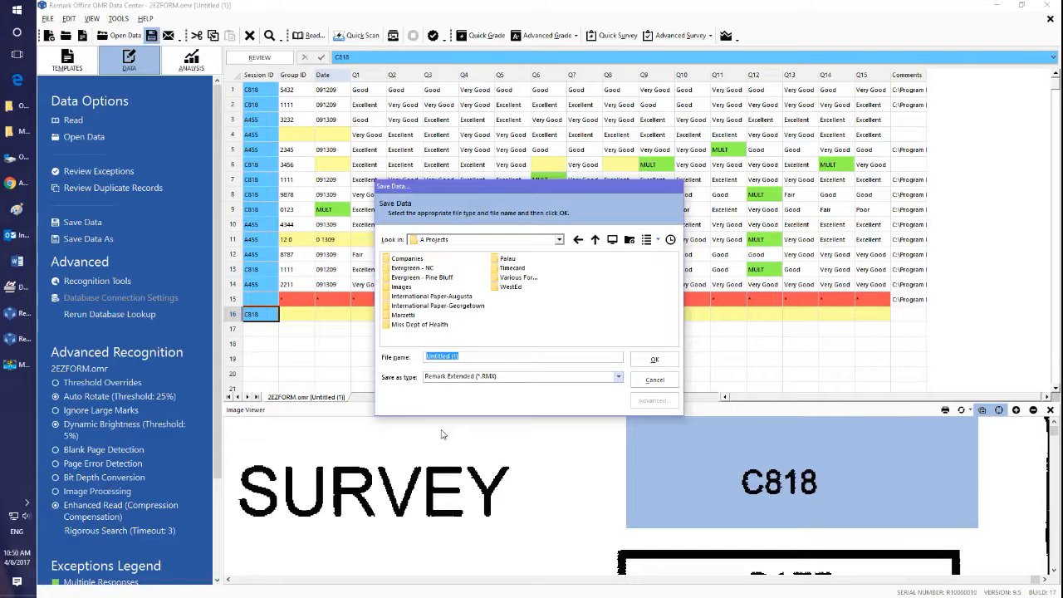
type("EZ Form Test Data")
key("Return")
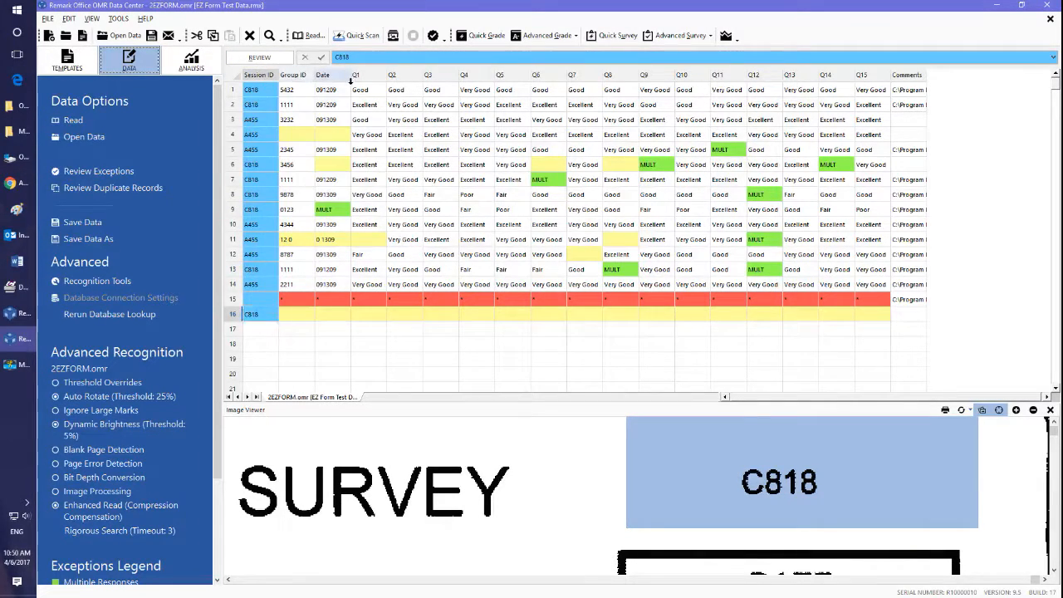
Step: Review the grid's highlighted cells against the Exceptions Legend and view the scanned image for row 11's Q2 response
mouse_move(350, 83)
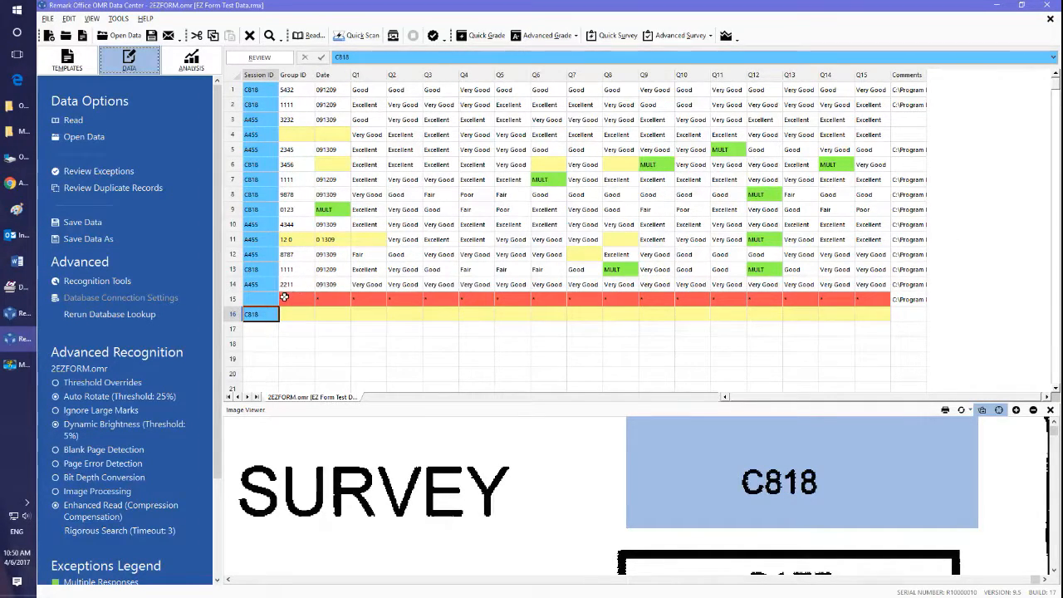
mouse_move(284, 296)
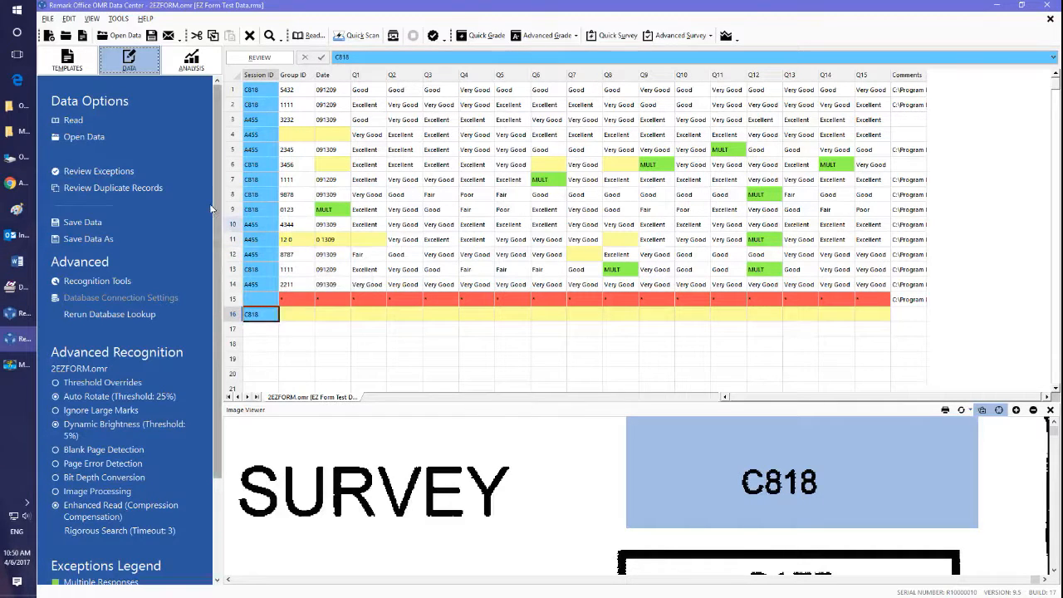
scroll(200, 288, "down", 3)
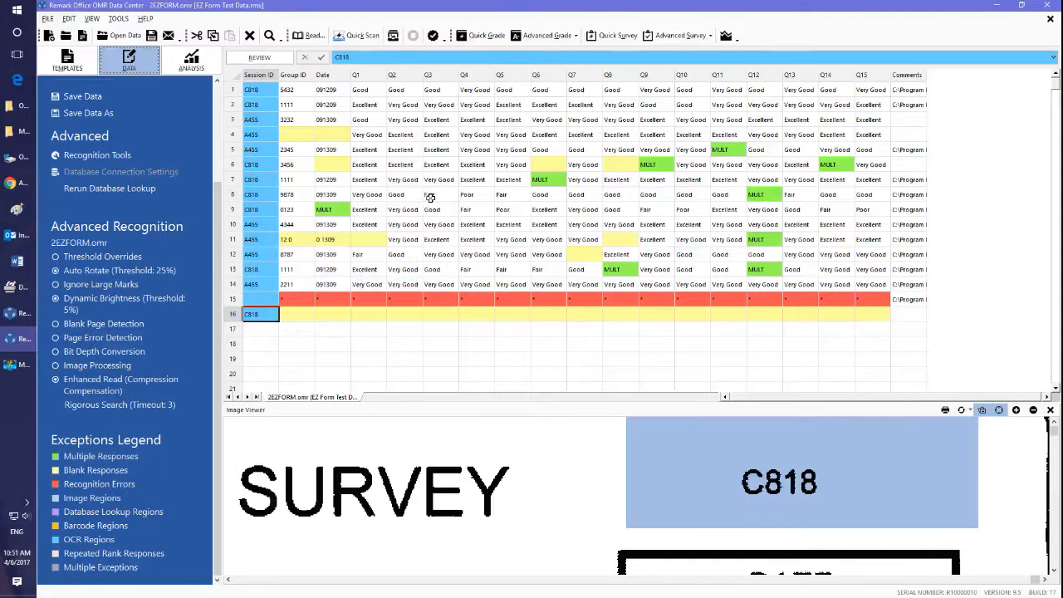
left_click(400, 240)
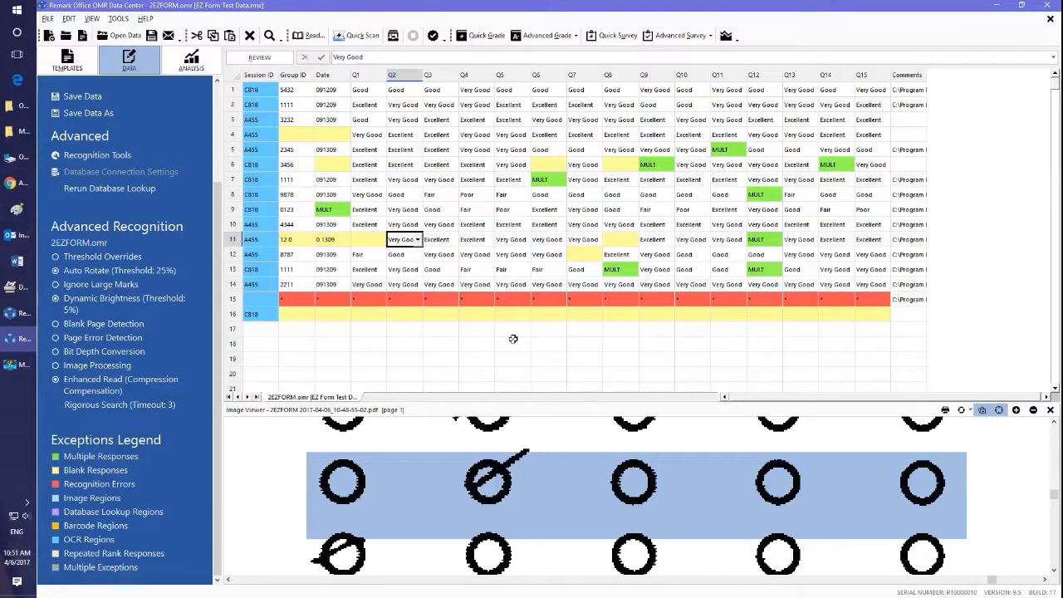
Step: Check the scanned images behind the recognition-error cells in row 15 and delete that row
left_click(297, 300)
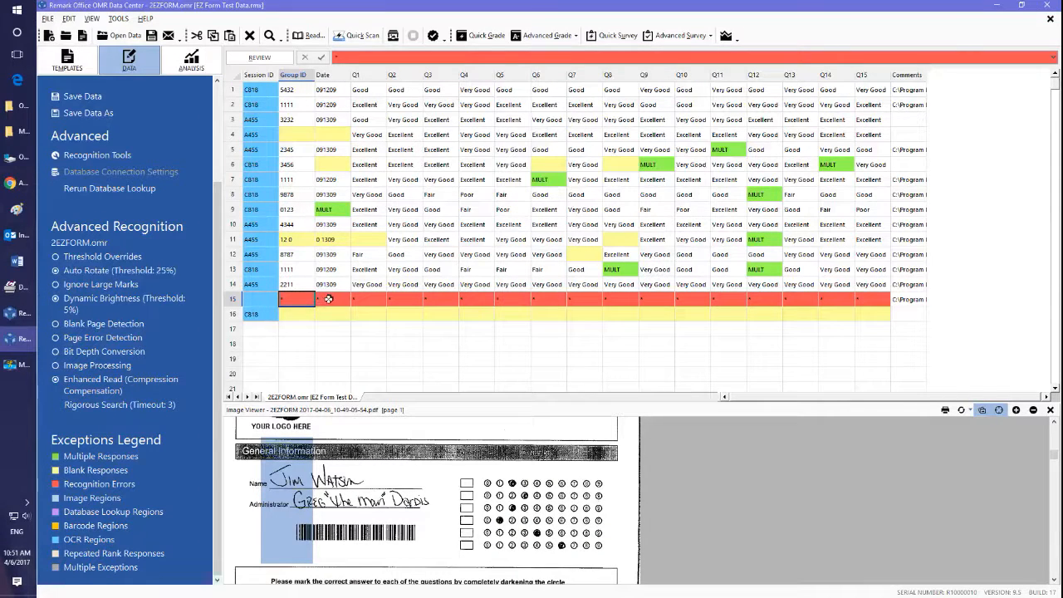
mouse_move(330, 299)
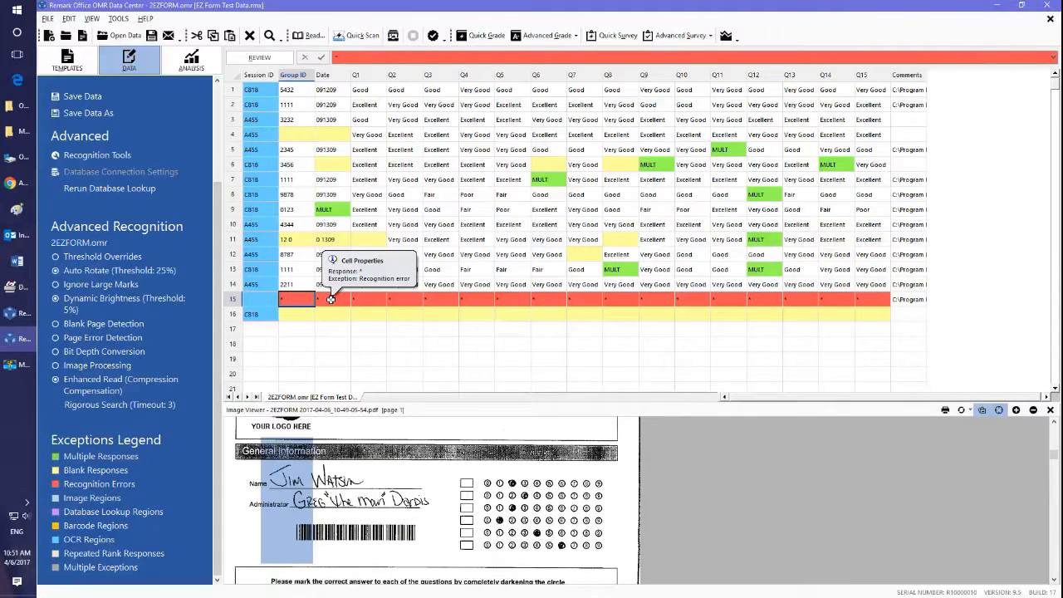
left_click(330, 299)
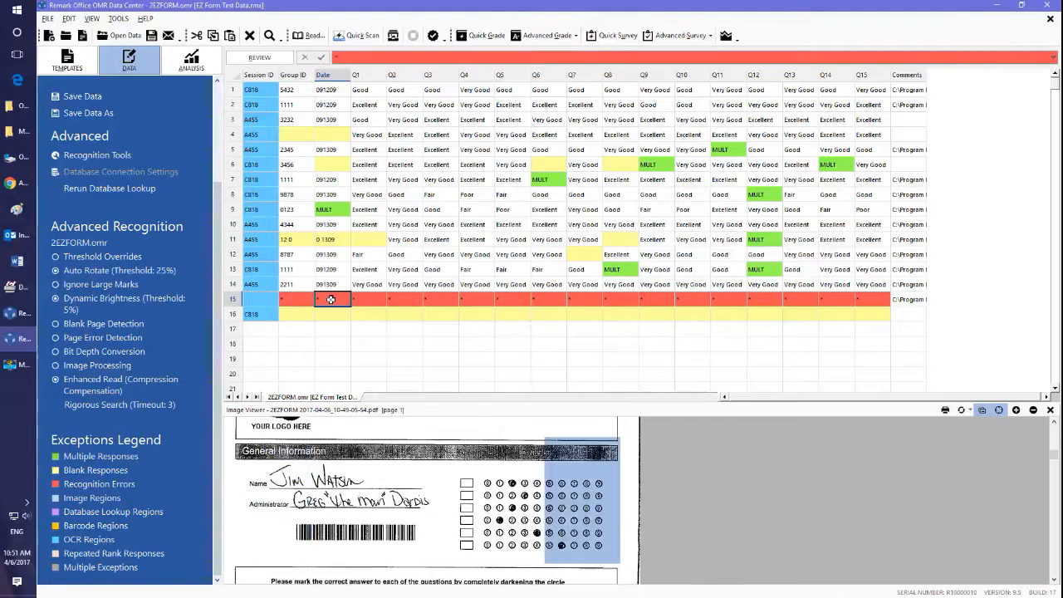
left_click(372, 299)
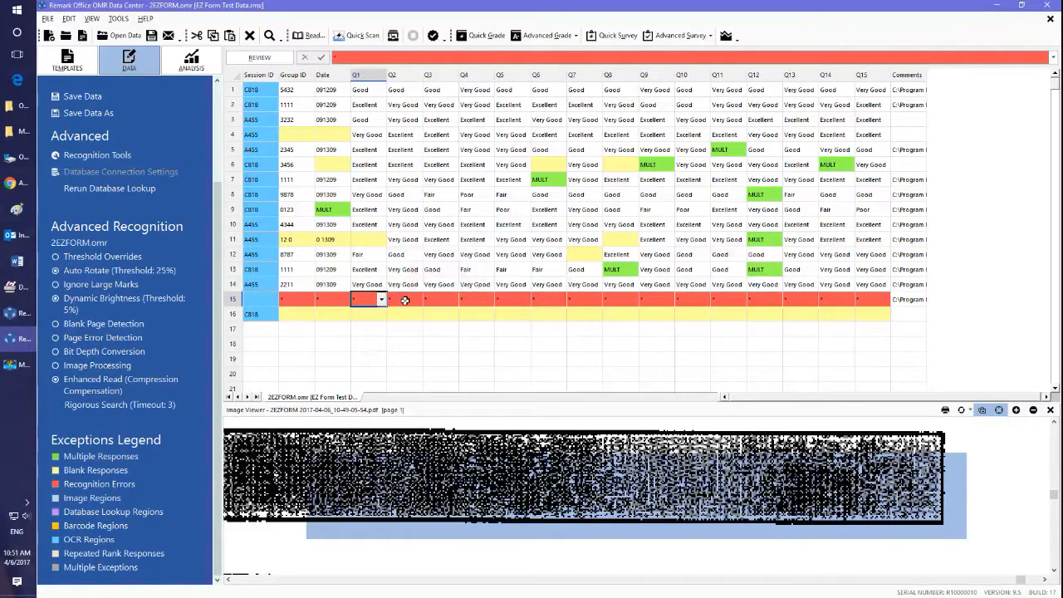
left_click(407, 299)
left_click(438, 299)
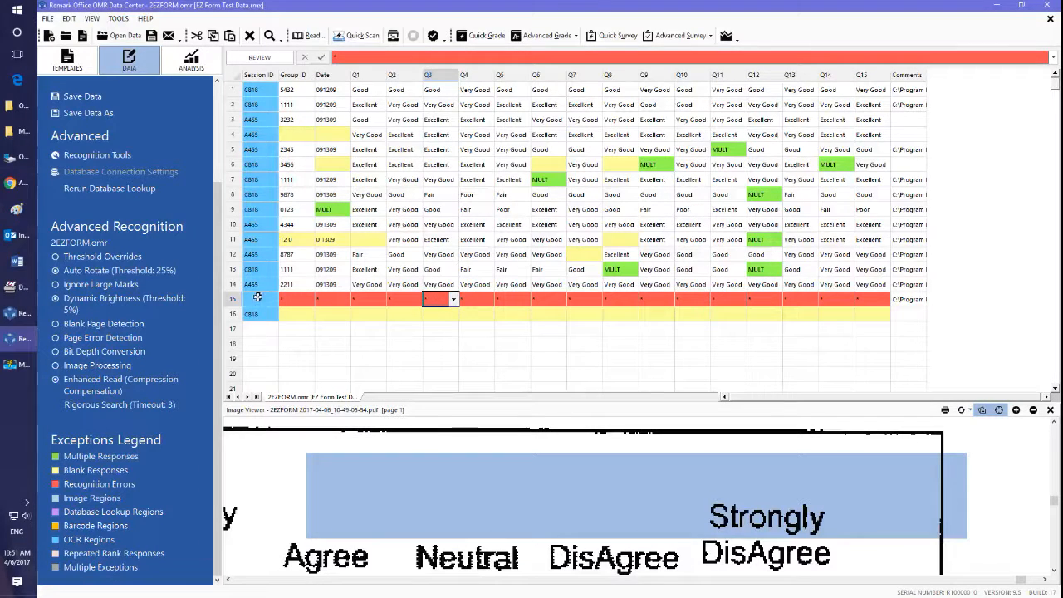
left_click(232, 299)
right_click(231, 300)
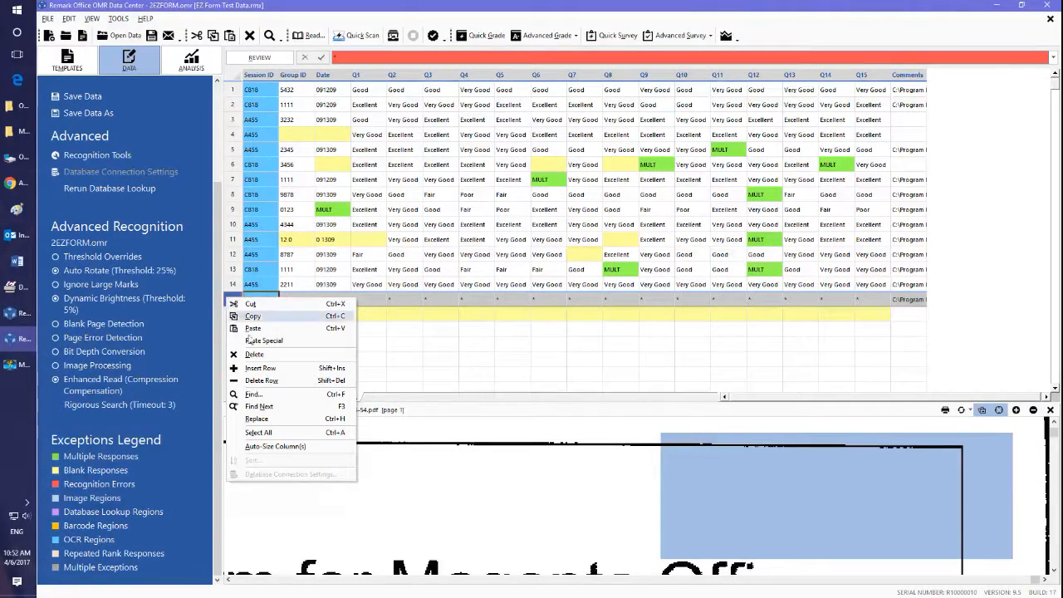
left_click(261, 380)
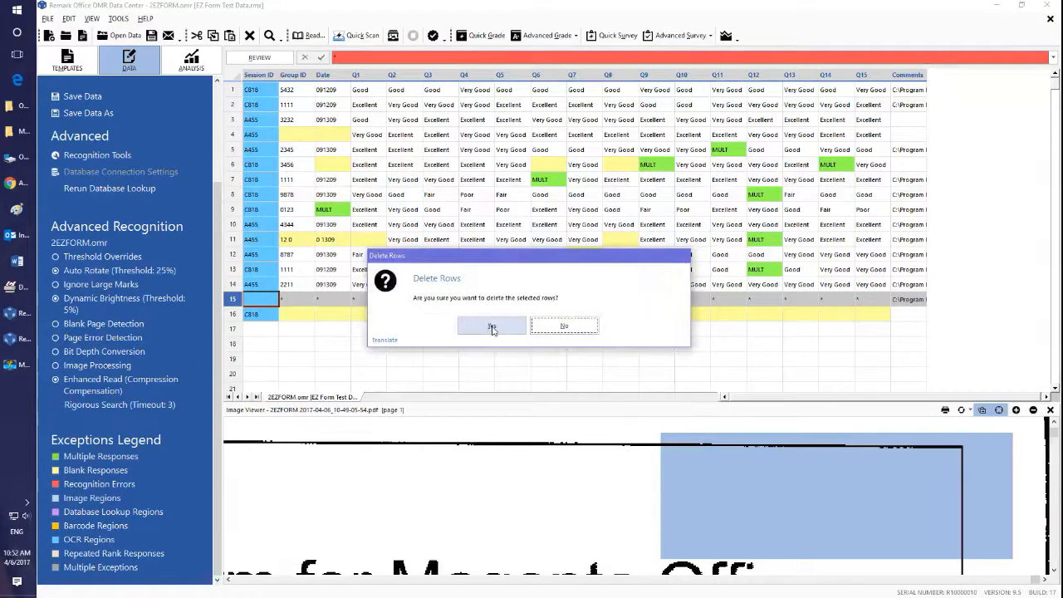
left_click(492, 327)
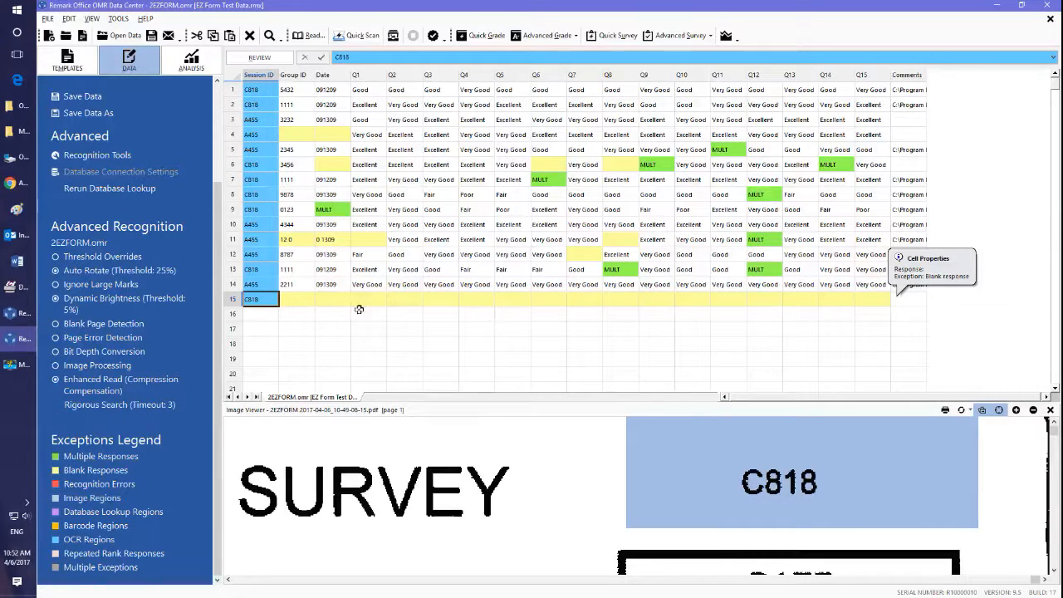
Step: Check the scanned images behind the blank responses of the C818 record in row 15 and delete that row
left_click(297, 300)
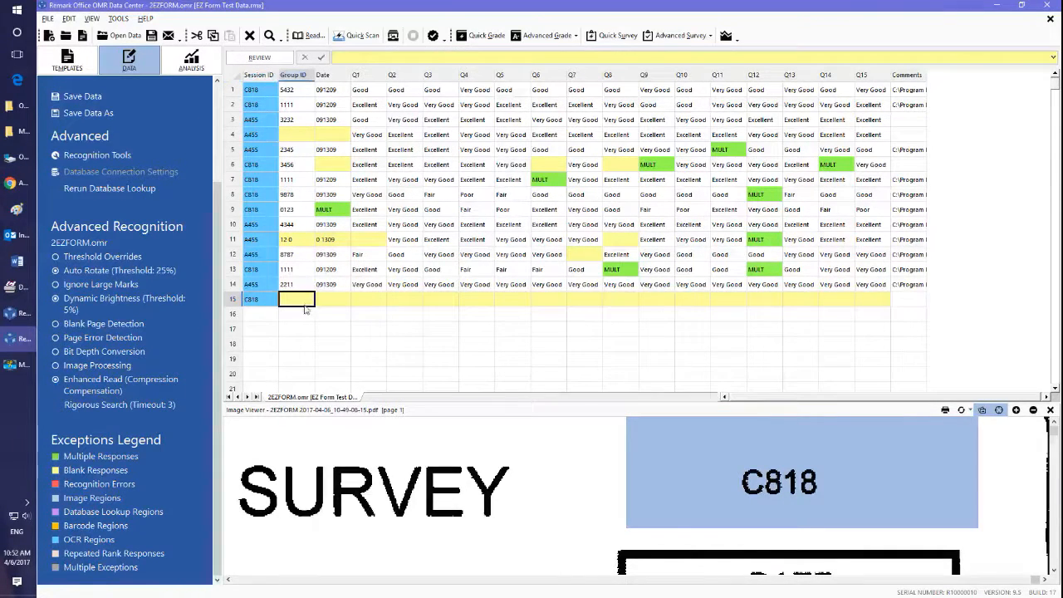
left_click(332, 301)
left_click(370, 300)
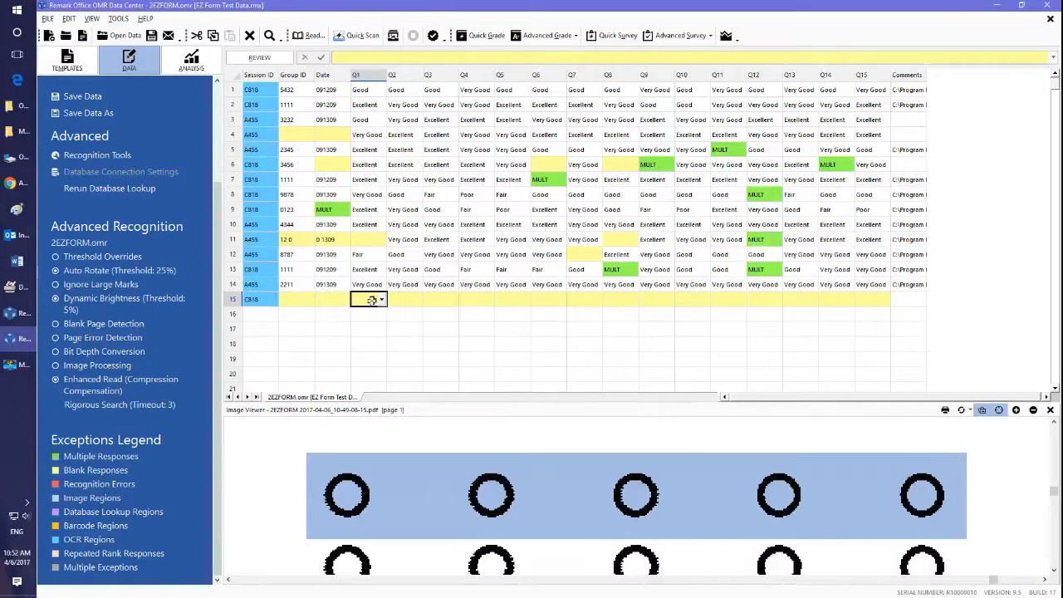
left_click(395, 301)
left_click(429, 300)
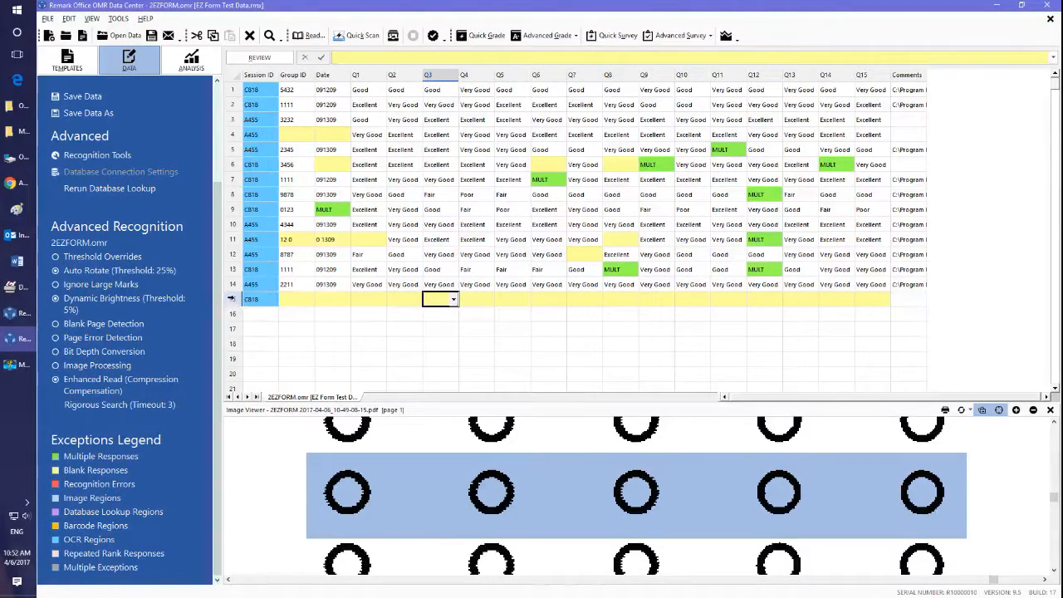
right_click(230, 299)
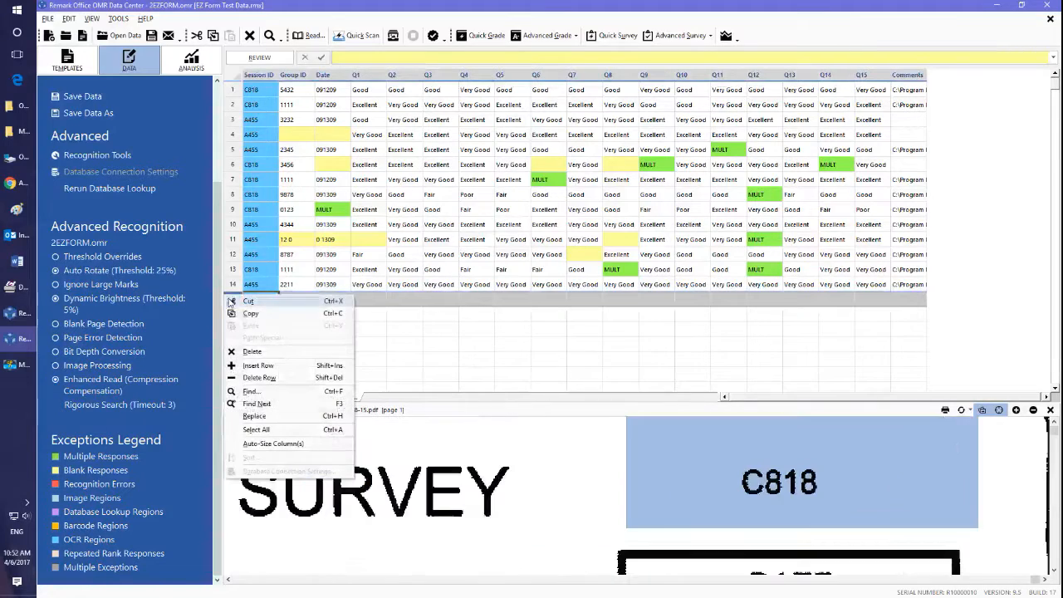
left_click(269, 380)
left_click(492, 325)
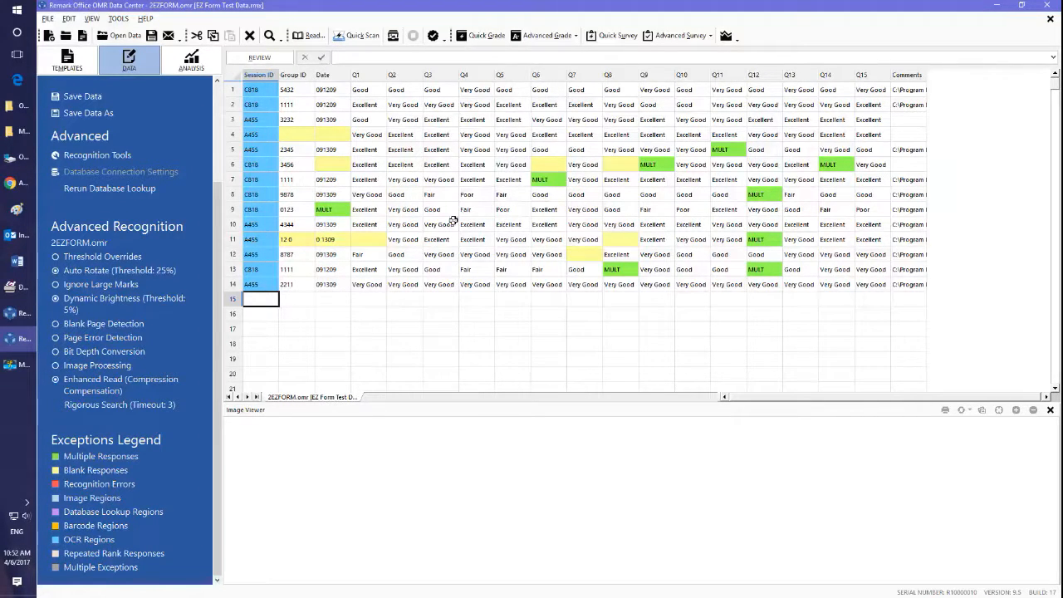
Step: Check the scanned images behind row 4's blank Group ID and Date and row 6's blank Date
left_click(303, 135)
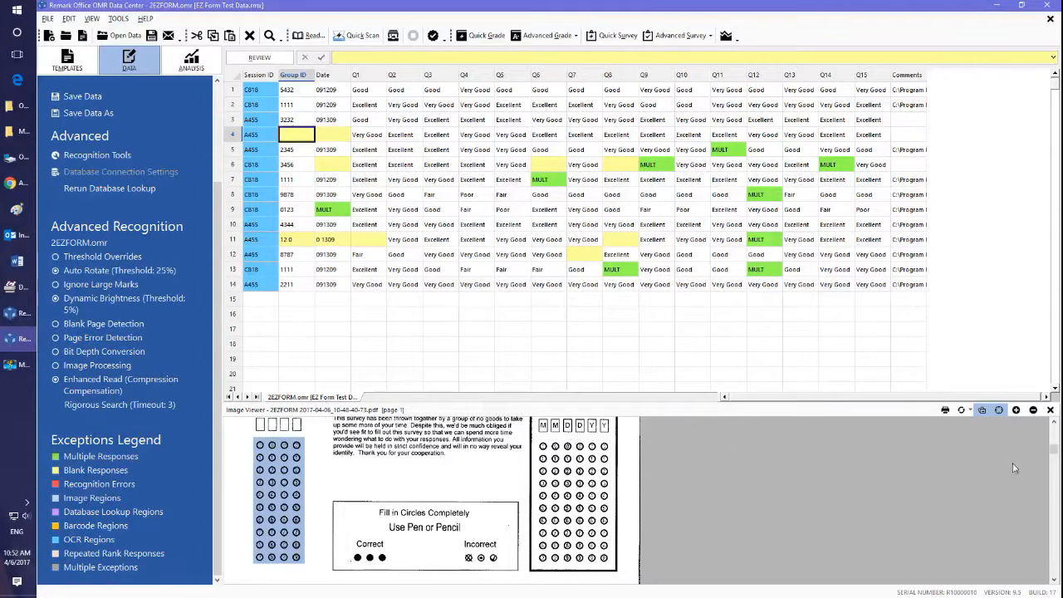
left_click(326, 134)
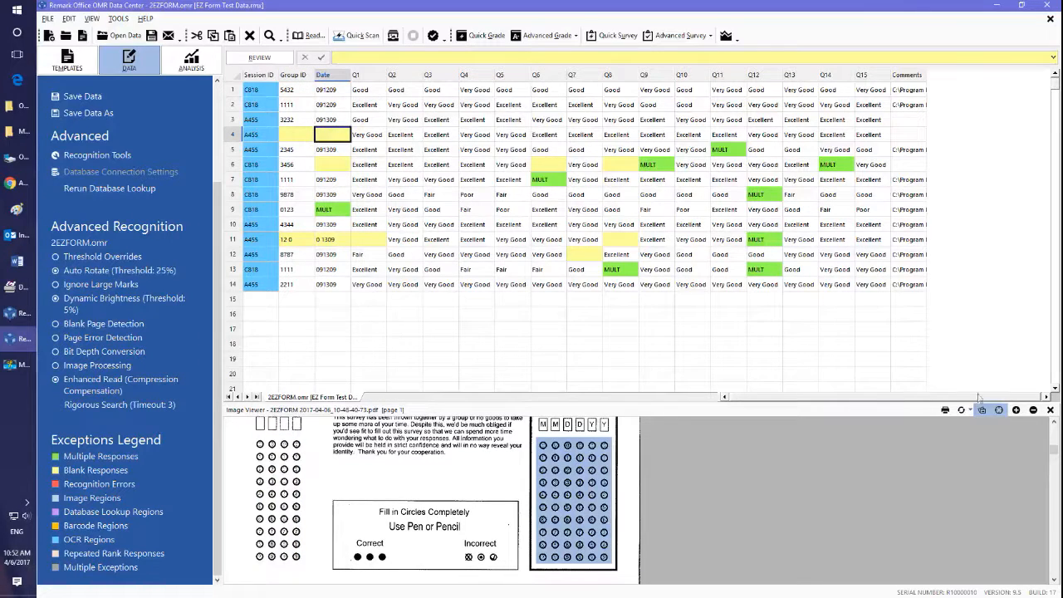
left_click(1056, 424)
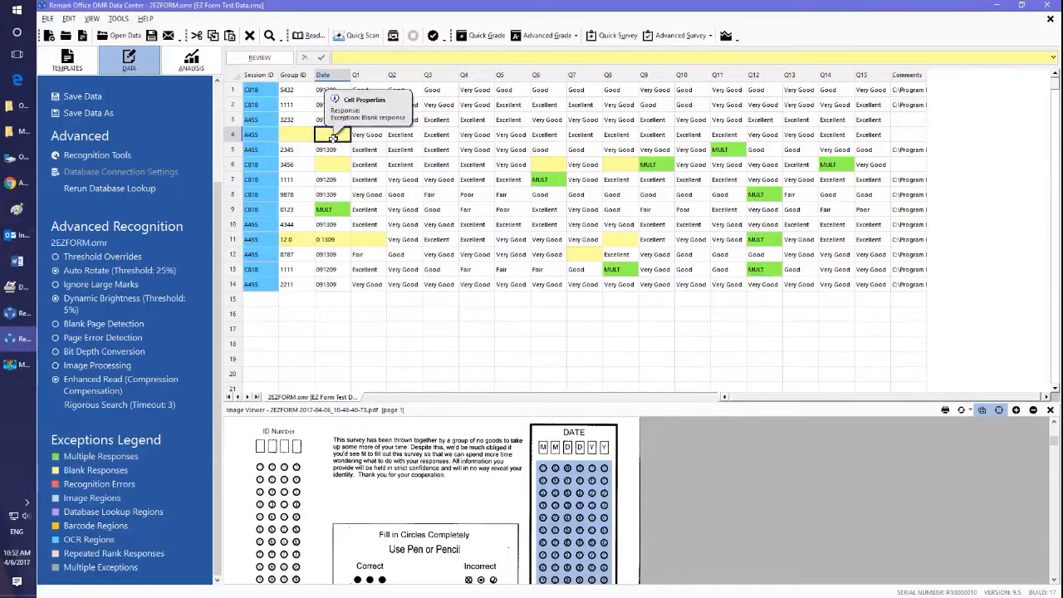
left_click(334, 163)
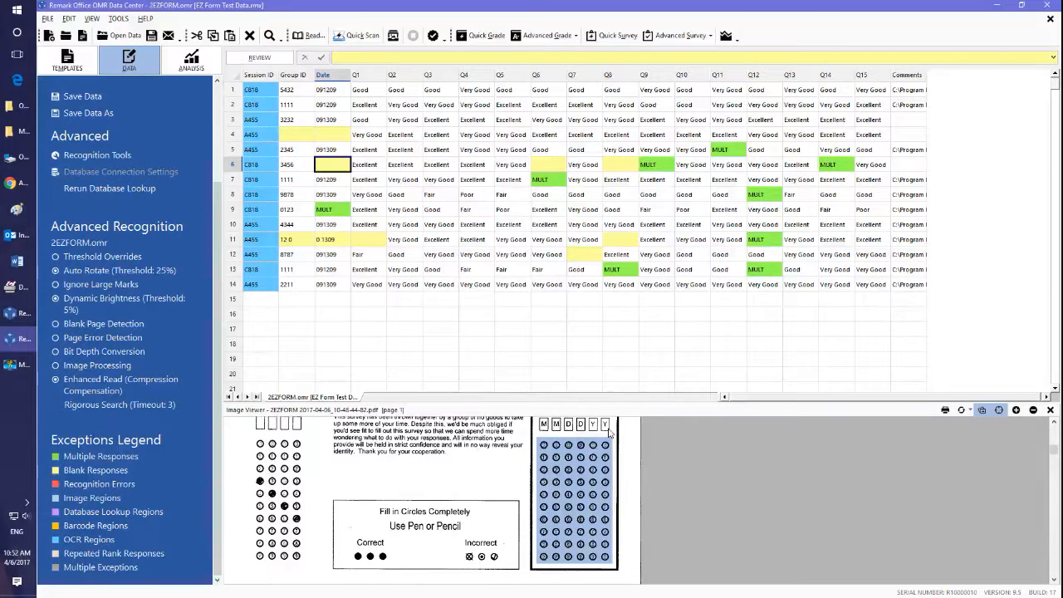
Step: Correct row 11's Group ID to 1200 and its Date to 091309 according to the scanned form
left_click(286, 239)
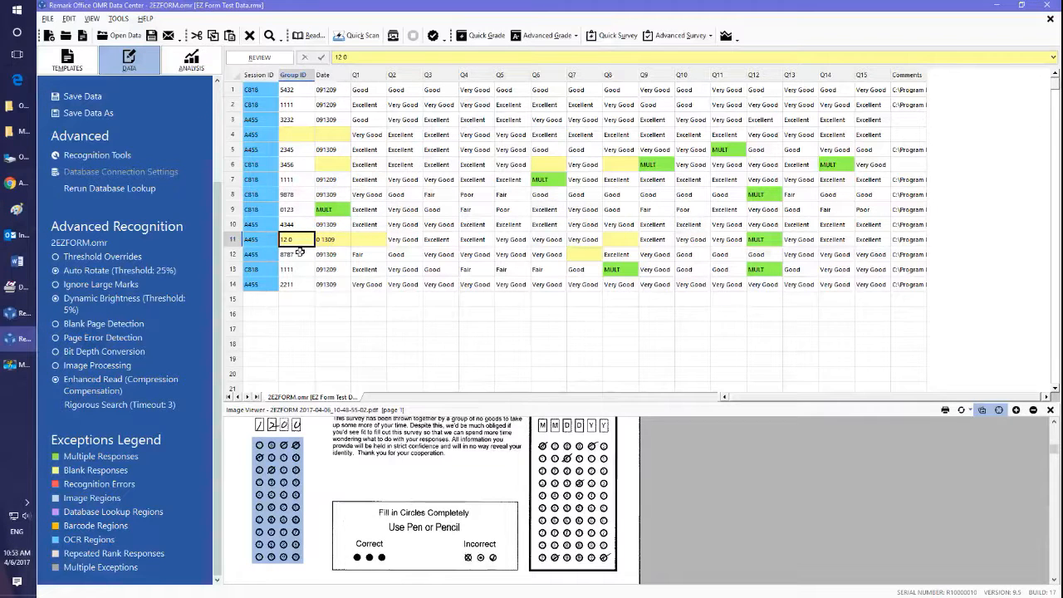
type("1")
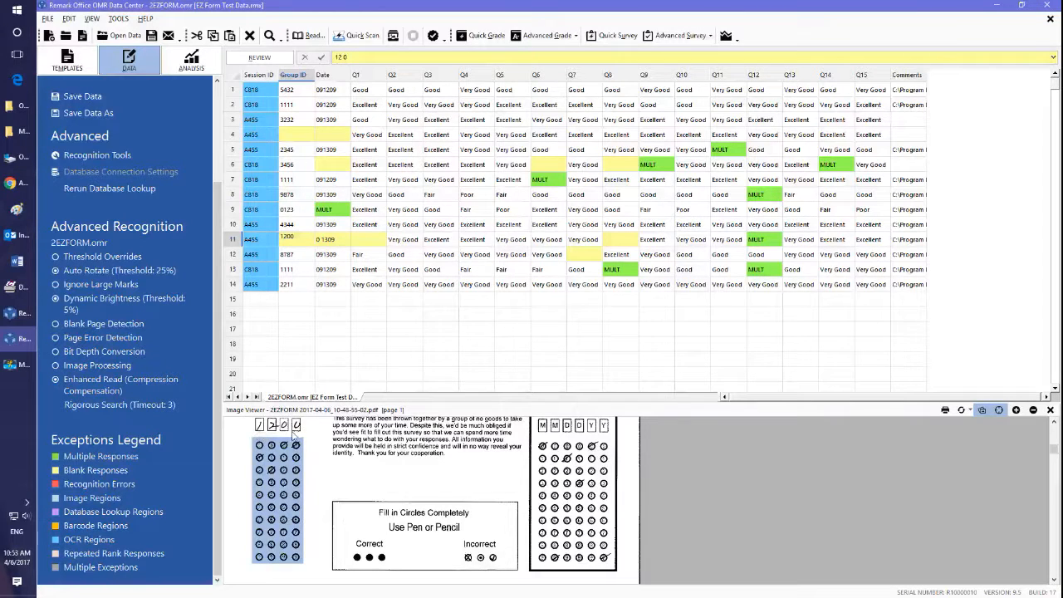
left_click(329, 239)
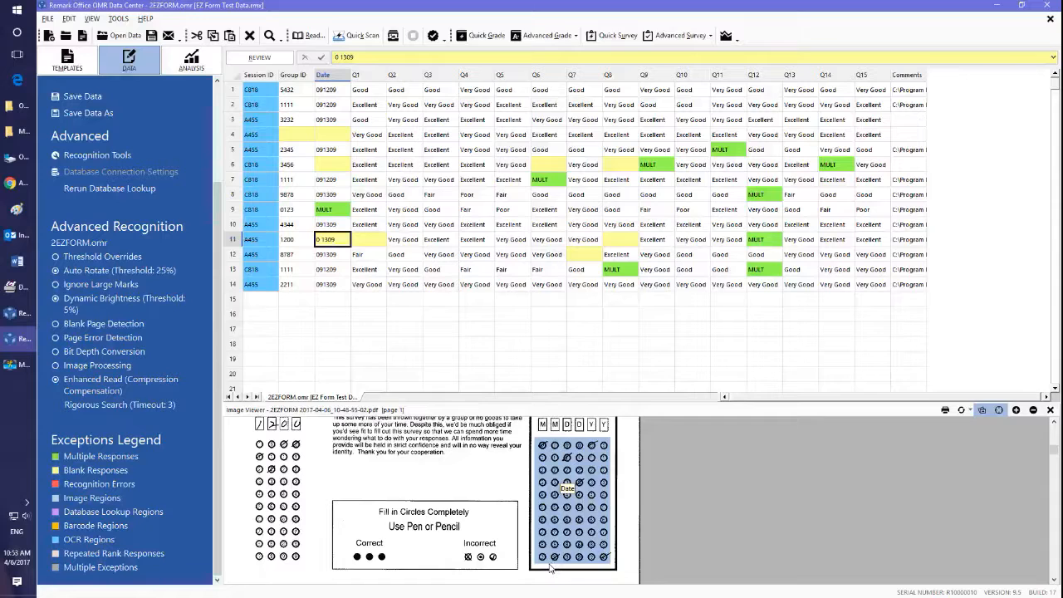
type("0913")
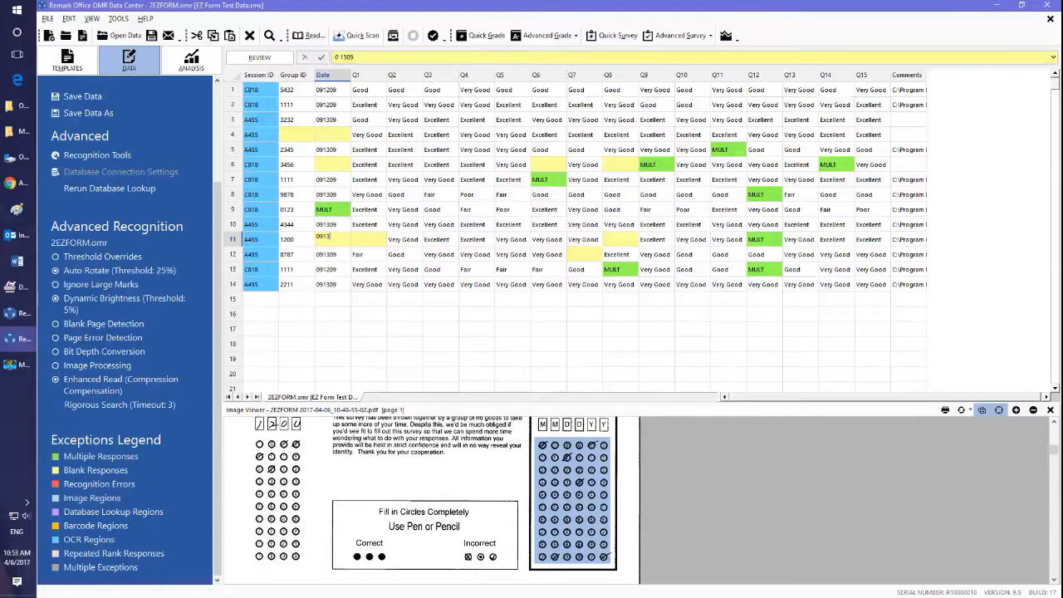
type("09")
key("Return")
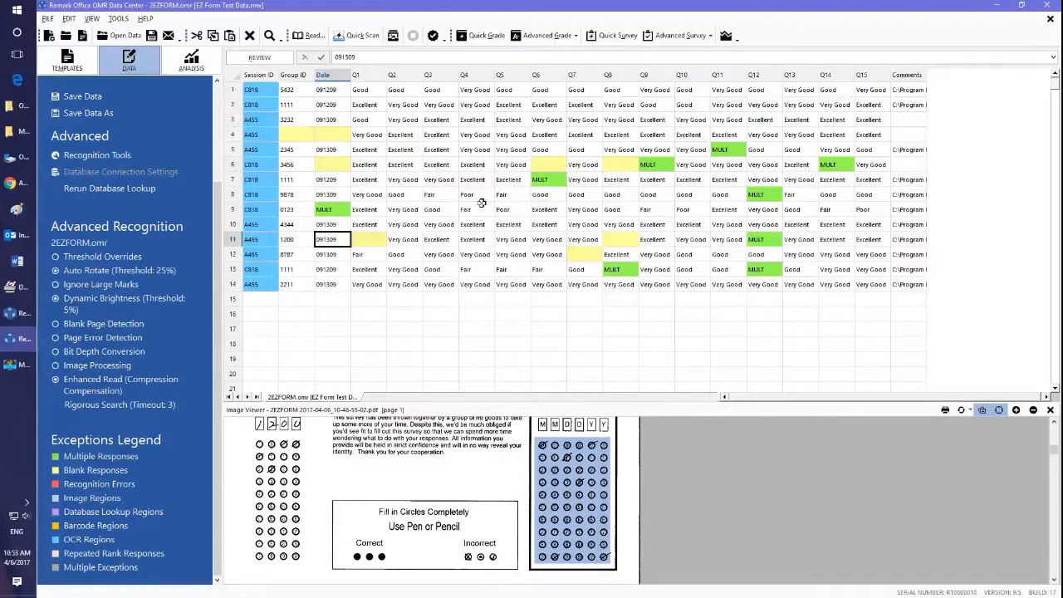
Step: Check the scanned images behind the blank responses in row 6's Q6 and Q8, row 11's Q8 and row 12's Q7
left_click(544, 164)
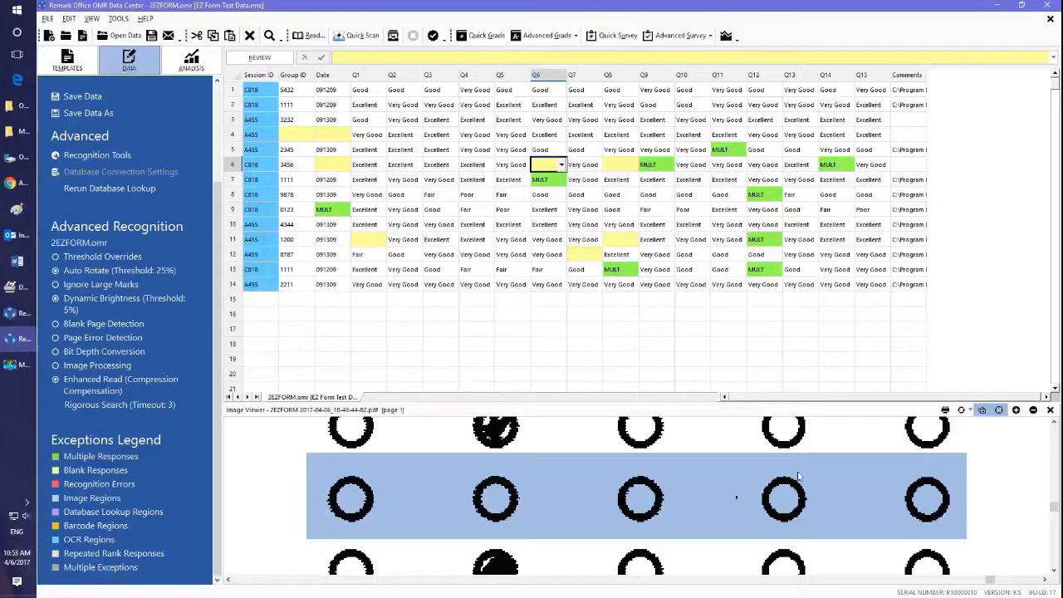
left_click(618, 165)
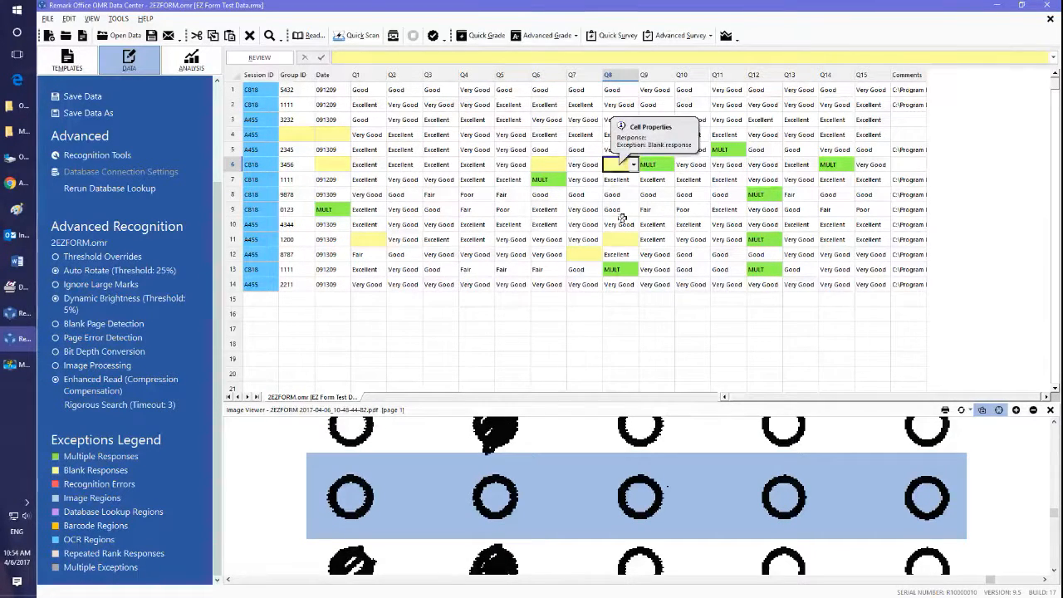
left_click(624, 242)
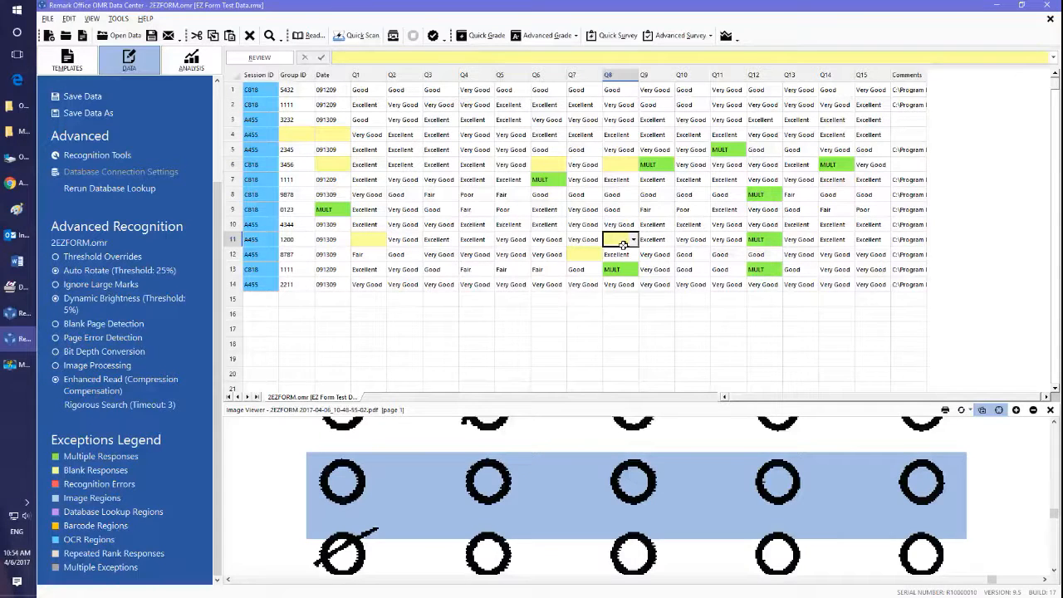
left_click(590, 253)
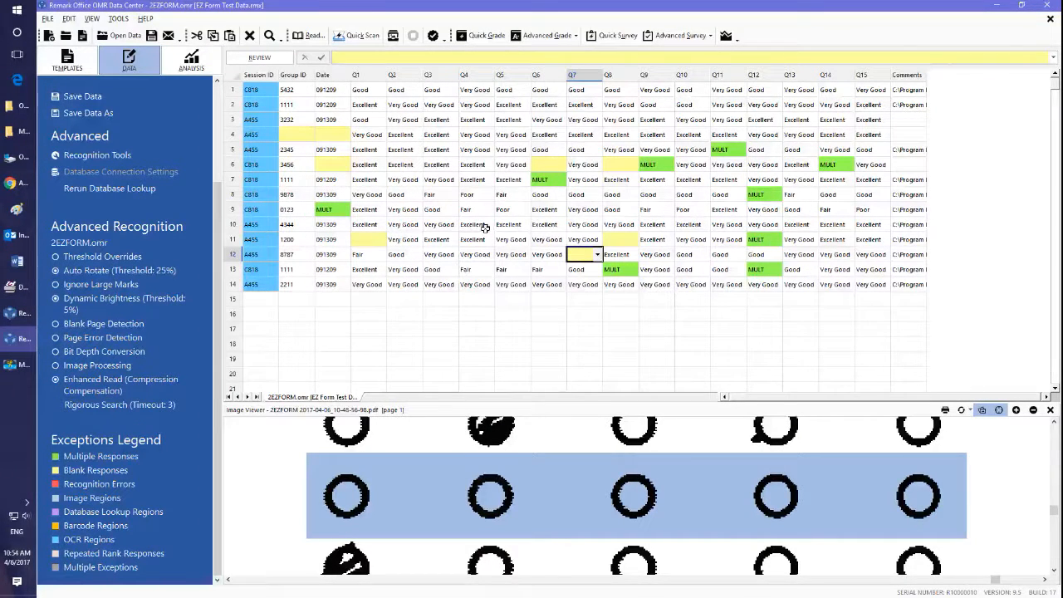
Step: Check the multiple responses in row 5's Q11 and row 6's Q9, and set row 6's Q14 to Good
left_click(725, 150)
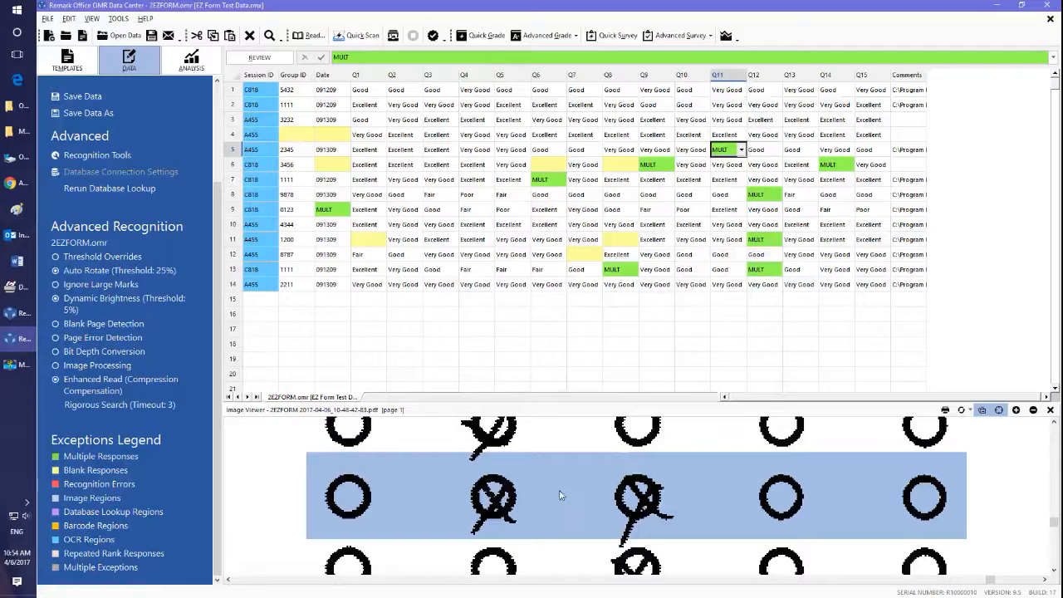
left_click(656, 166)
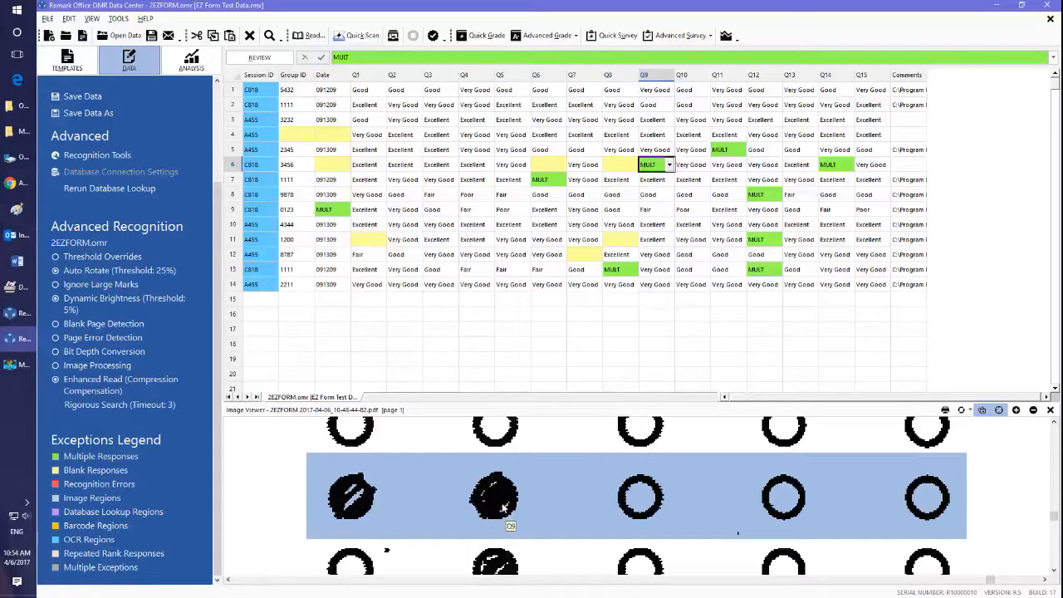
left_click(829, 165)
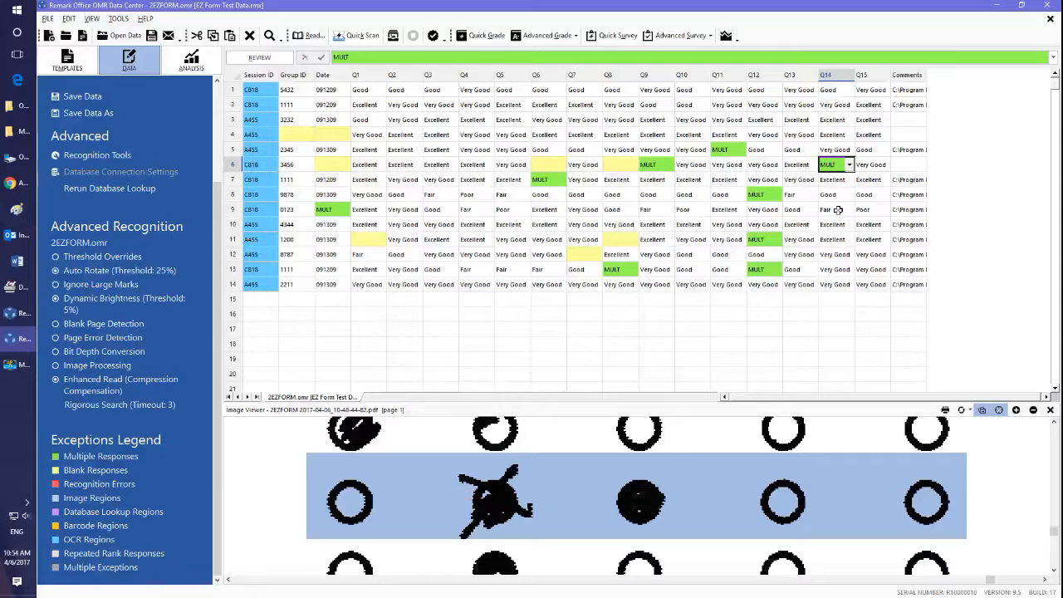
left_click(850, 165)
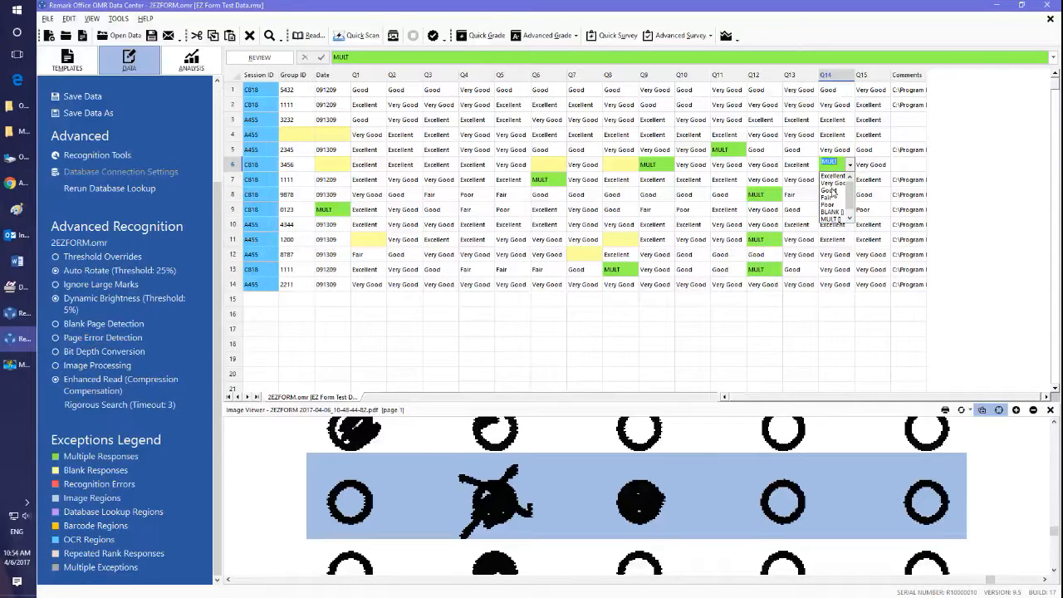
left_click(830, 191)
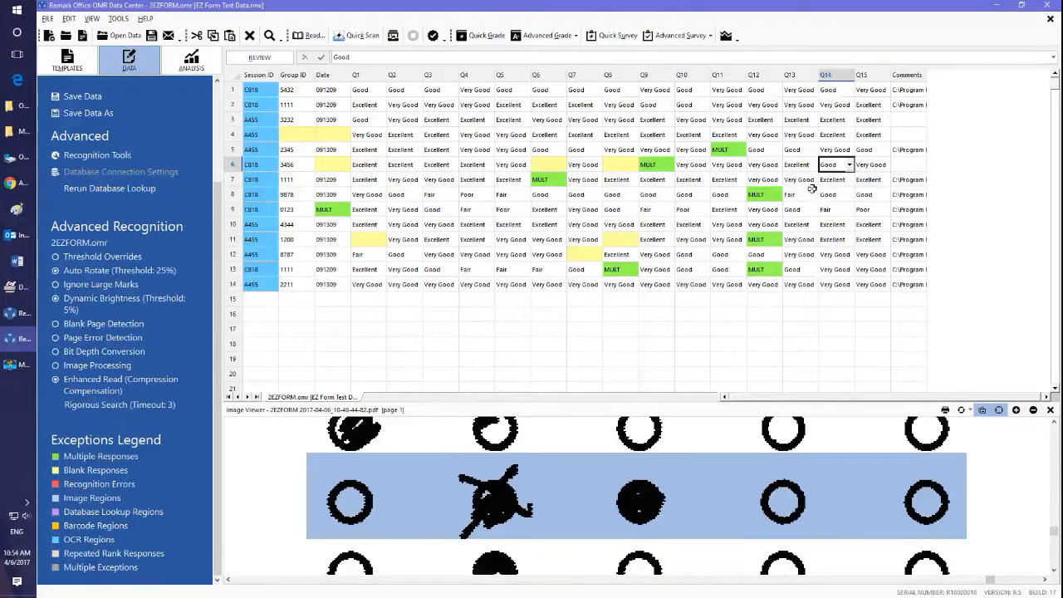
Step: Check the multiple responses in row 6's Q9 and row 7's Q6, and set row 8's Q12 to Good
left_click(657, 165)
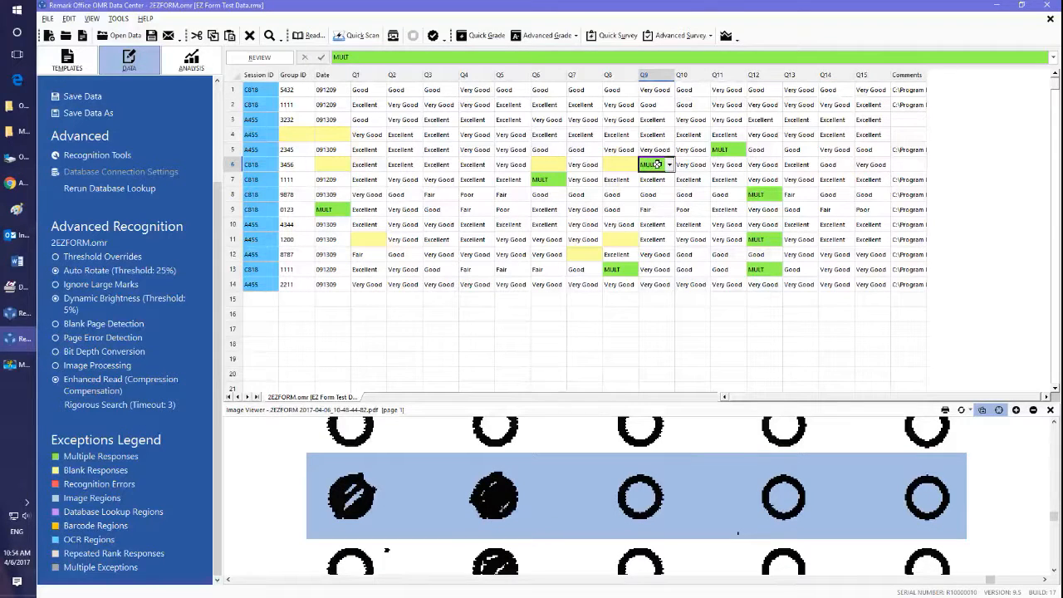
left_click(550, 179)
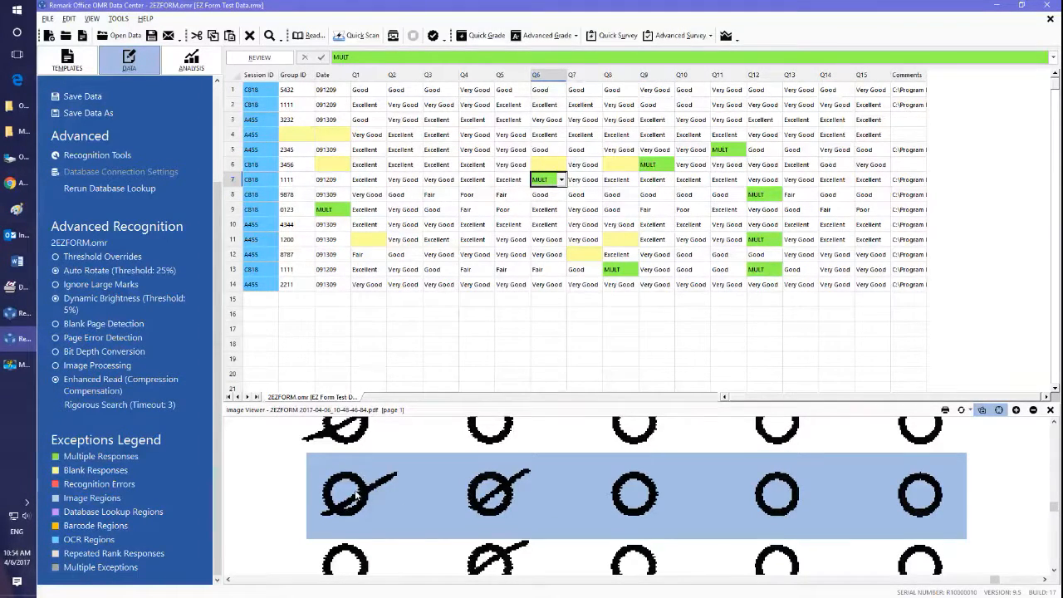
left_click(754, 194)
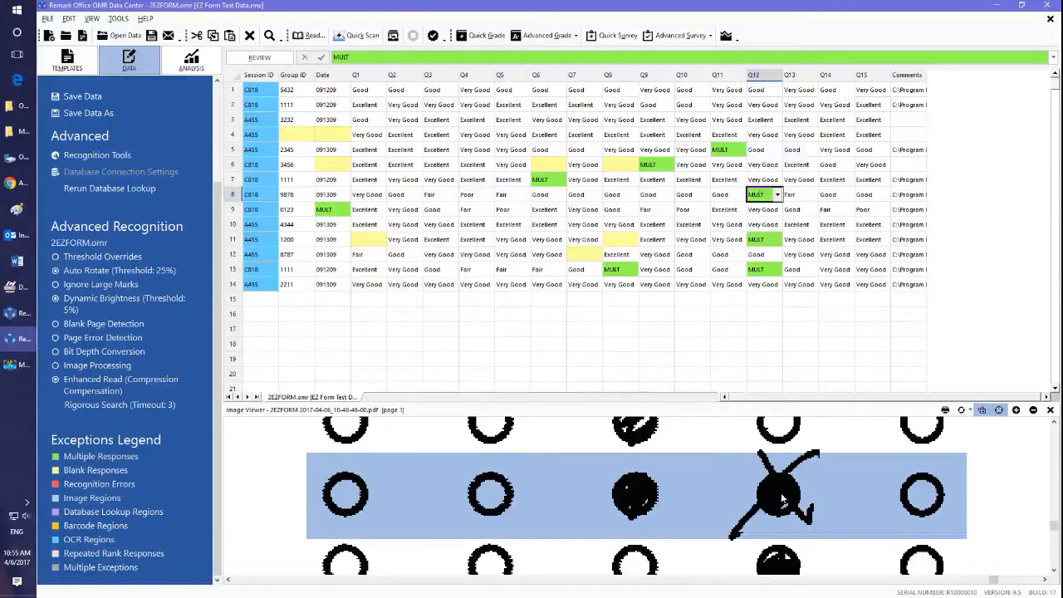
left_click(778, 196)
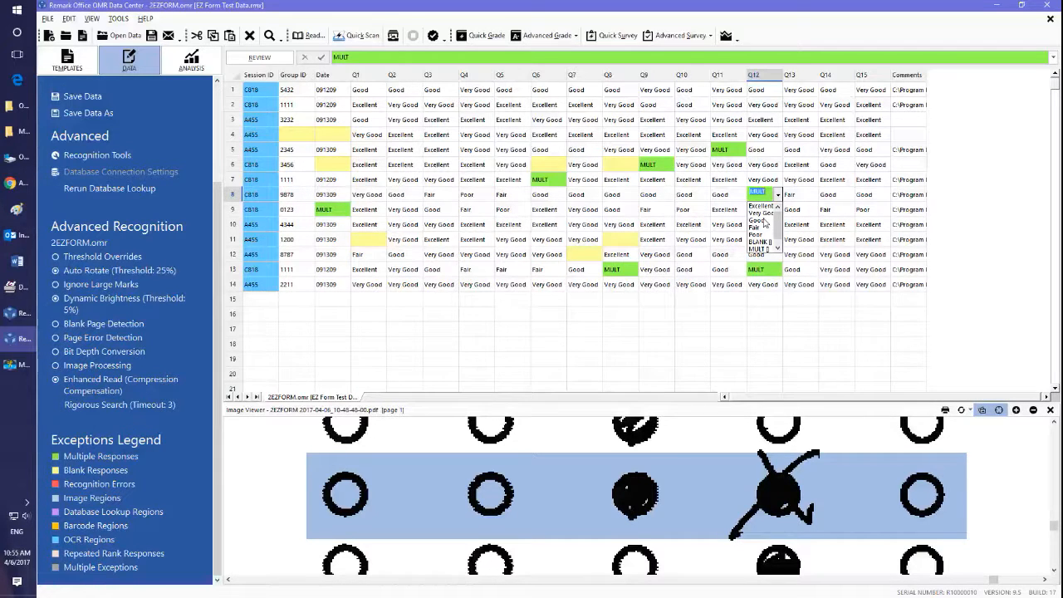
left_click(759, 220)
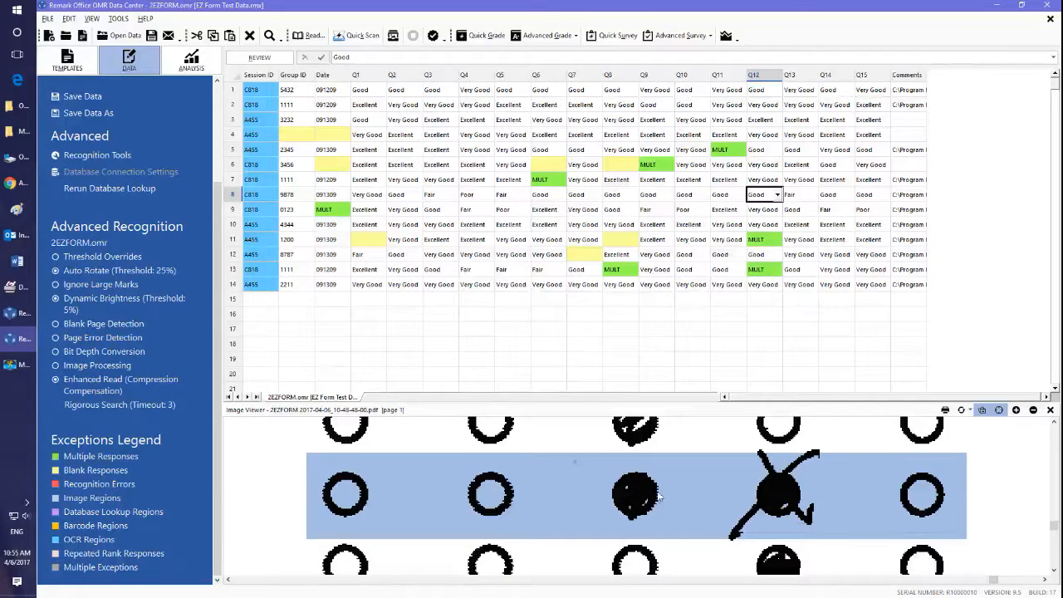
Step: Check row 11's Q12 image, and set row 13's Q12 to Very Good and its Q8 to Good
left_click(759, 239)
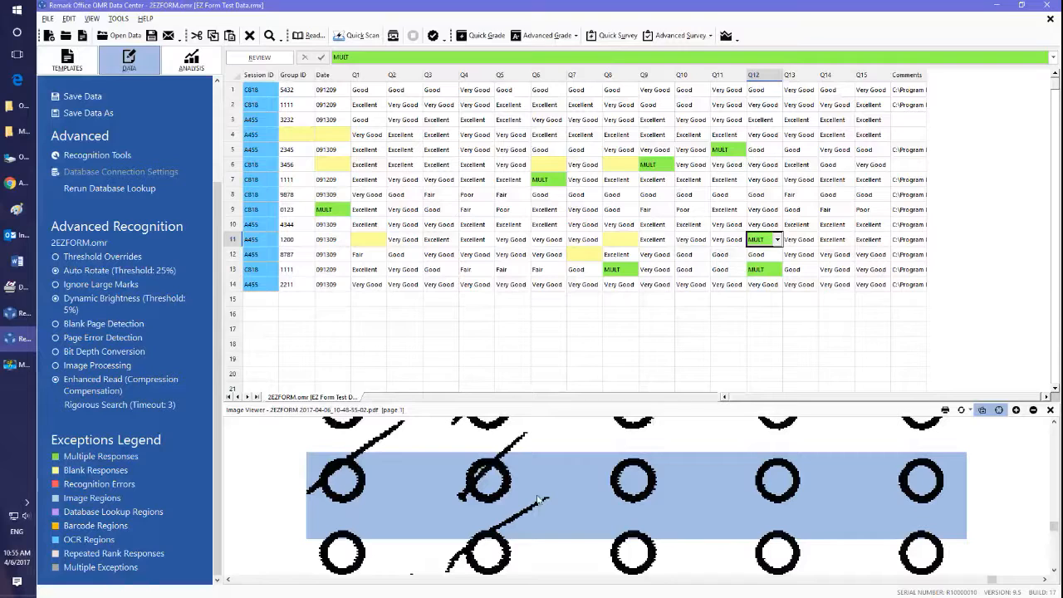
left_click(762, 269)
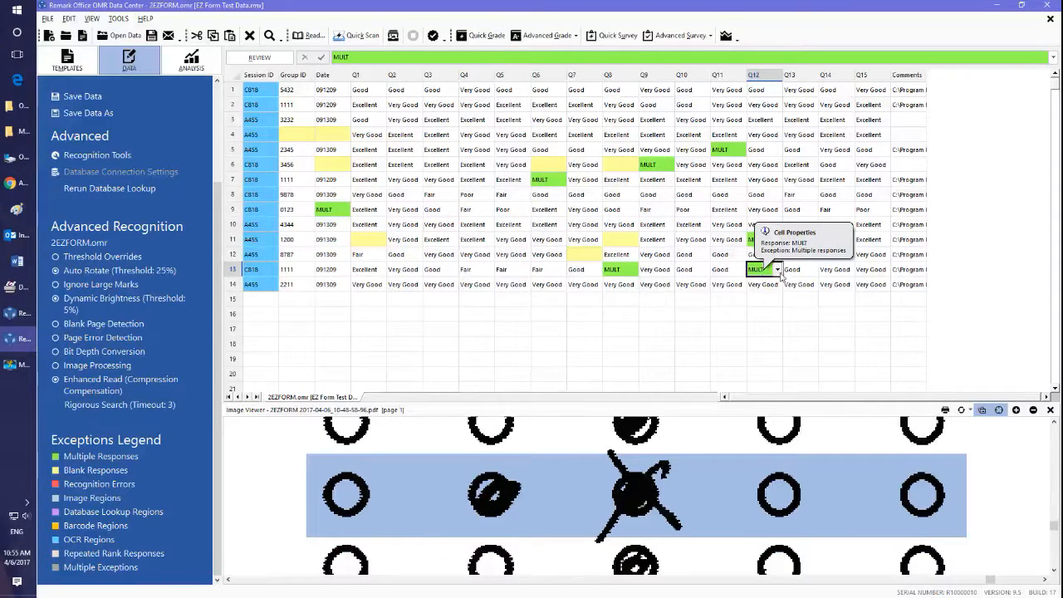
left_click(779, 271)
left_click(760, 288)
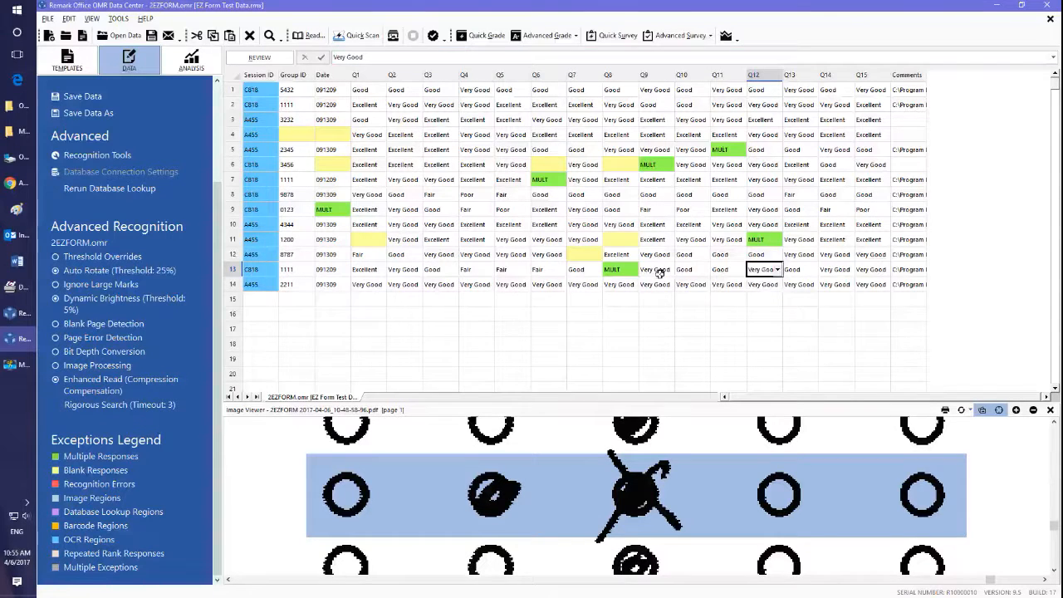
left_click(625, 271)
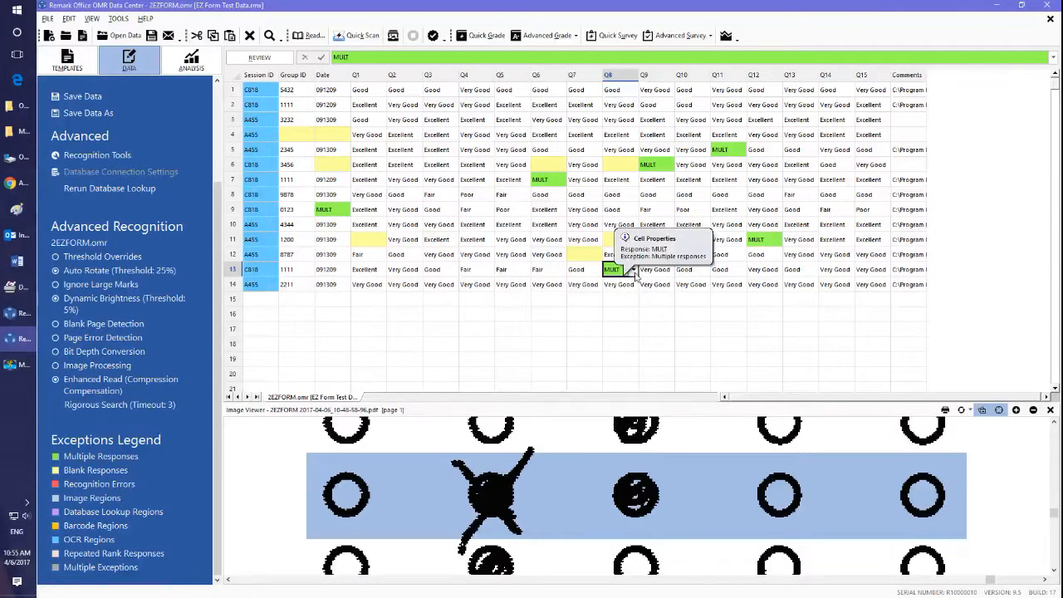
left_click(632, 271)
left_click(619, 295)
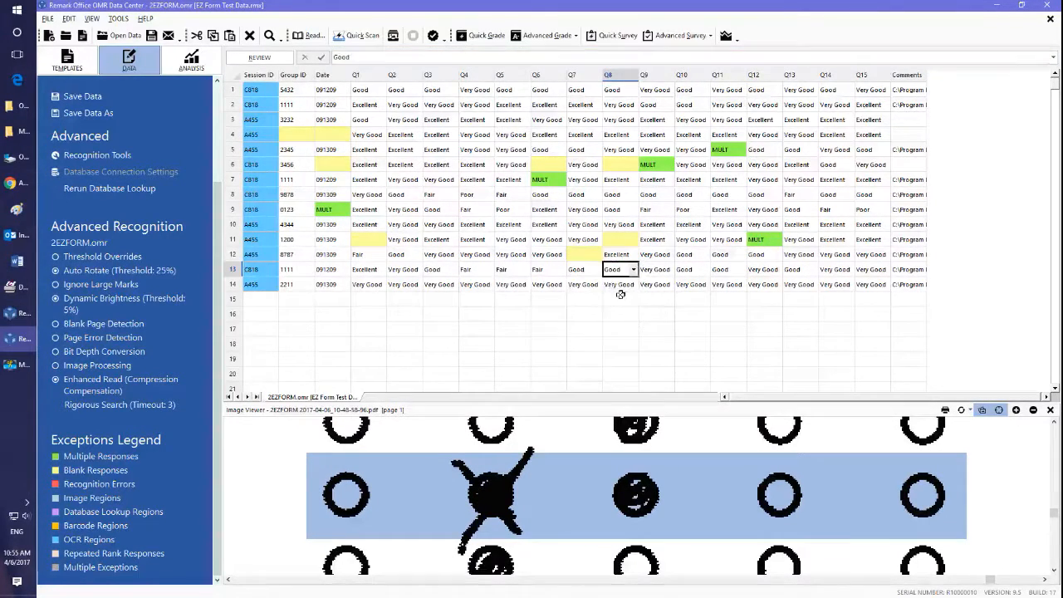
Step: Replace the multiple-response Date in row 9 with 091209 according to the scanned form
left_click(336, 210)
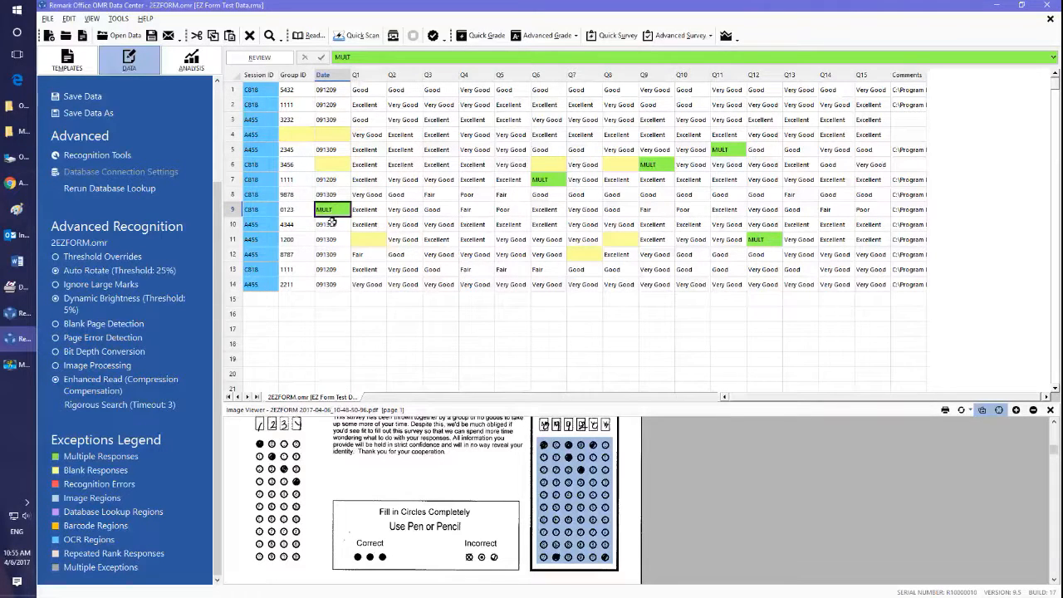
type("09120")
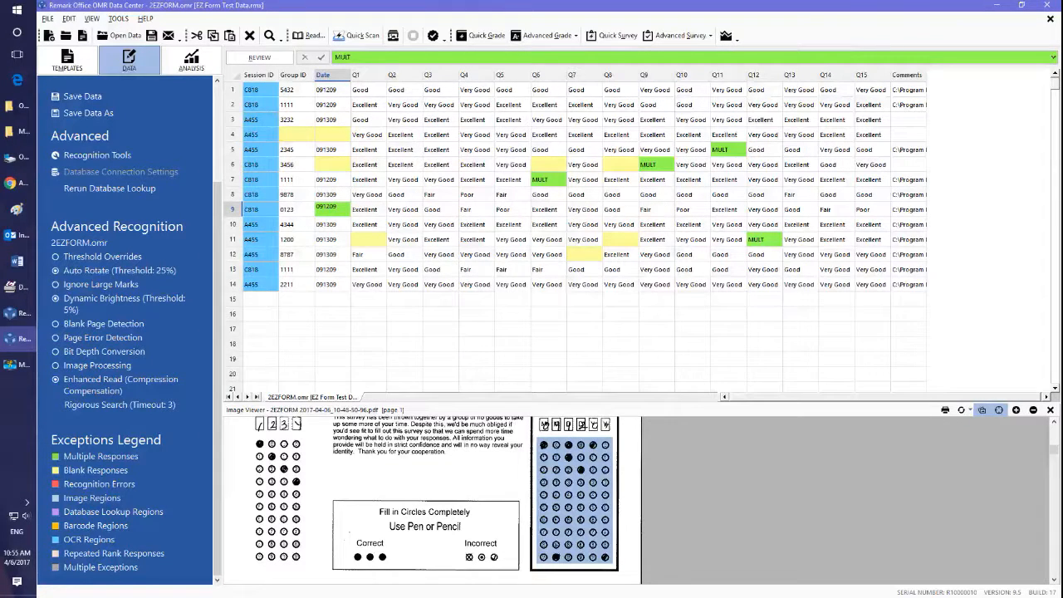
type("9")
key("Return")
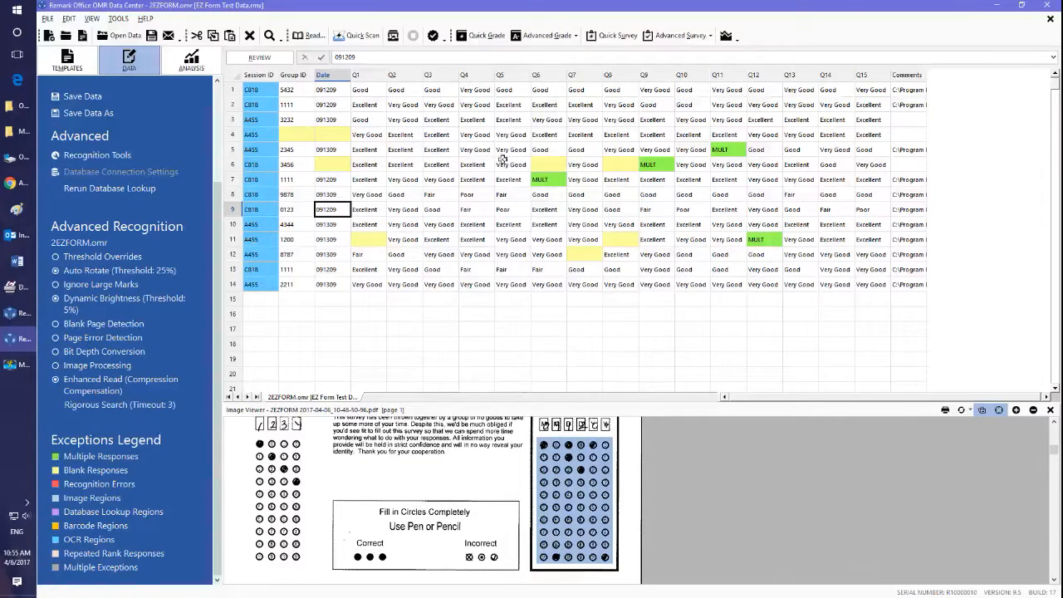
mouse_move(554, 181)
mouse_move(770, 240)
Step: Begin saving the survey data as a new file and examine the available file formats, including Access, Excel, SPSS, CSV and ODBC
left_click(47, 19)
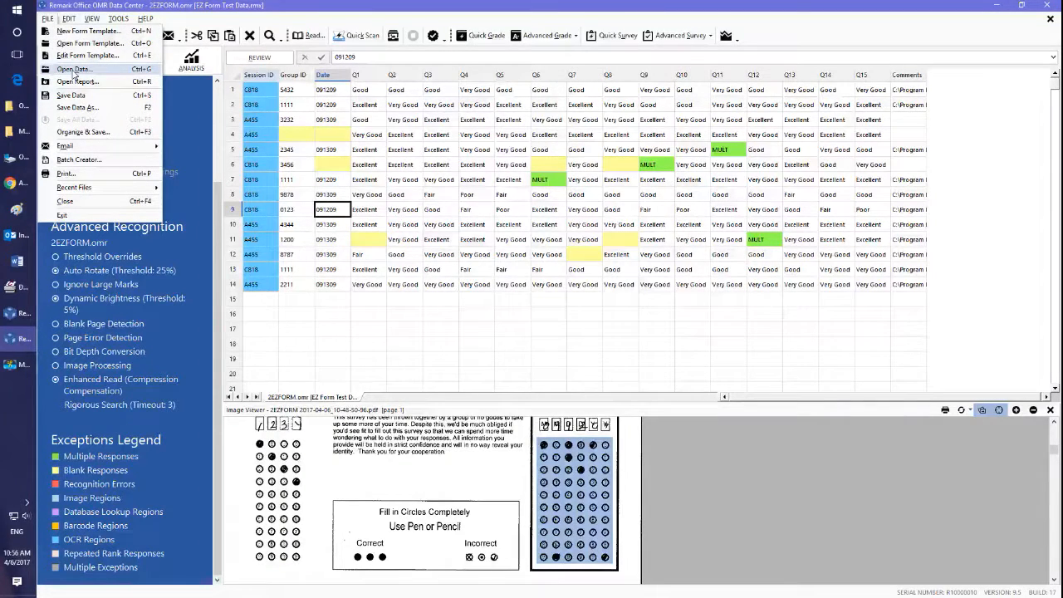
left_click(111, 109)
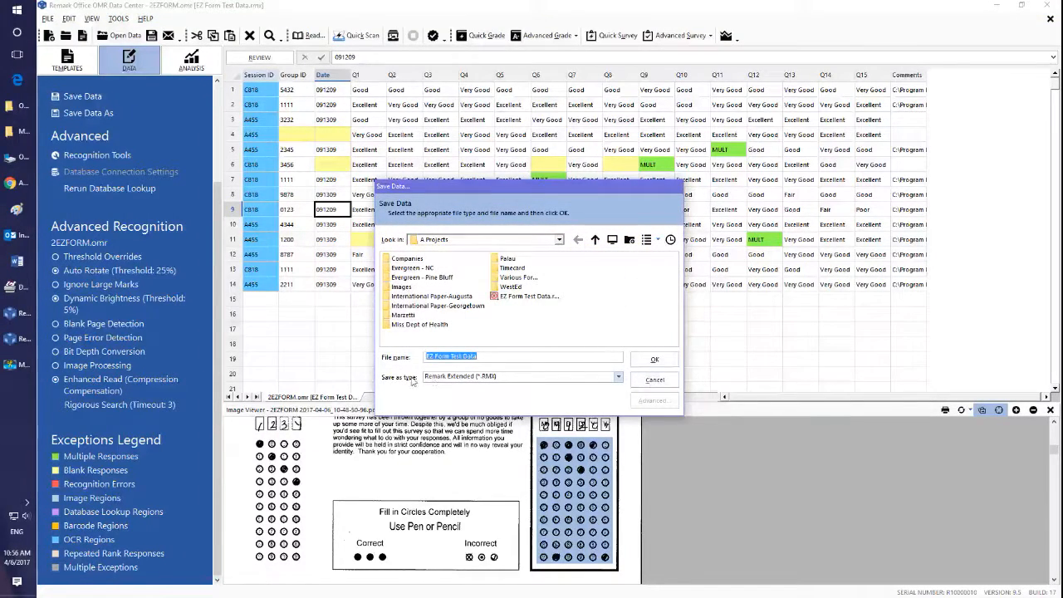
left_click(614, 379)
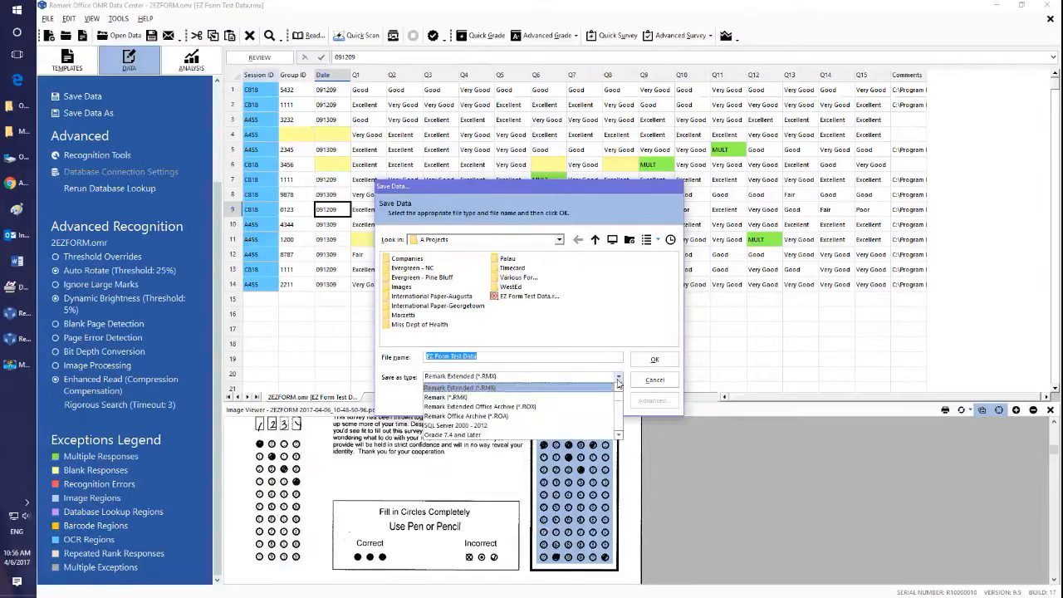
left_click(621, 435)
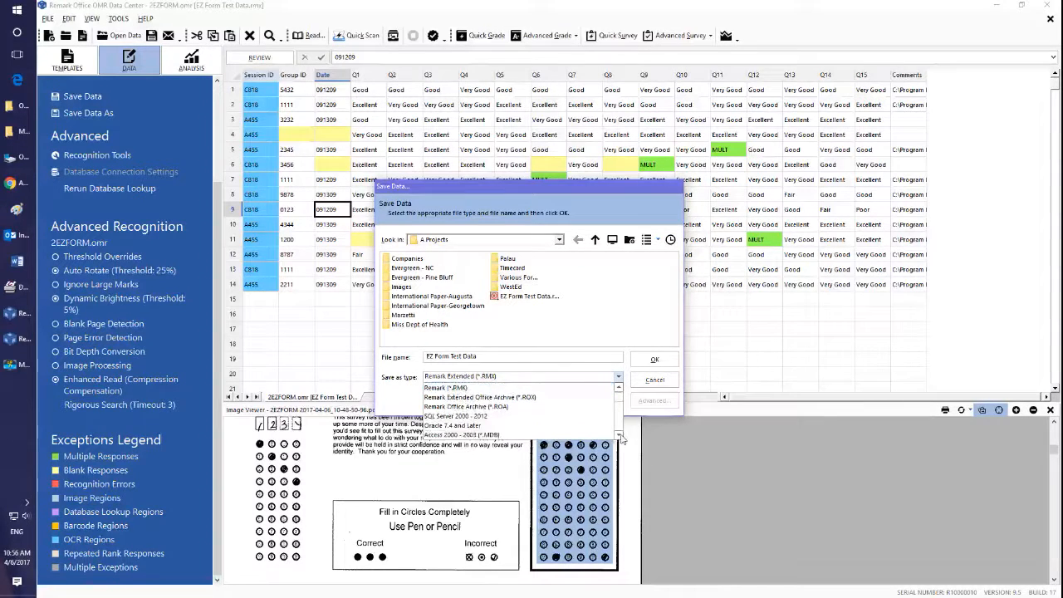
left_click(620, 435)
left_click(621, 435)
left_click(620, 436)
left_click(620, 435)
left_click(620, 435)
left_click(621, 435)
left_click(618, 435)
left_click(618, 435)
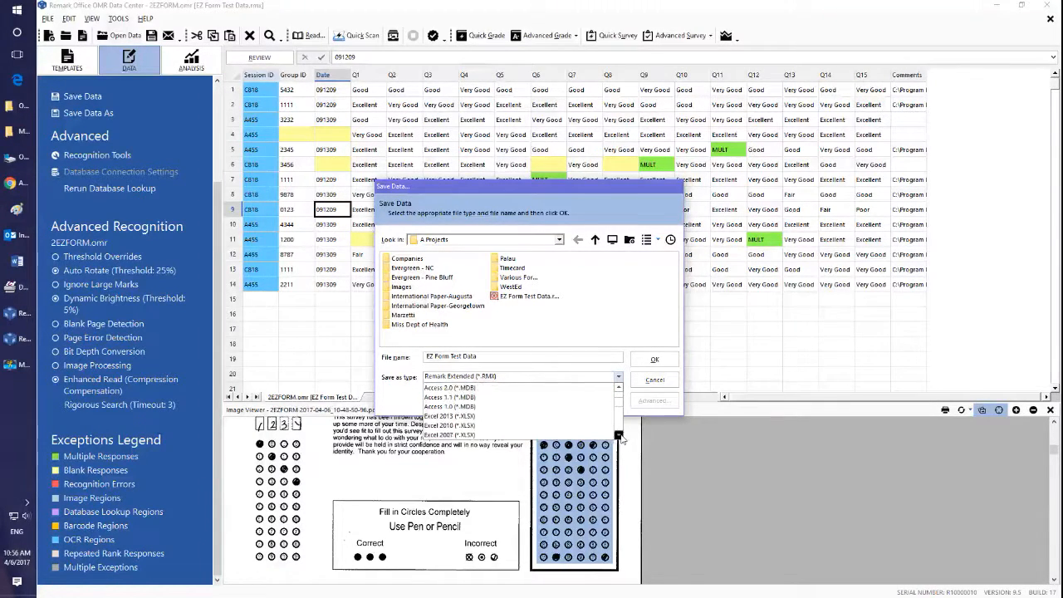
left_click(619, 388)
left_click(619, 388)
left_click(619, 388)
left_click(619, 388)
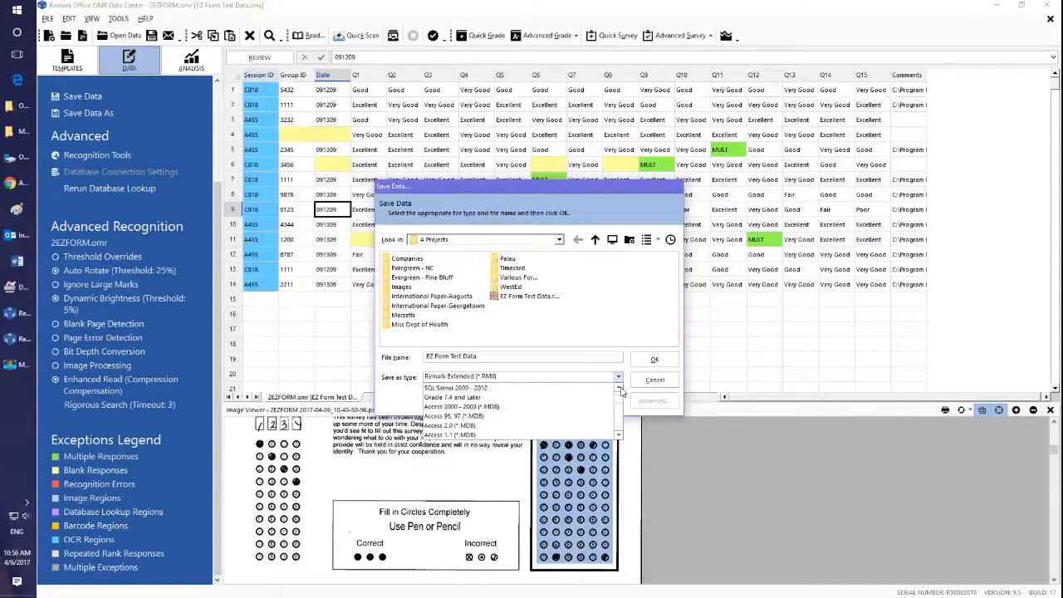
left_click(620, 435)
left_click(620, 435)
left_click(619, 435)
left_click(620, 435)
left_click(620, 435)
left_click(619, 436)
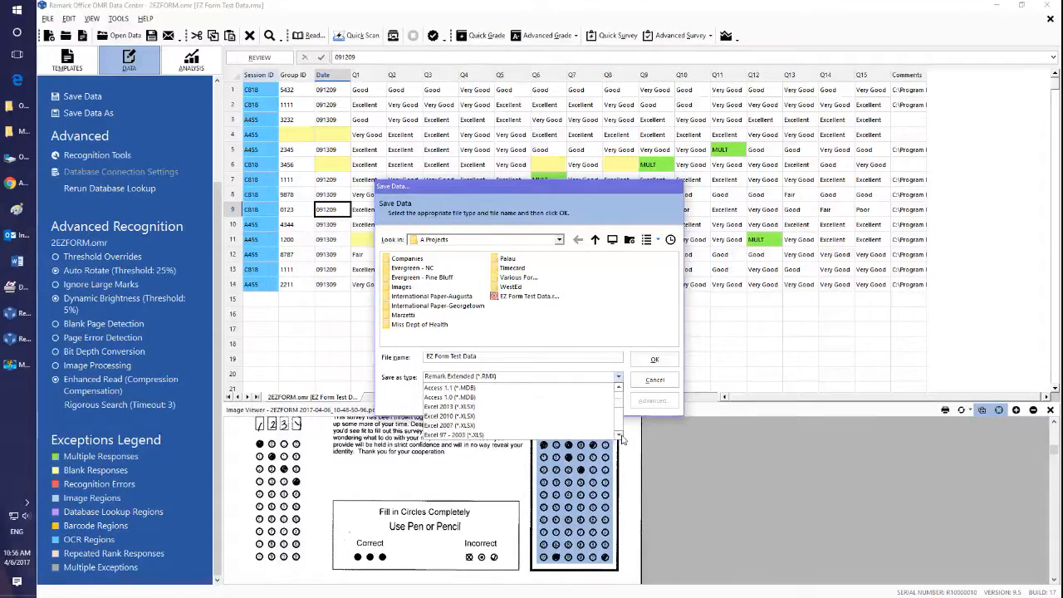
left_click(620, 435)
left_click(619, 435)
left_click(620, 435)
left_click(619, 435)
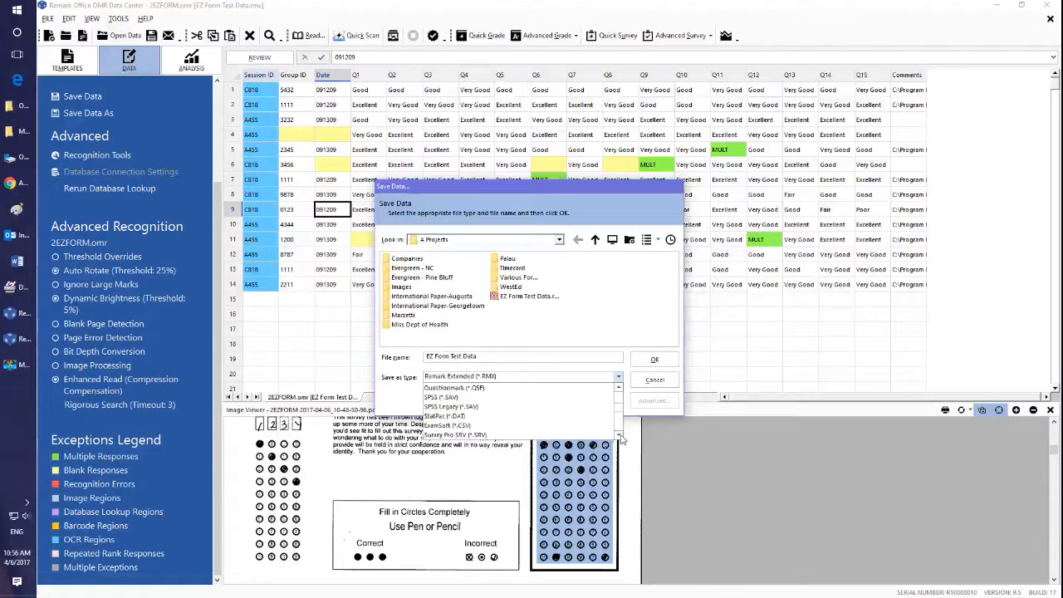
left_click(619, 435)
left_click(620, 435)
left_click(619, 436)
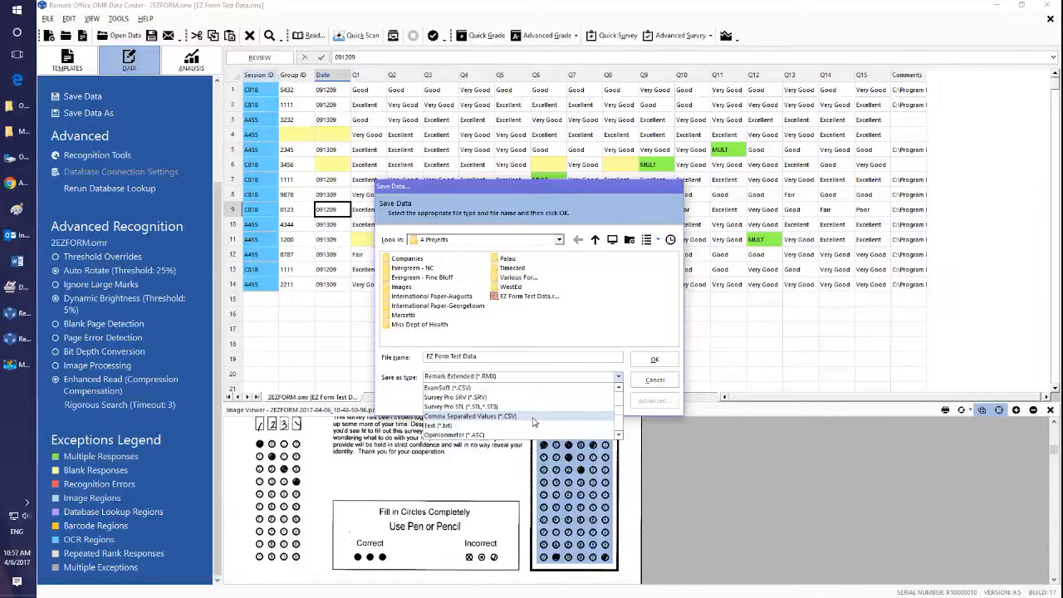
left_click(618, 435)
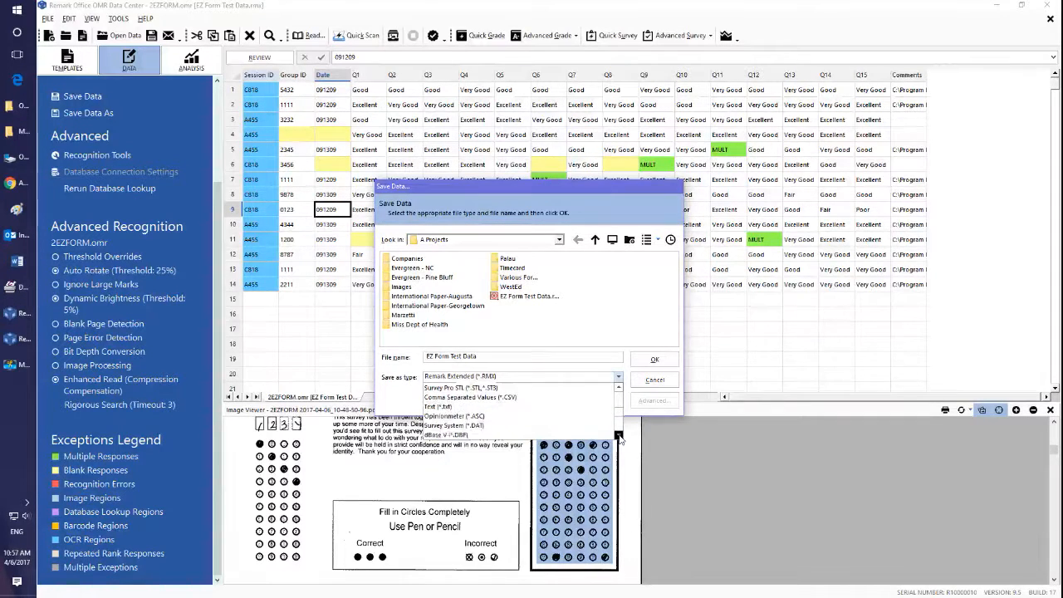
left_click(619, 436)
left_click(619, 436)
left_click(619, 436)
left_click(619, 436)
left_click(619, 436)
left_click(619, 436)
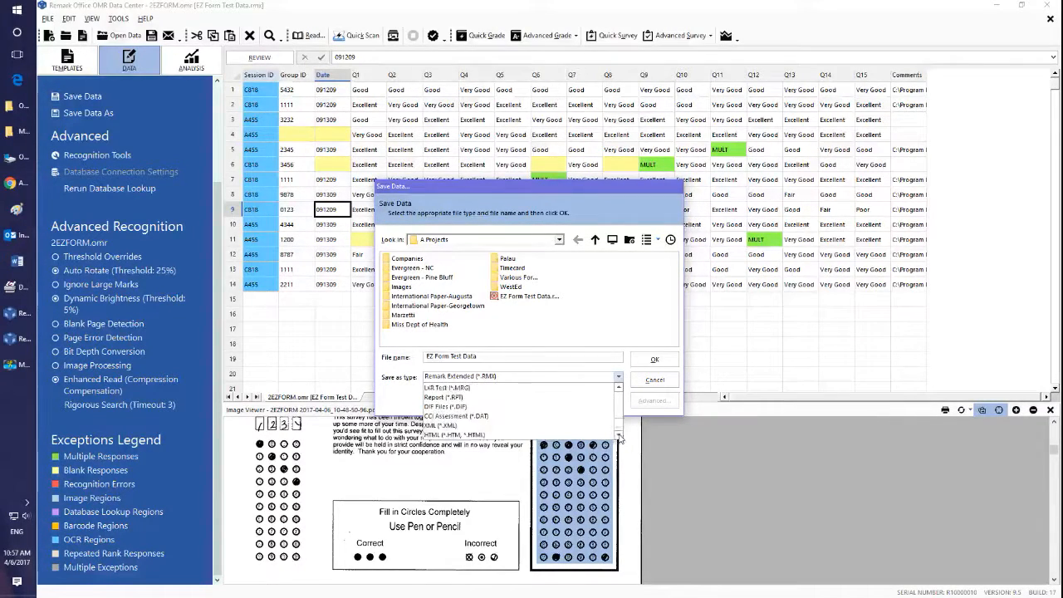
left_click(619, 436)
left_click(619, 436)
left_click(618, 436)
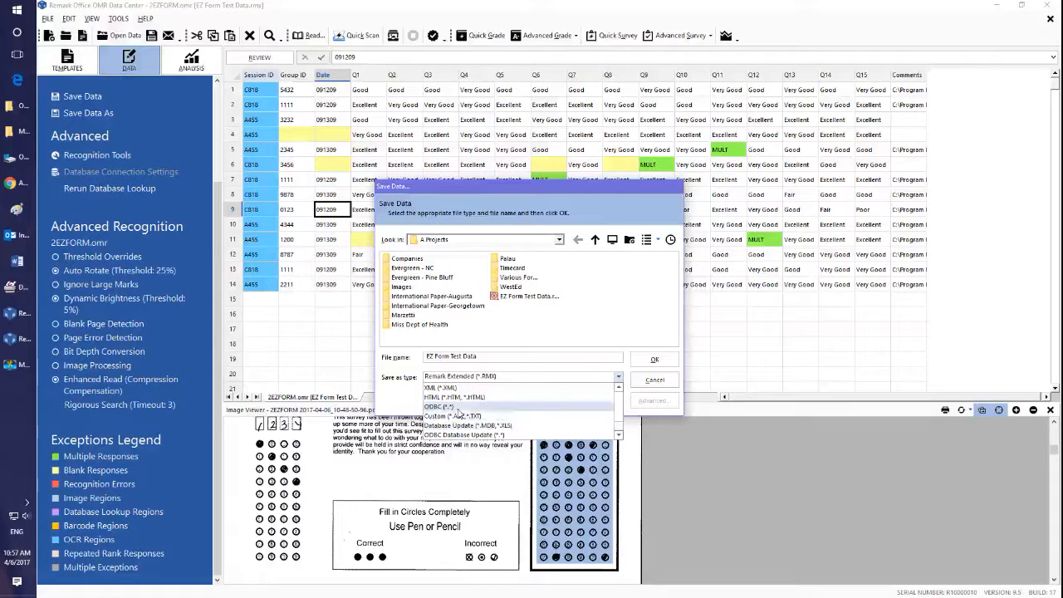
Step: Save the survey data as EZ Form Test Data in Excel 2013 (*.XLSX) format, on Sheet1
left_click(618, 390)
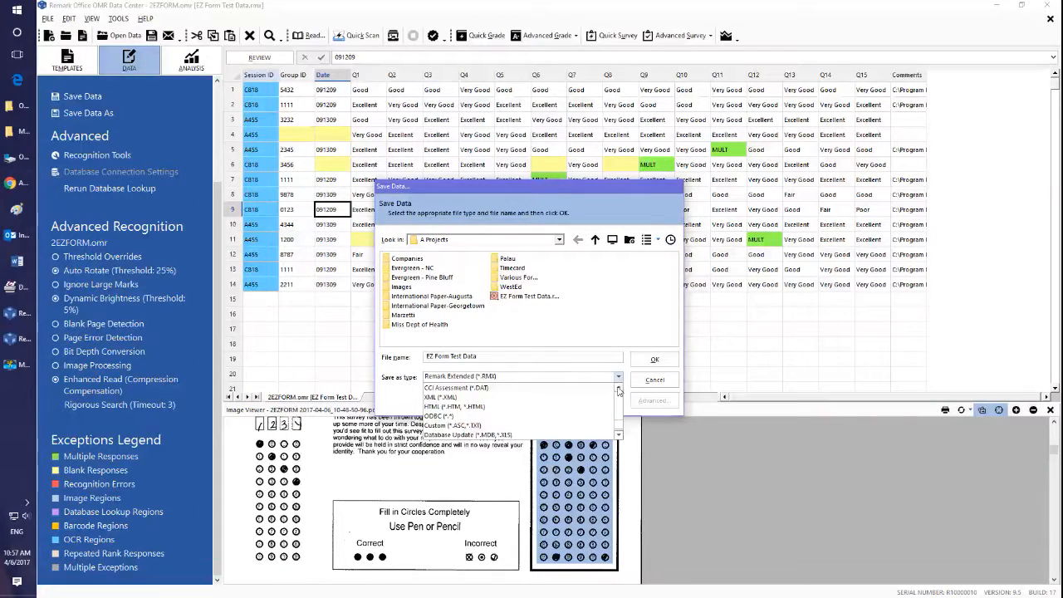
left_click(618, 390)
left_click(618, 389)
left_click(618, 389)
left_click(618, 389)
left_click(617, 389)
left_click(618, 390)
left_click(618, 390)
left_click(618, 389)
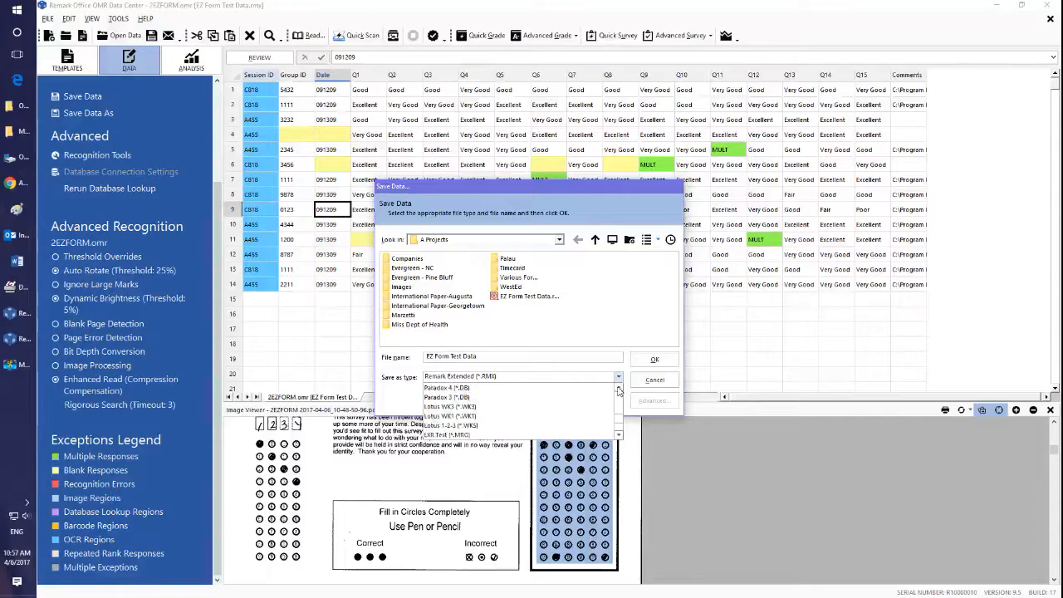
left_click(618, 390)
left_click(618, 389)
left_click(618, 389)
left_click(618, 389)
left_click(618, 390)
left_click(618, 389)
left_click(618, 390)
left_click(617, 390)
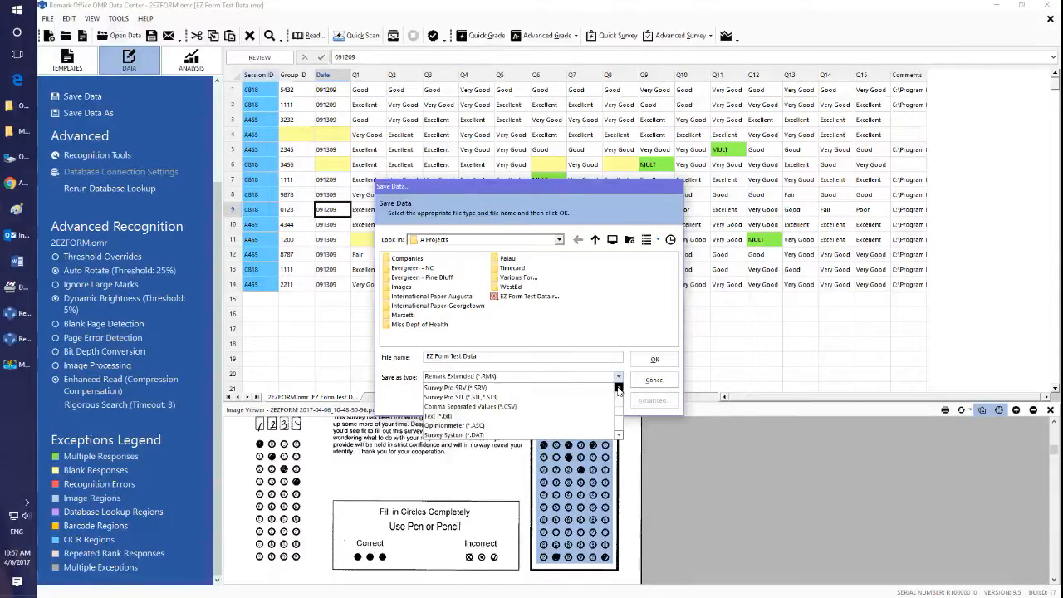
left_click(618, 390)
left_click(618, 389)
left_click(618, 390)
left_click(618, 389)
left_click(618, 390)
left_click(618, 389)
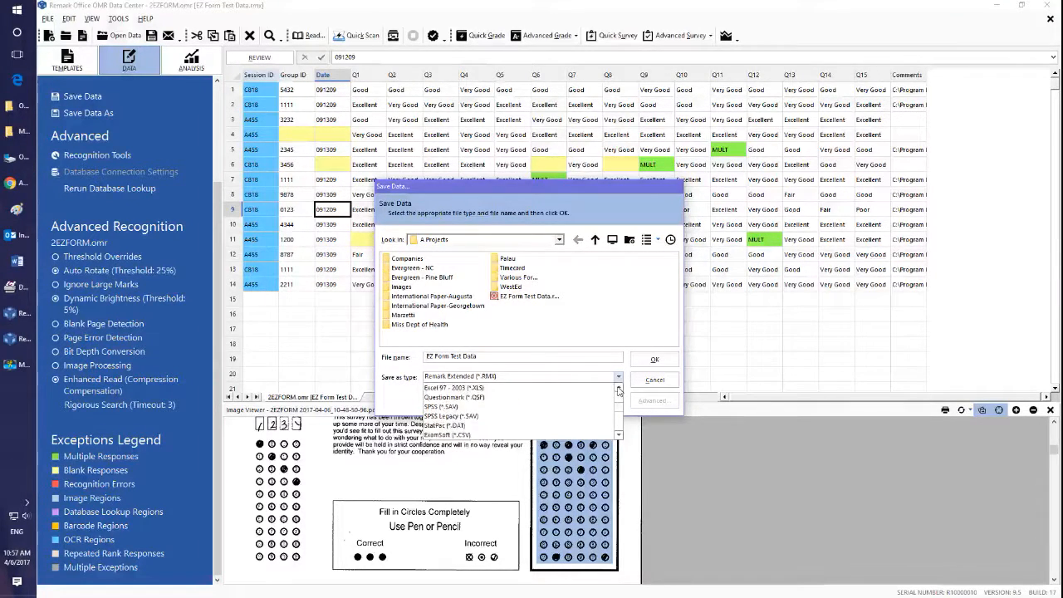
left_click(617, 389)
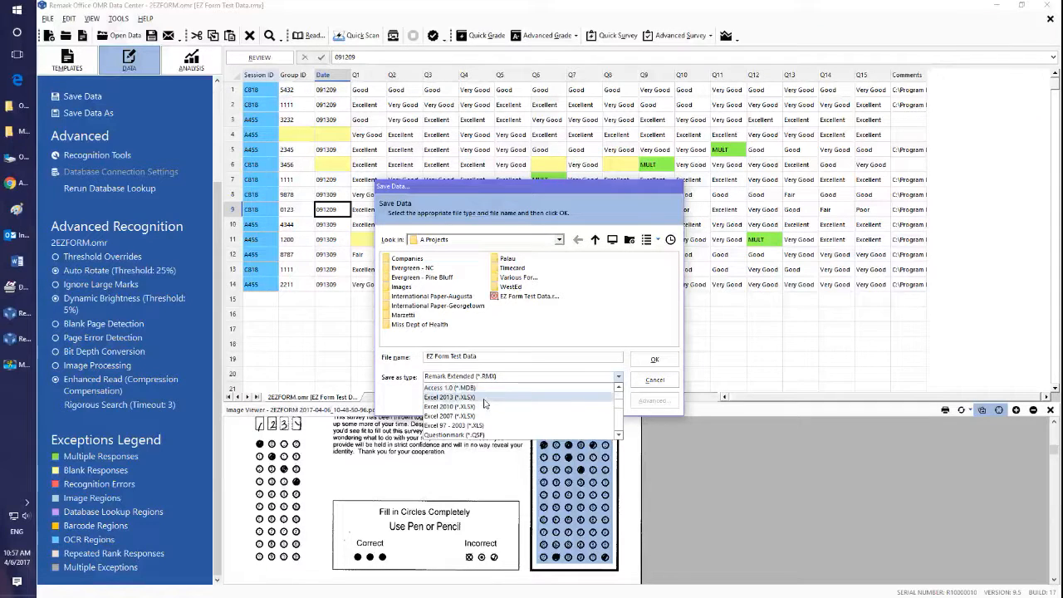
left_click(480, 403)
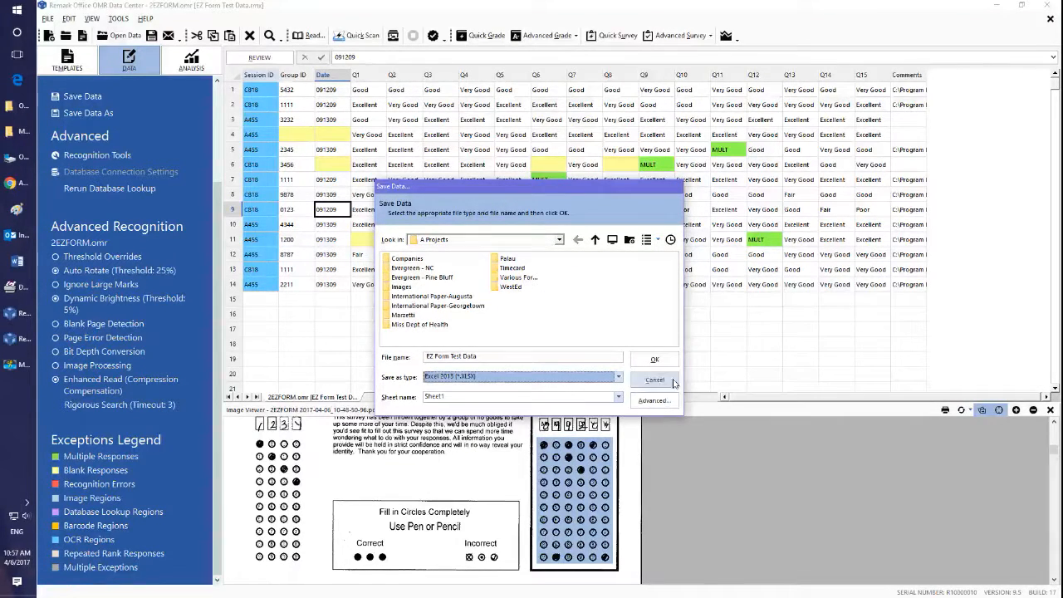
left_click(655, 361)
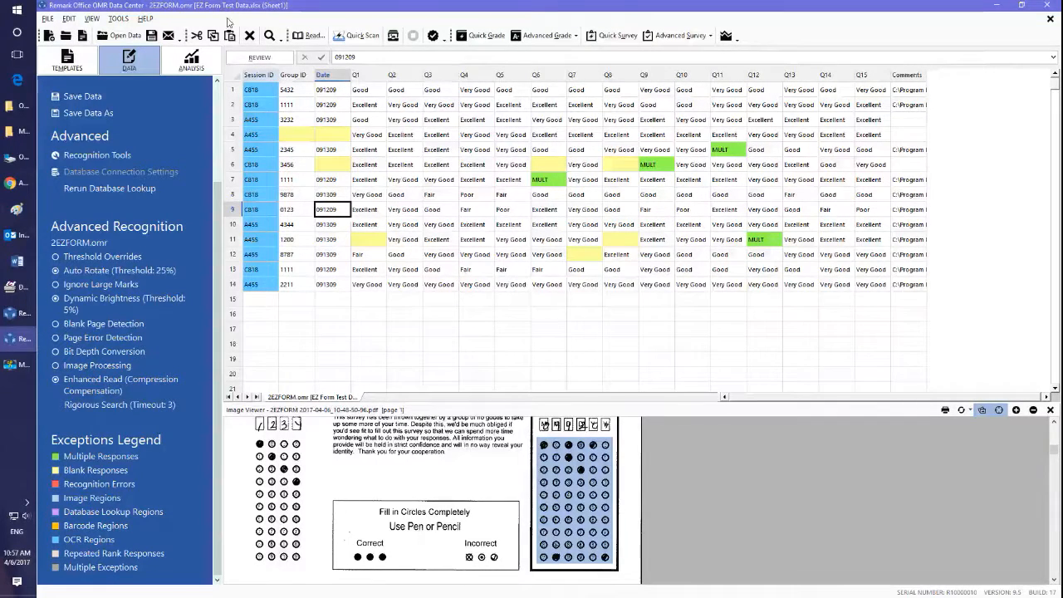
Step: Run a Quick Survey analysis, maximize its window and generate the 204 - Condensed Item Analysis report
left_click(198, 71)
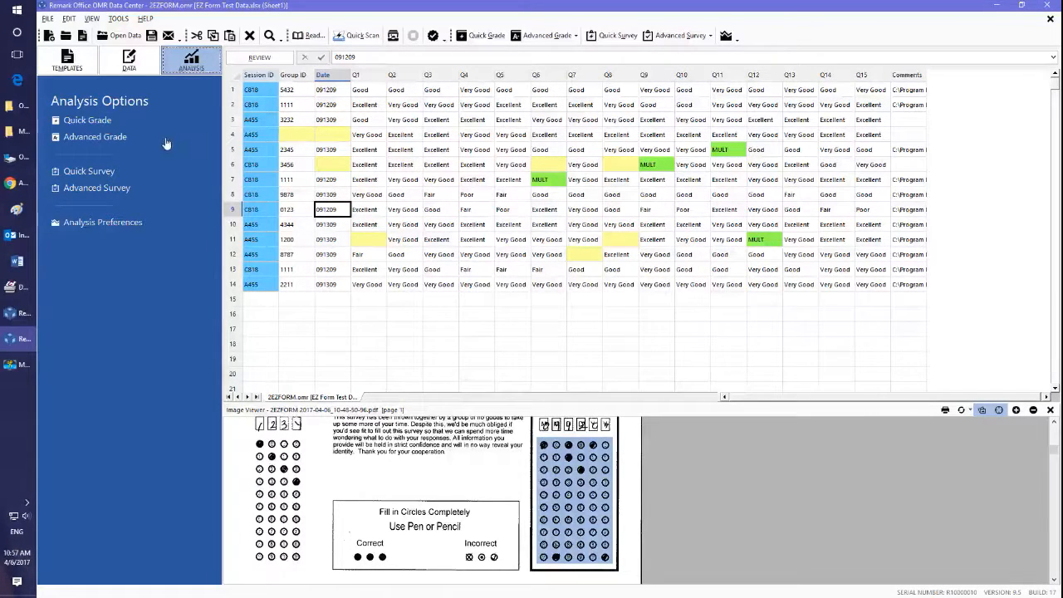
left_click(81, 171)
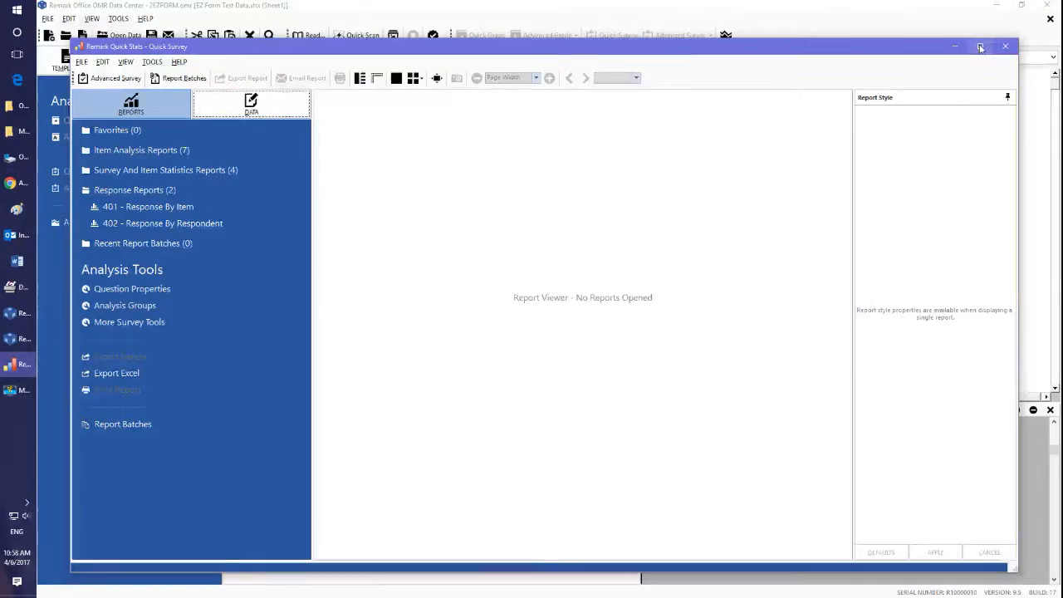
left_click(980, 48)
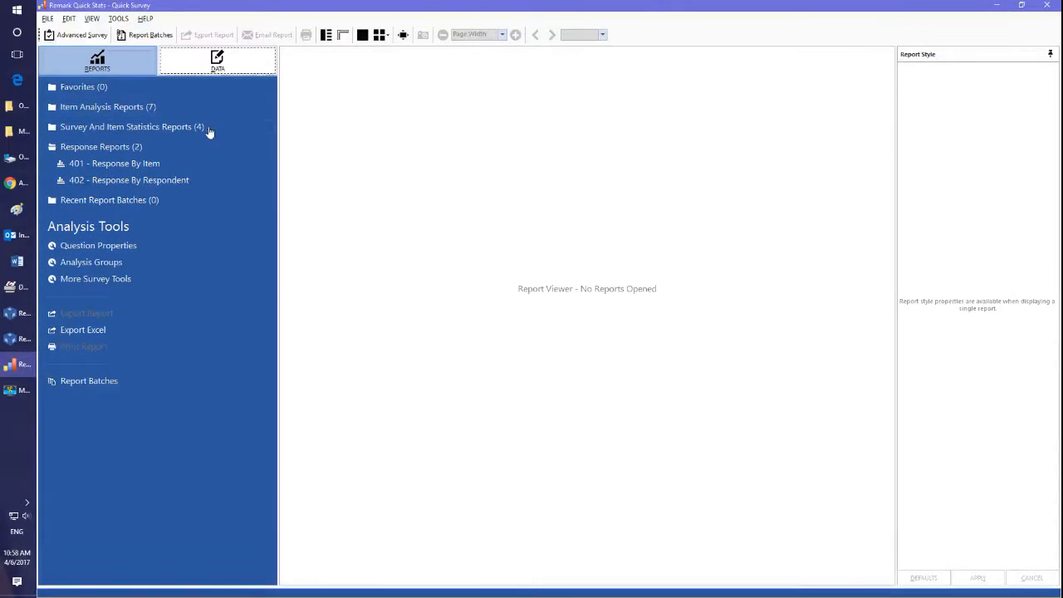
left_click(130, 110)
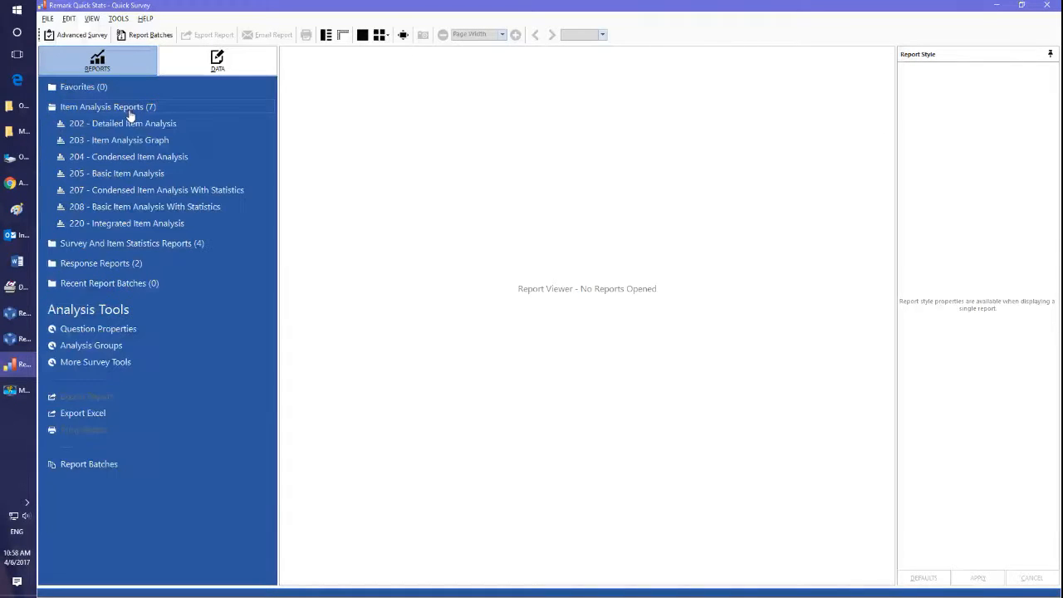
left_click(138, 158)
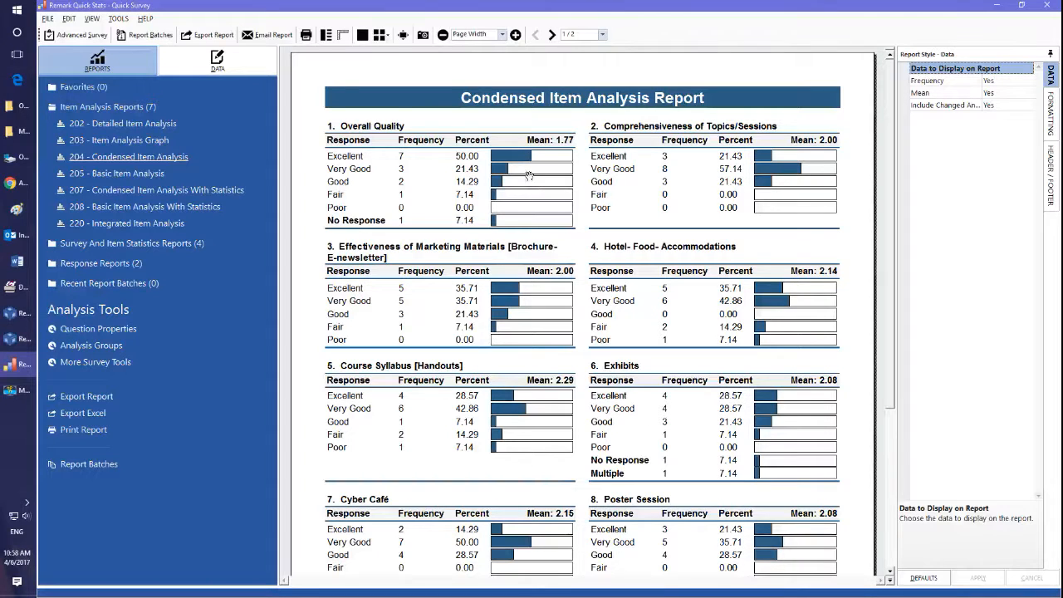
Step: Set Frequency and Mean to No in the Condensed Item Analysis report's properties and apply the change
left_click(119, 18)
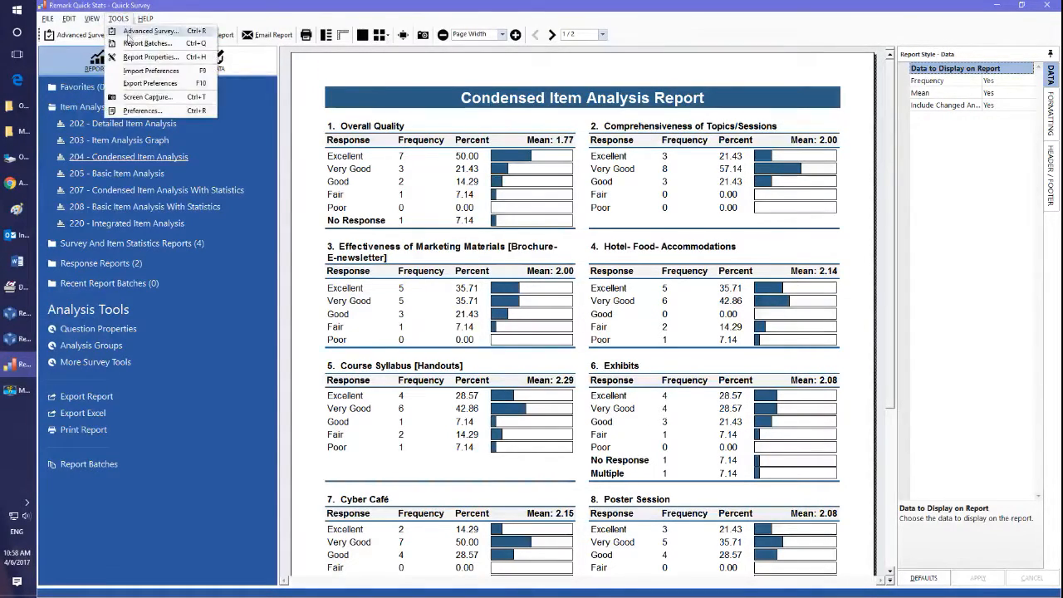
left_click(143, 57)
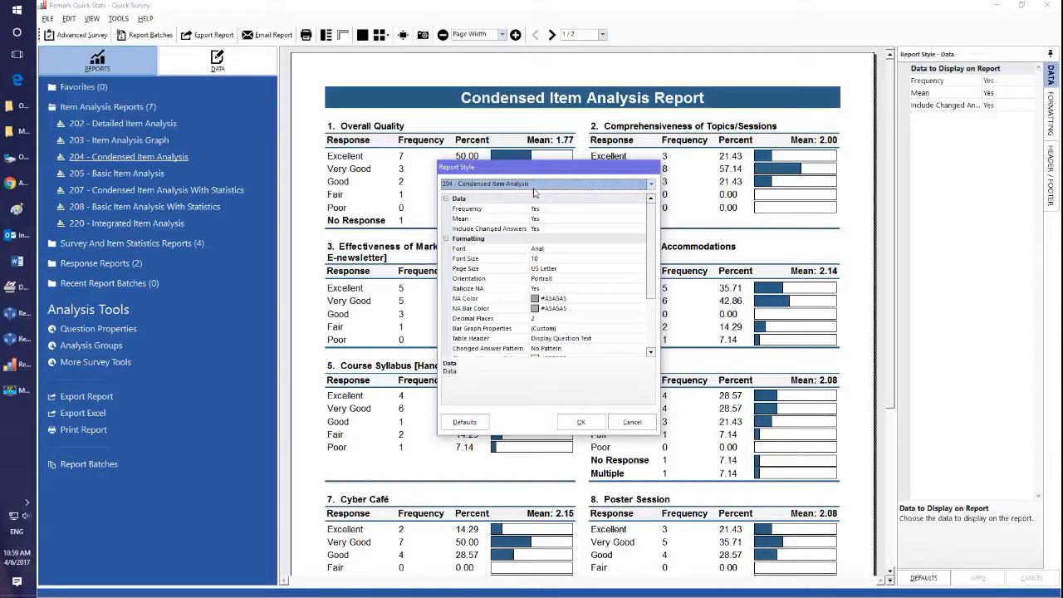
left_click(570, 219)
left_click(595, 210)
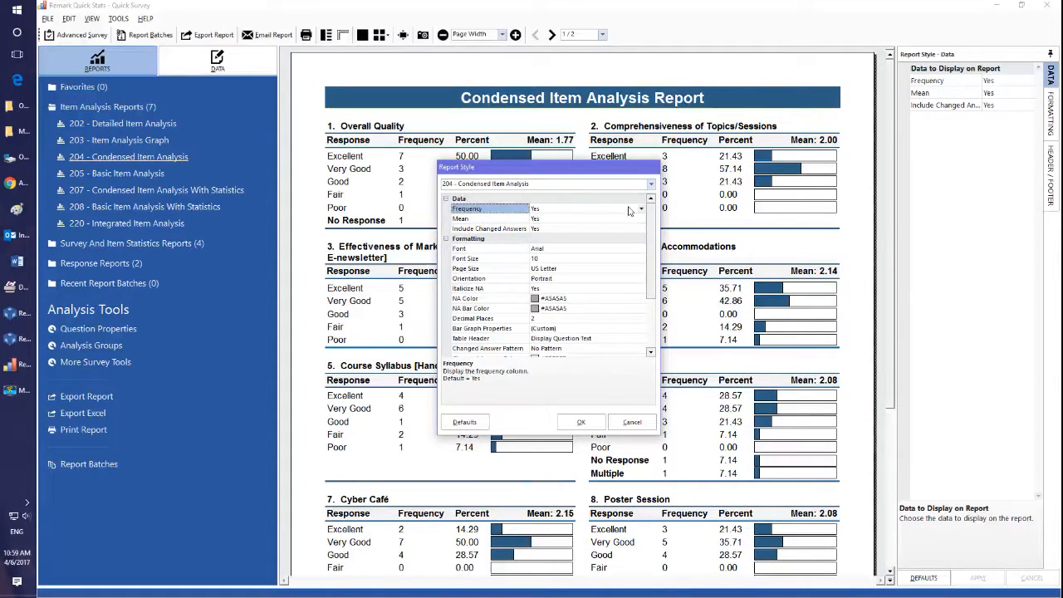
left_click(642, 209)
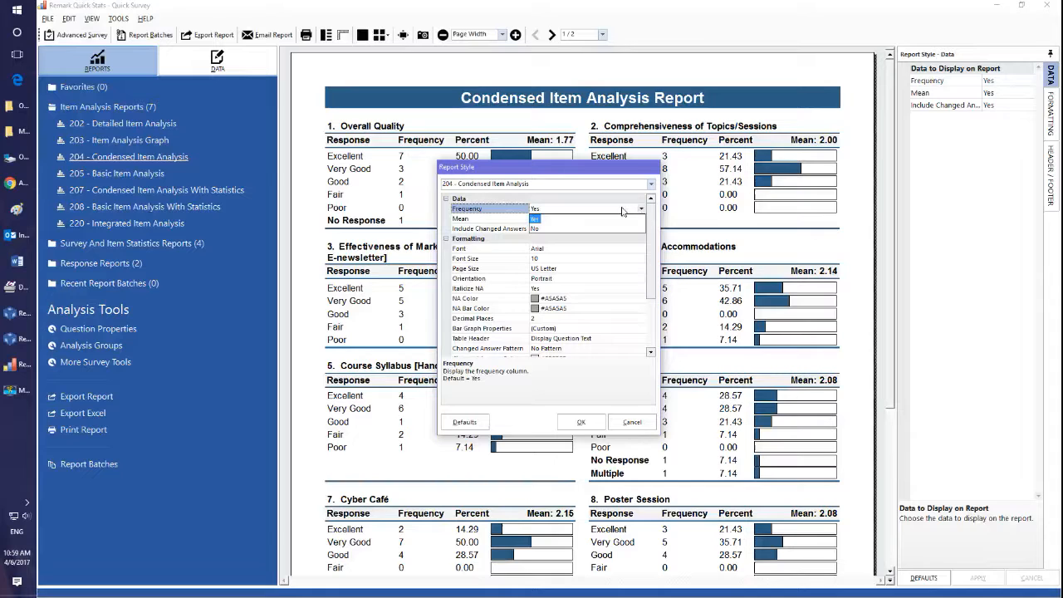
left_click(559, 229)
left_click(557, 219)
left_click(641, 218)
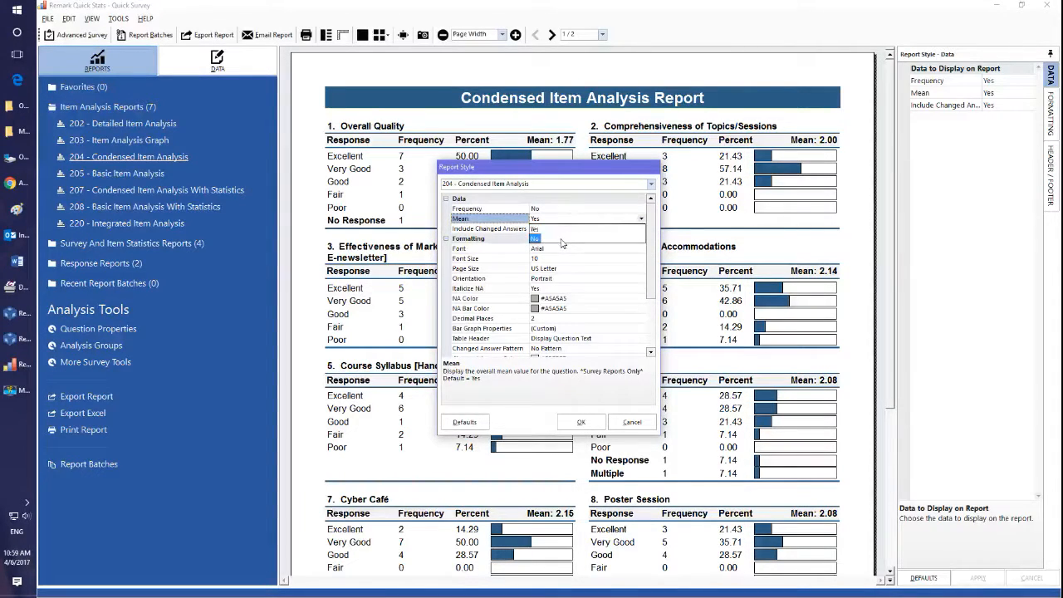
left_click(562, 240)
left_click(581, 422)
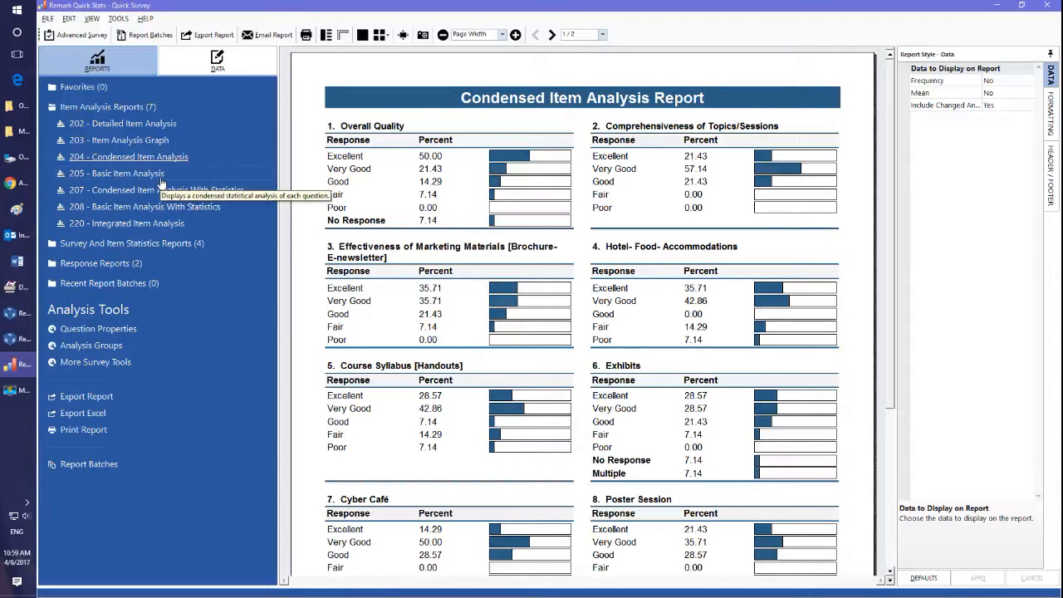
Step: Generate the 203 - Item Analysis Graph report and set Display Columns to 1 in its report properties
left_click(168, 140)
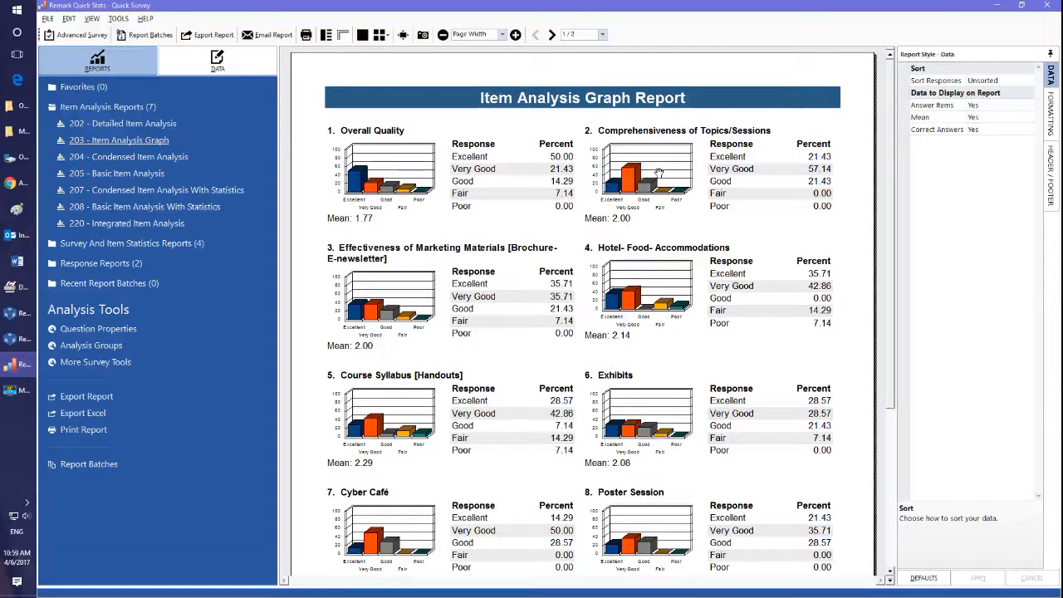
left_click(117, 18)
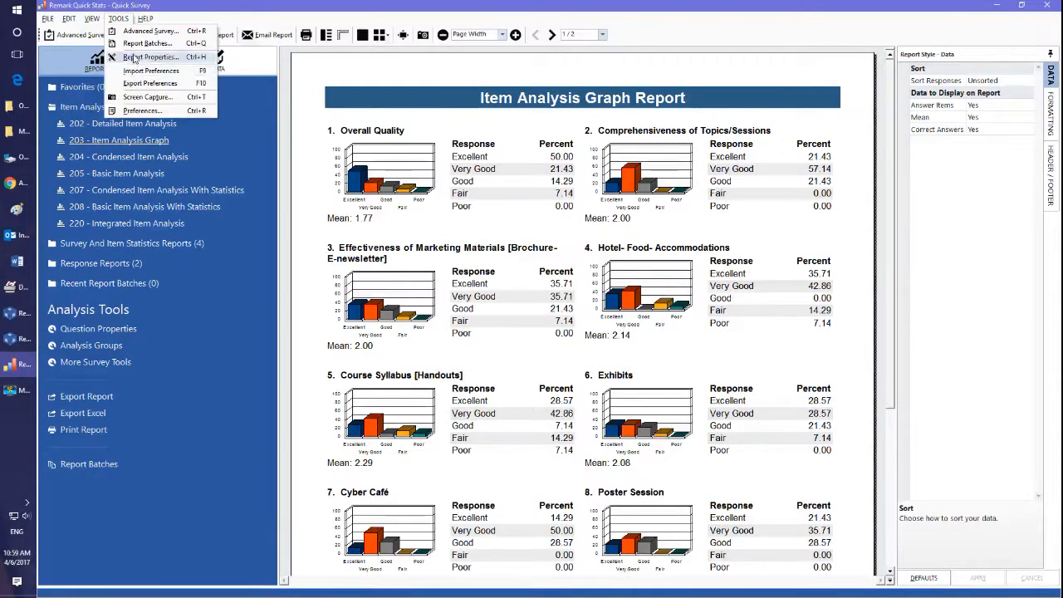
left_click(134, 57)
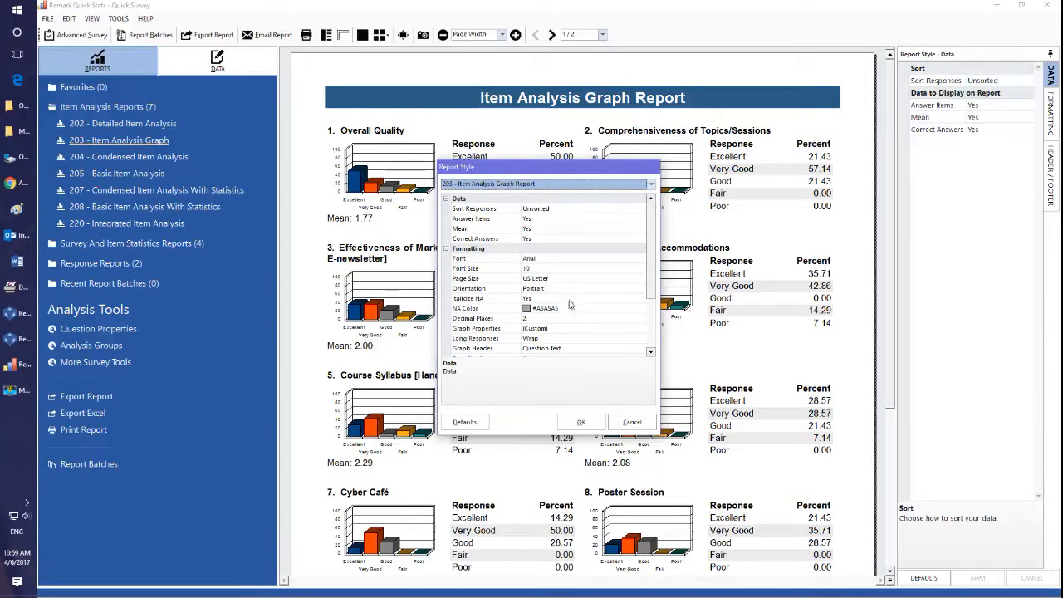
left_click_drag(651, 258, 649, 307)
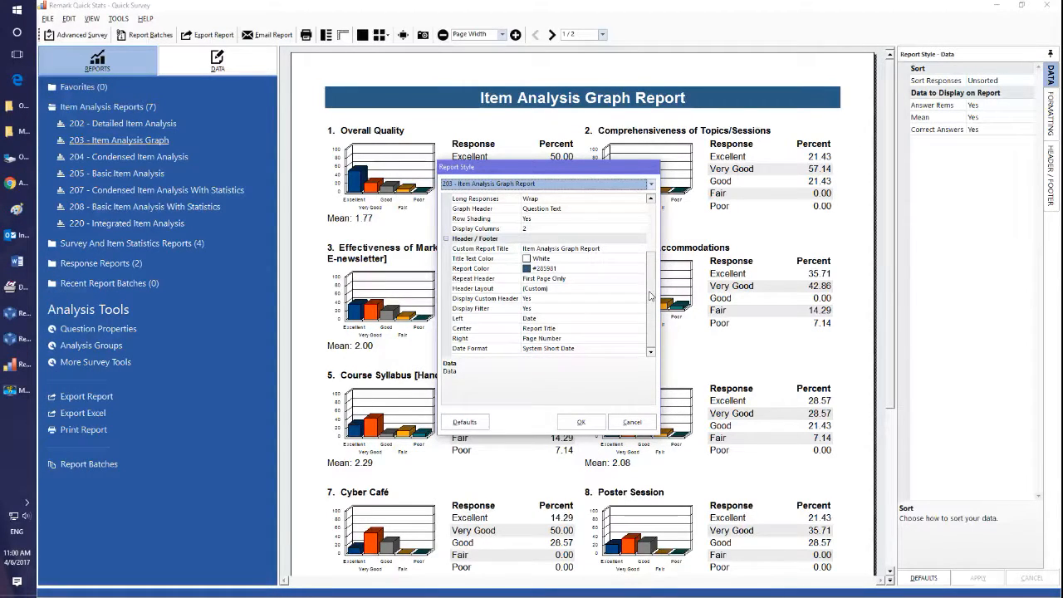
scroll(650, 297, "up", 3)
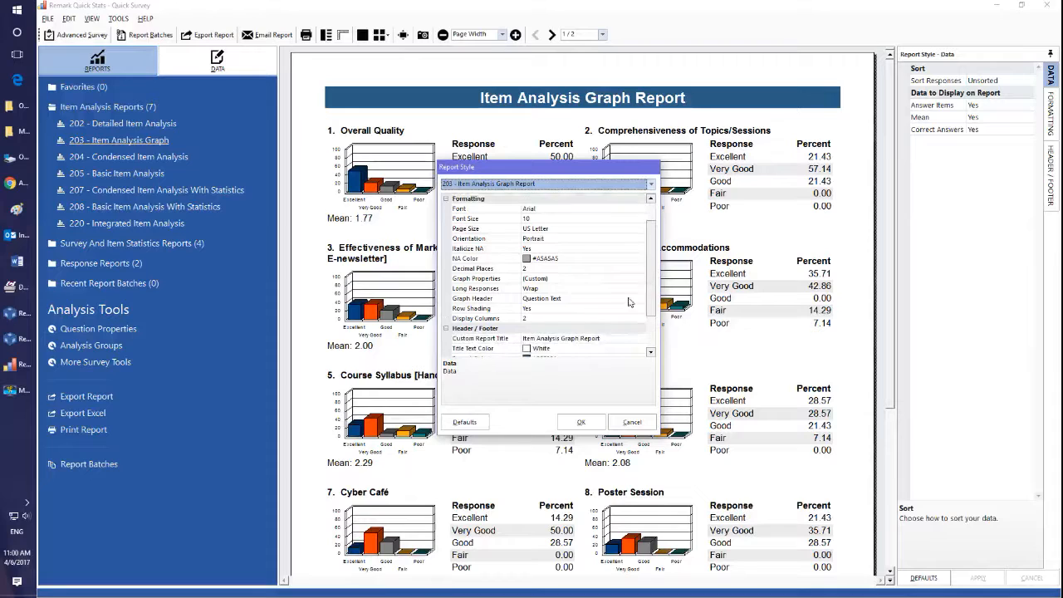
left_click(565, 318)
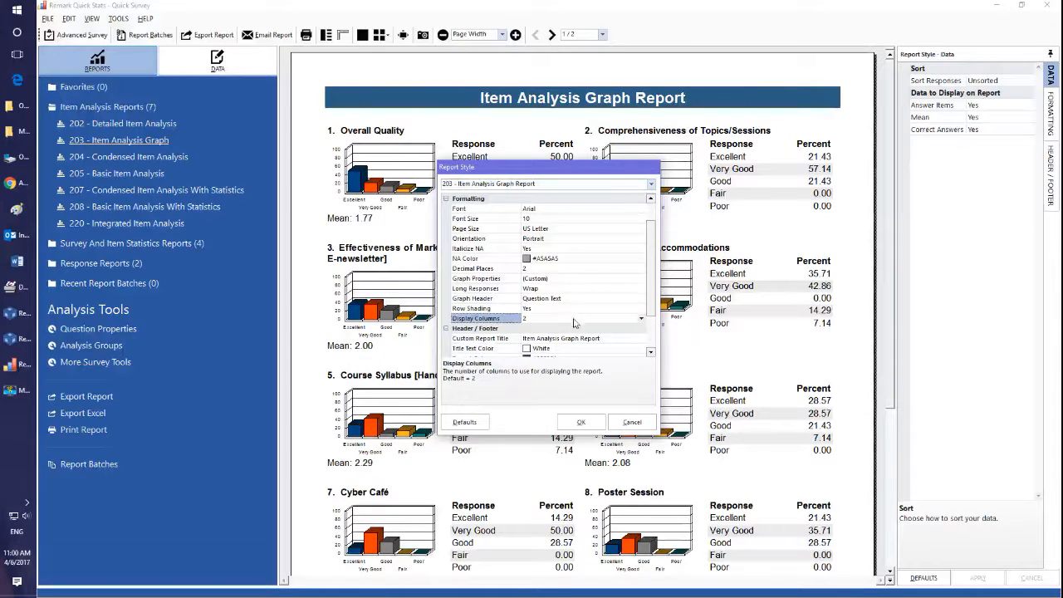
left_click(644, 319)
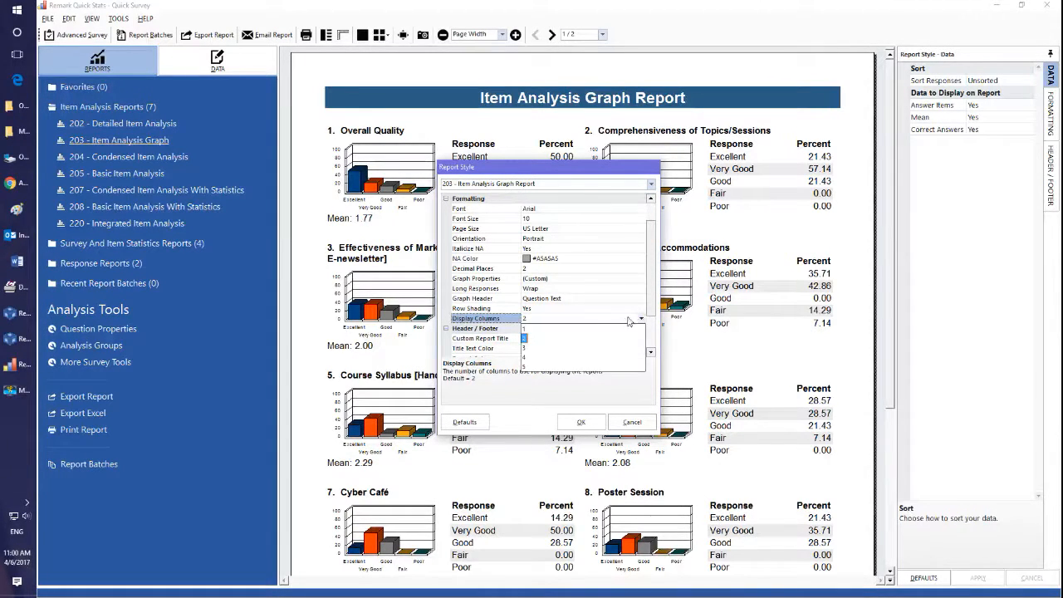
left_click(564, 331)
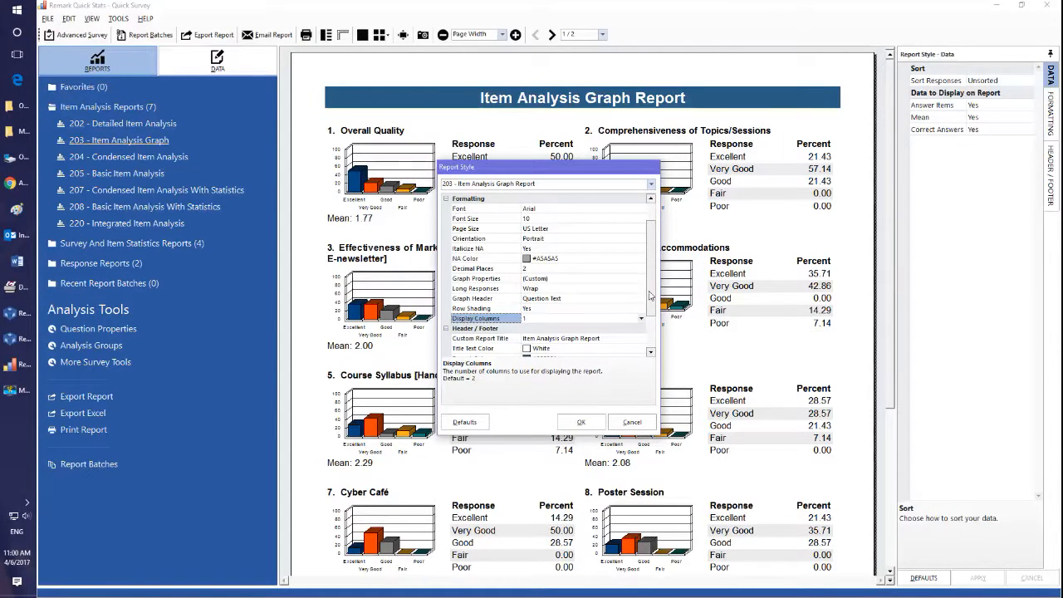
Step: Change the Item Analysis Graph report's graph type to 3D Pie and apply the report style
left_click(596, 279)
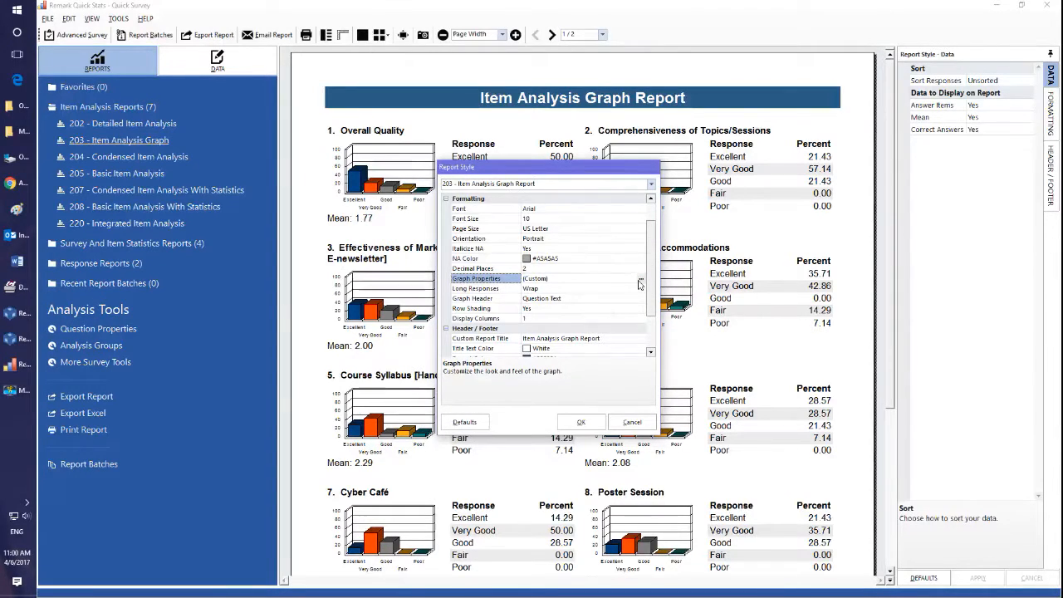
left_click(639, 280)
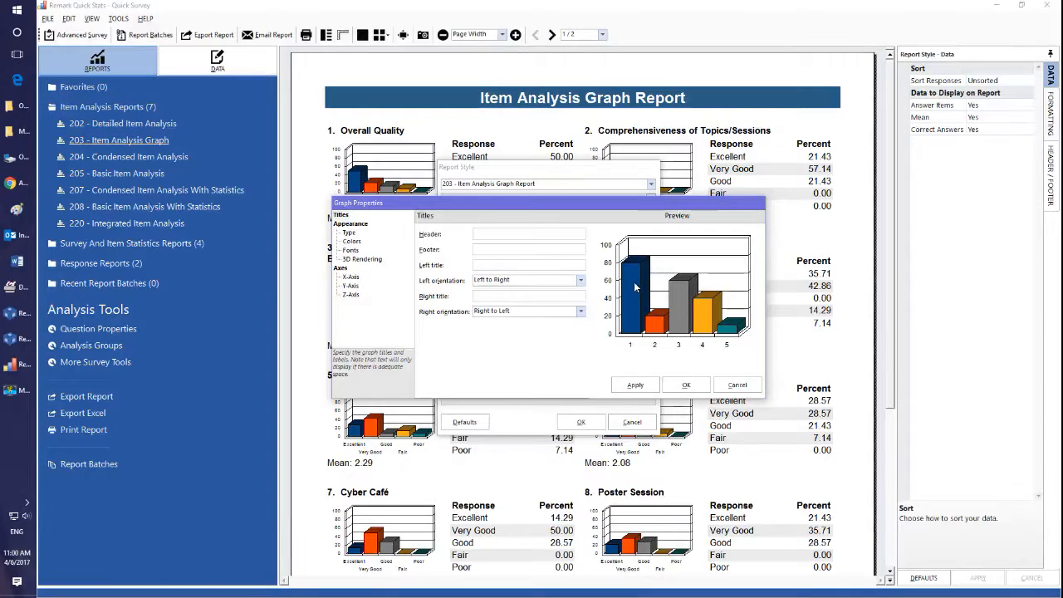
left_click(349, 233)
left_click(511, 233)
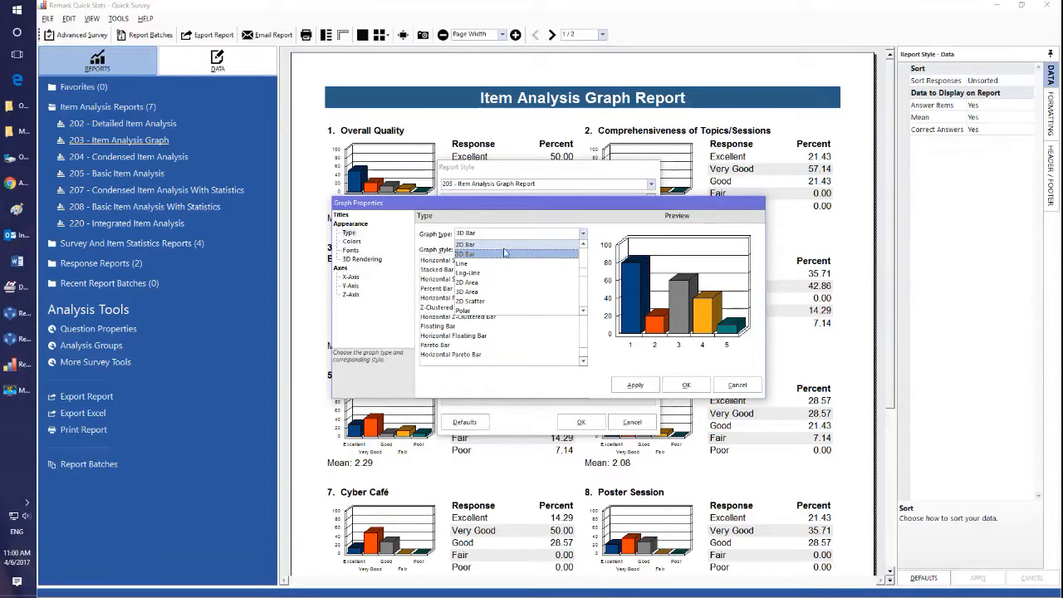
left_click_drag(583, 272, 586, 247)
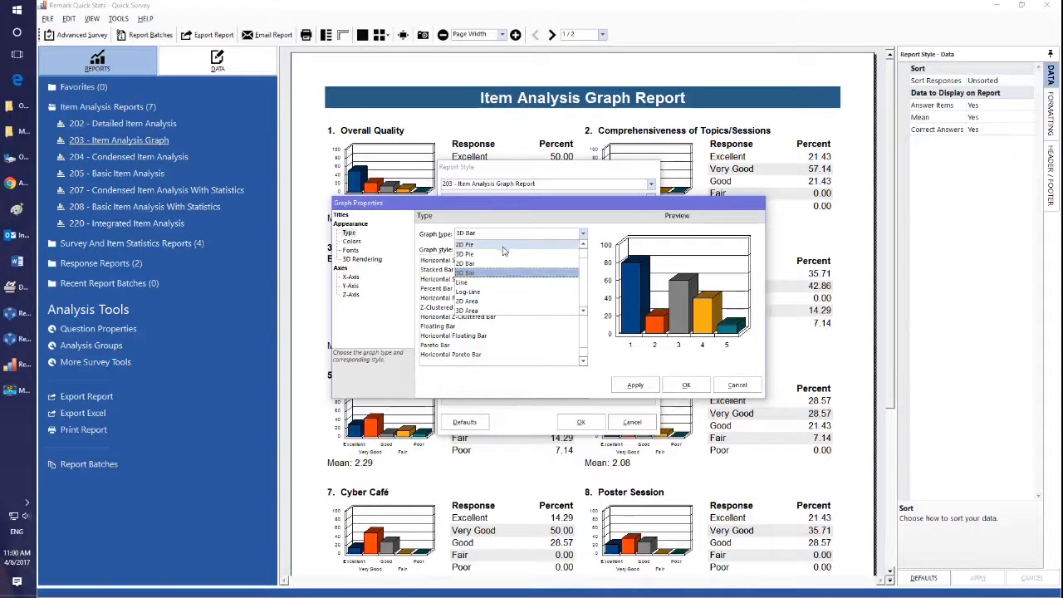
left_click(550, 253)
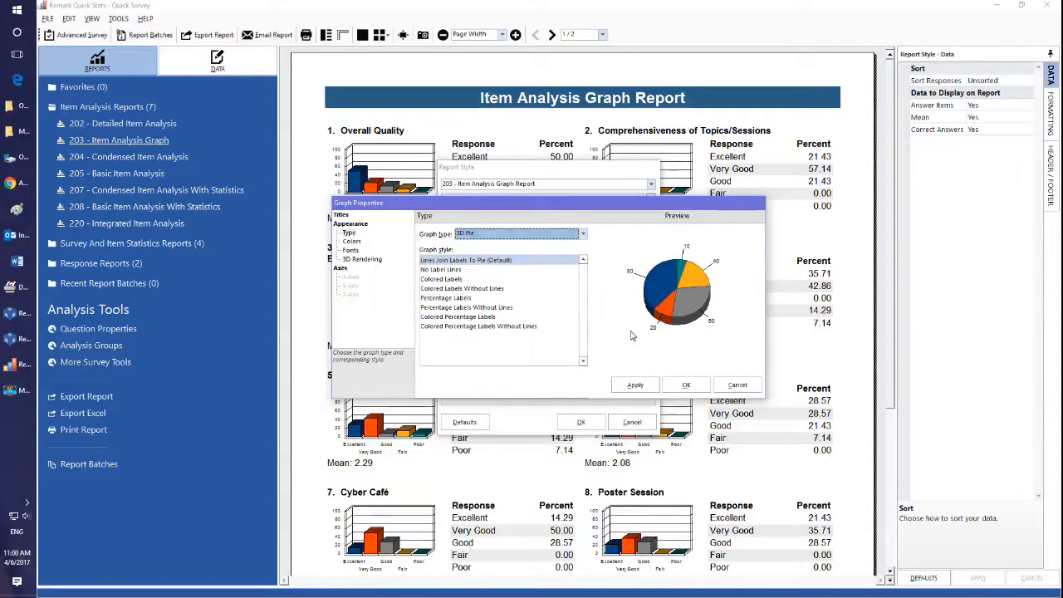
left_click(625, 387)
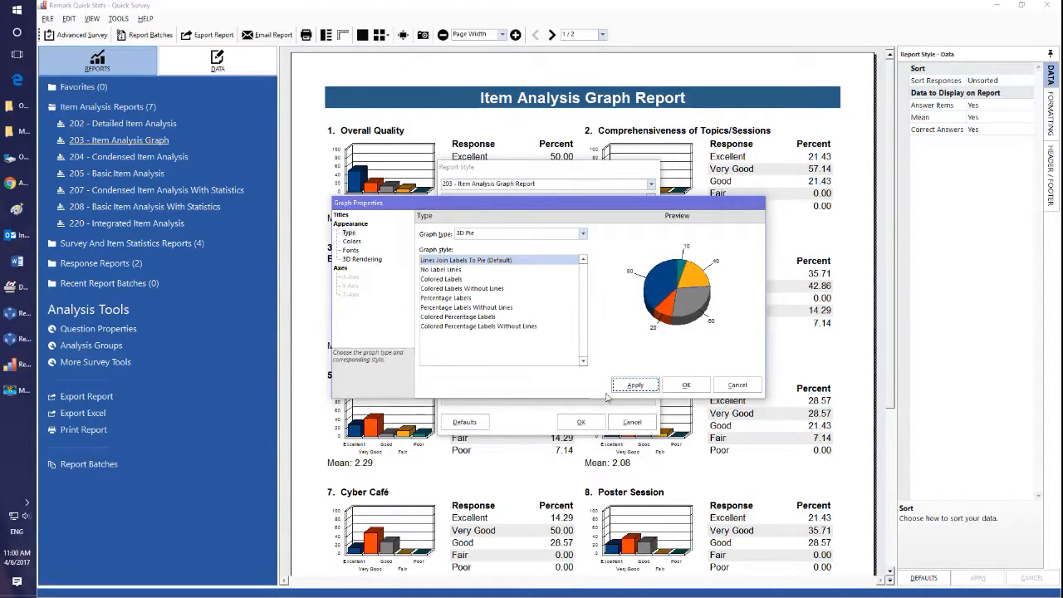
left_click(686, 387)
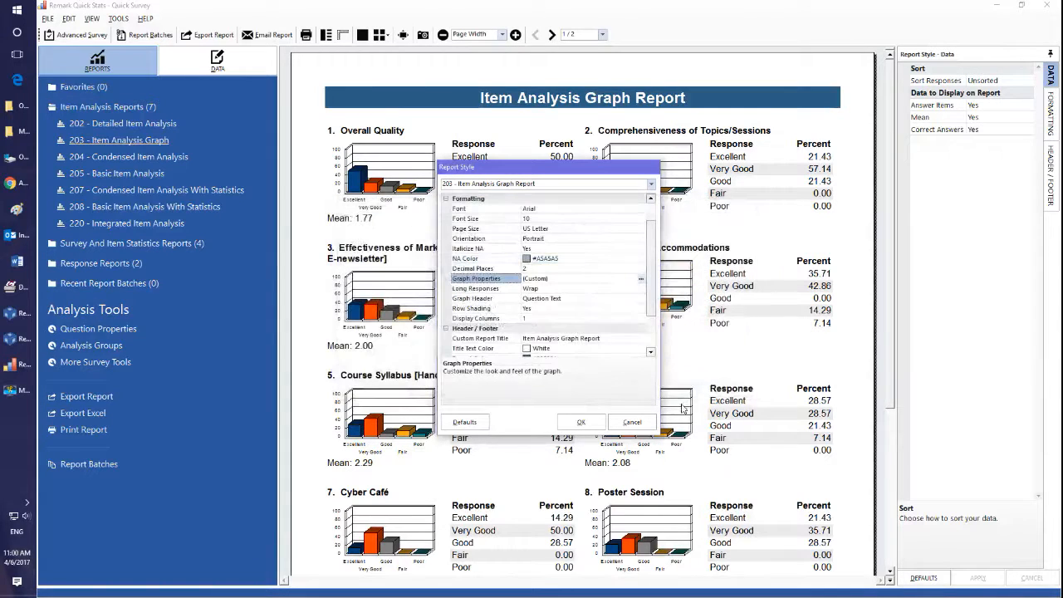
left_click(580, 424)
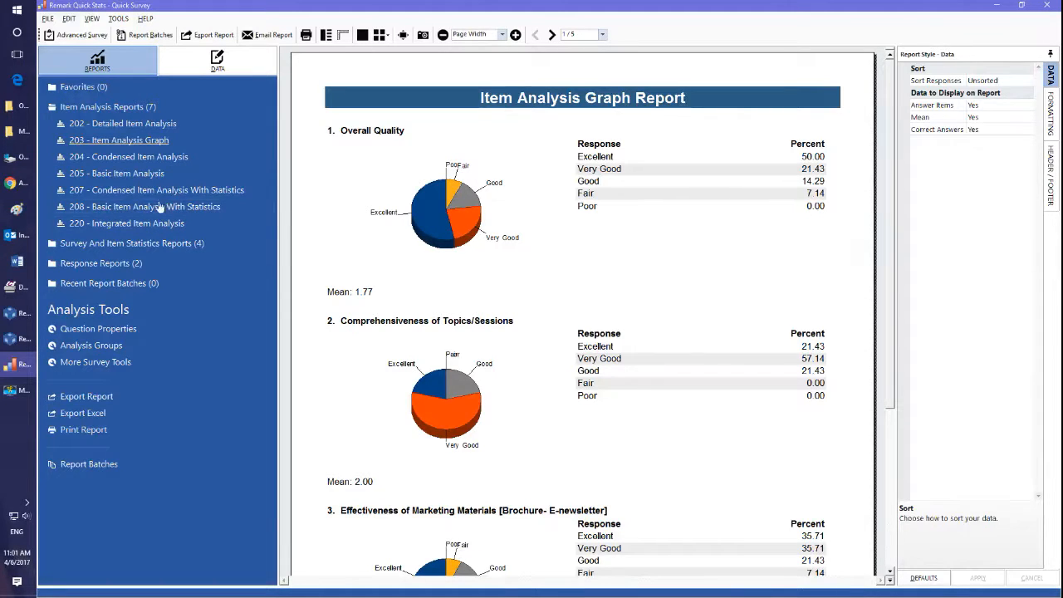
Step: Generate the 205 - Basic Item Analysis report, followed by the 321 - Item Statistics report
left_click(159, 174)
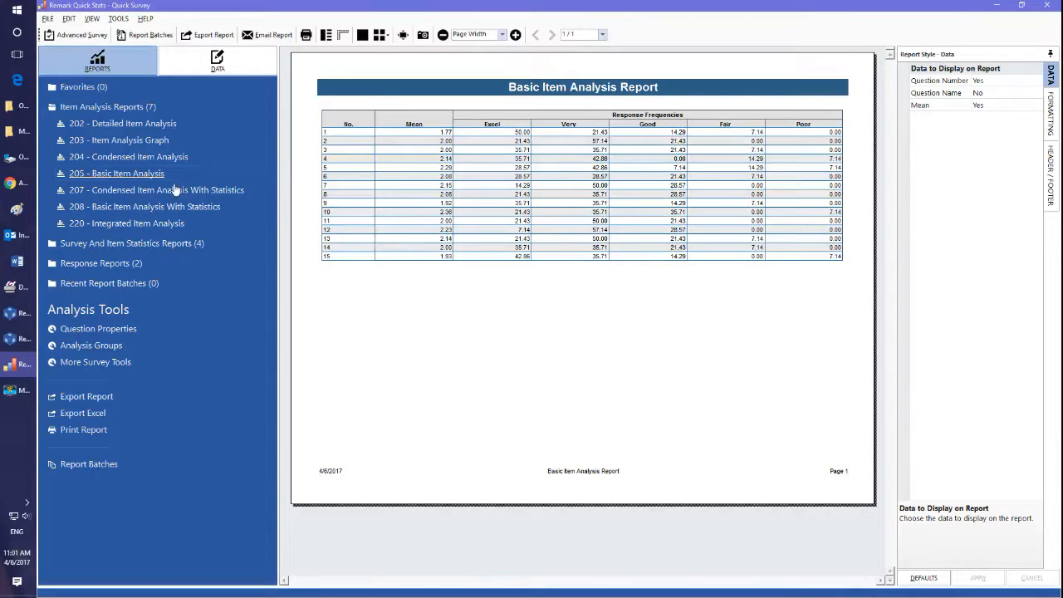
left_click(140, 244)
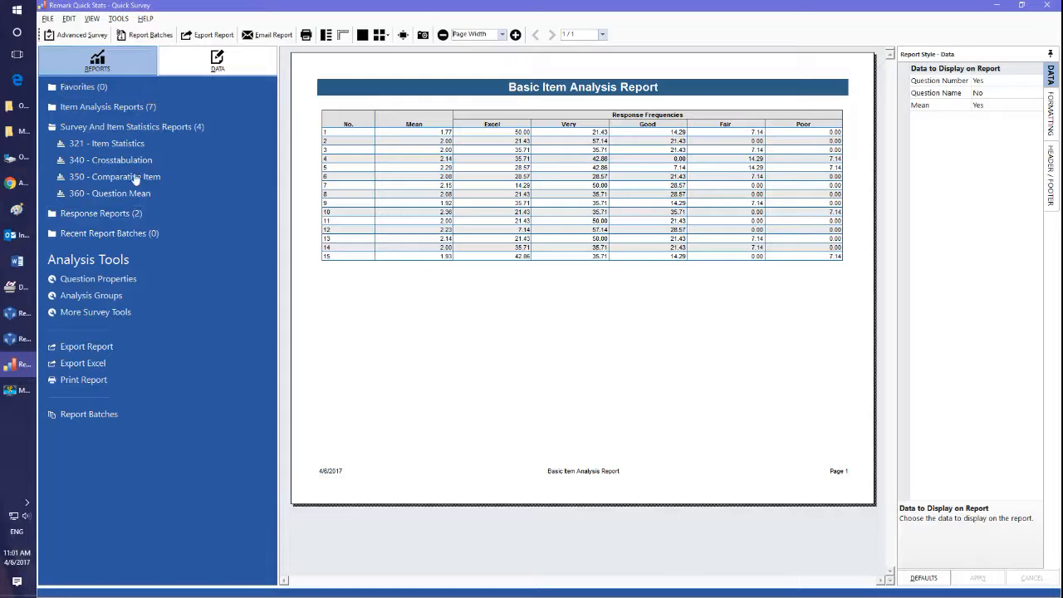
left_click(139, 146)
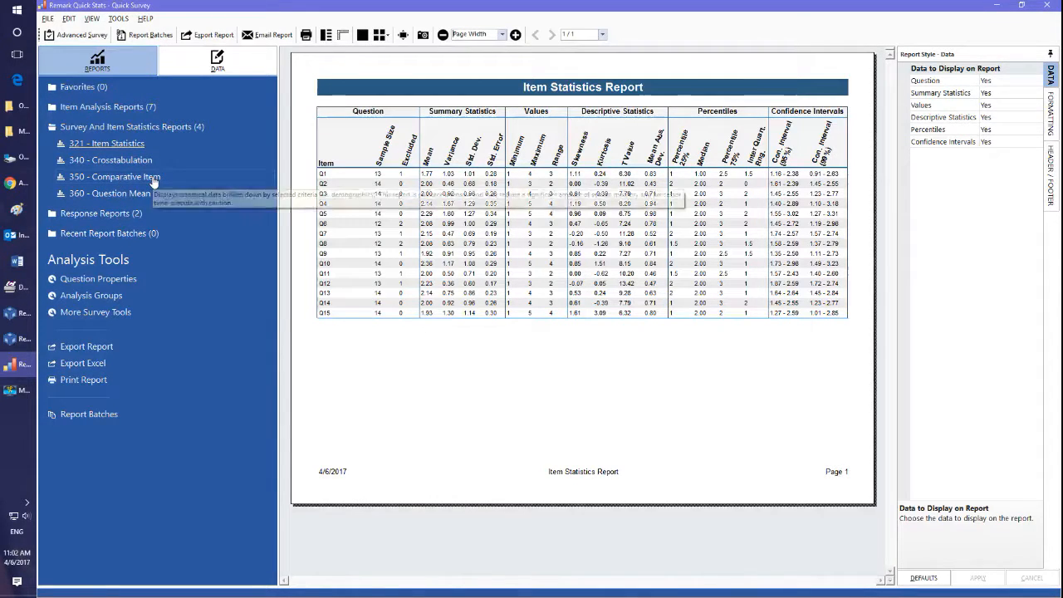
Step: Generate the 401 - Response By Item report based on the Comments question and look through the handwritten comments
left_click(112, 215)
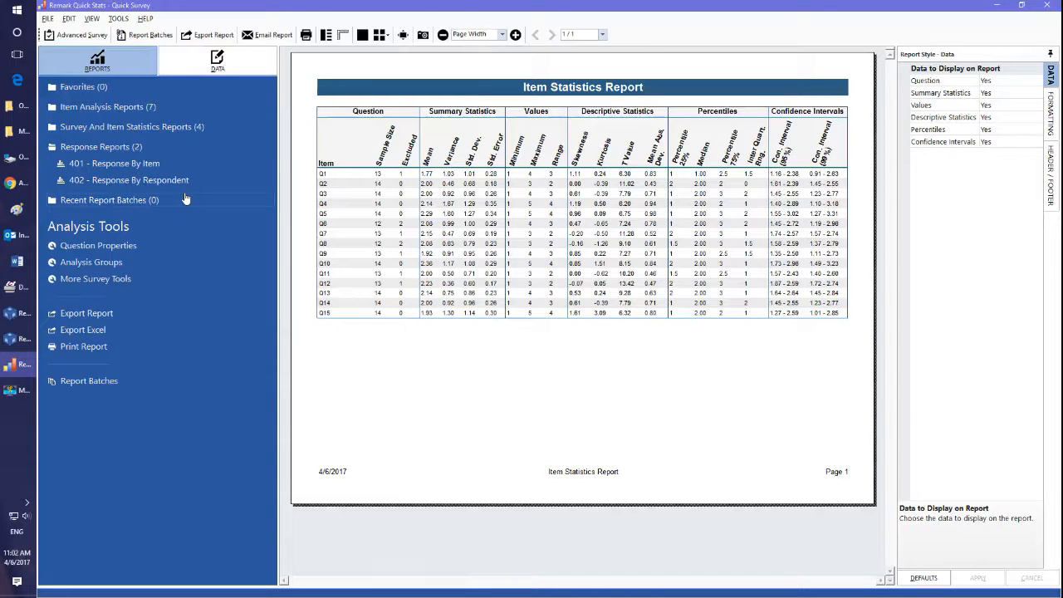
left_click(153, 164)
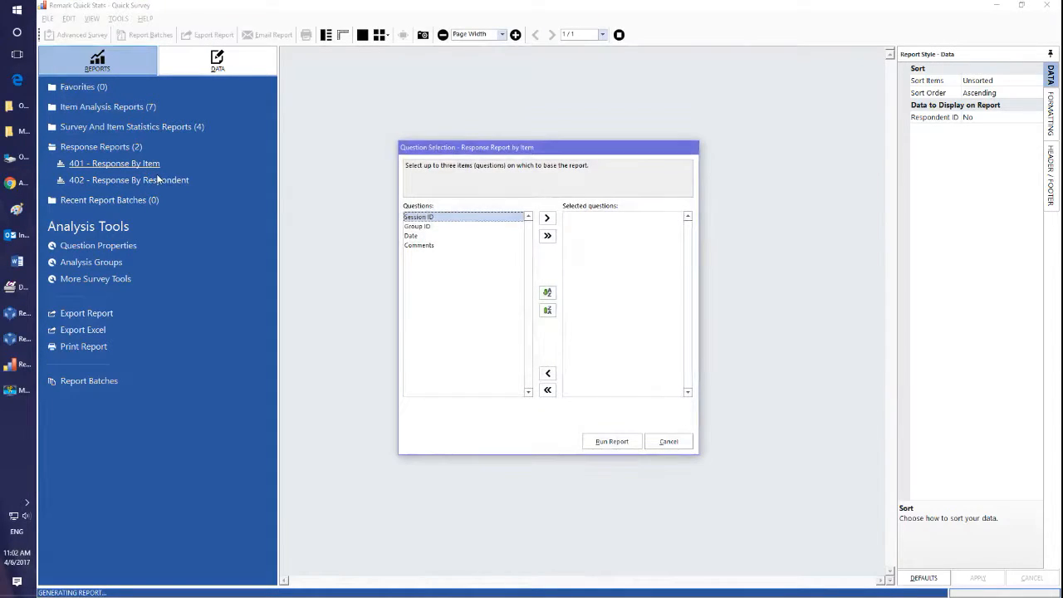
left_click(416, 248)
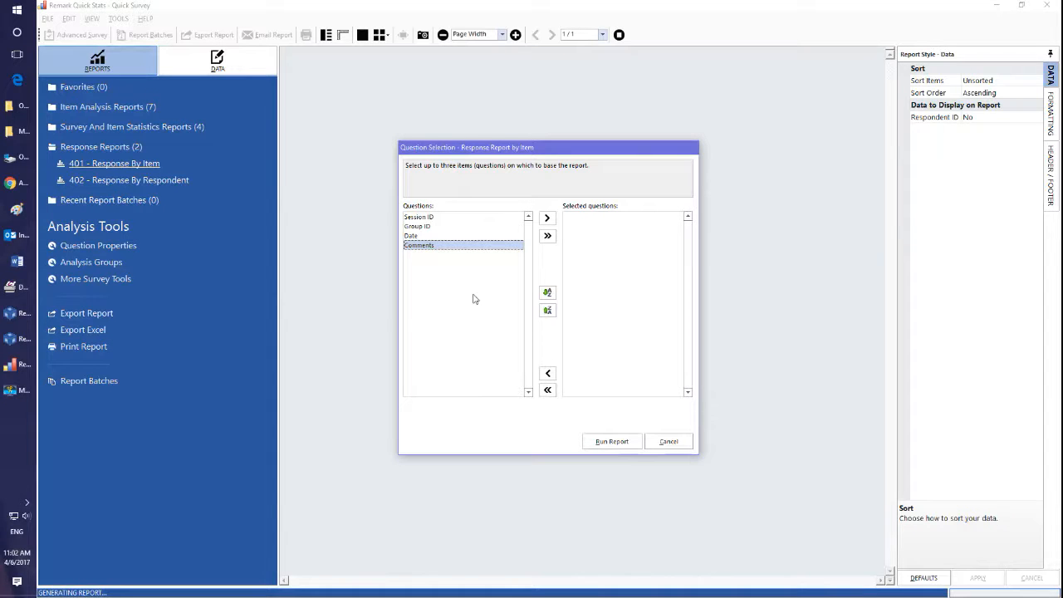
left_click(547, 217)
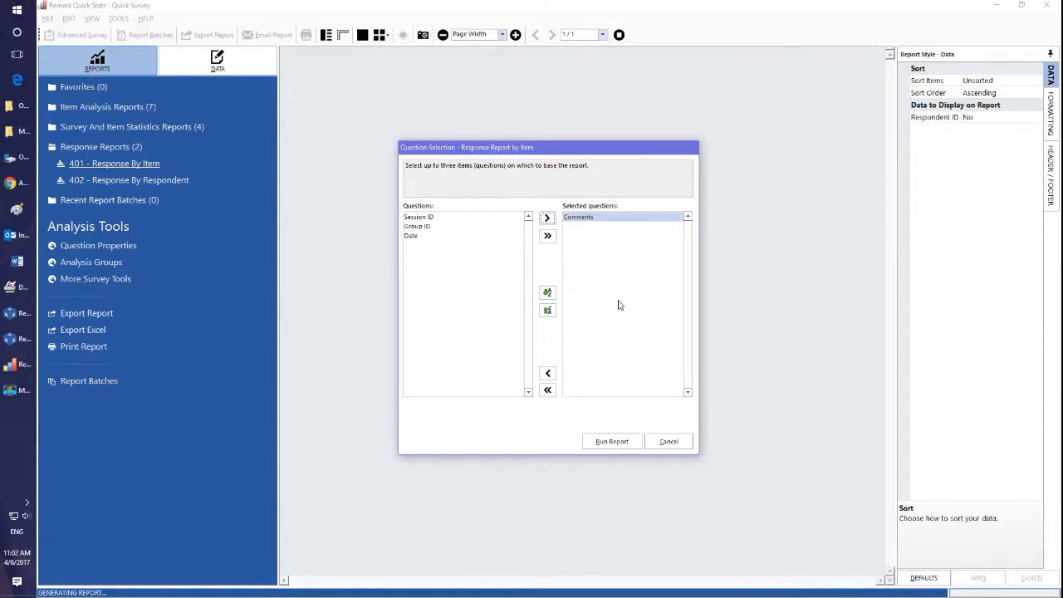
left_click(612, 441)
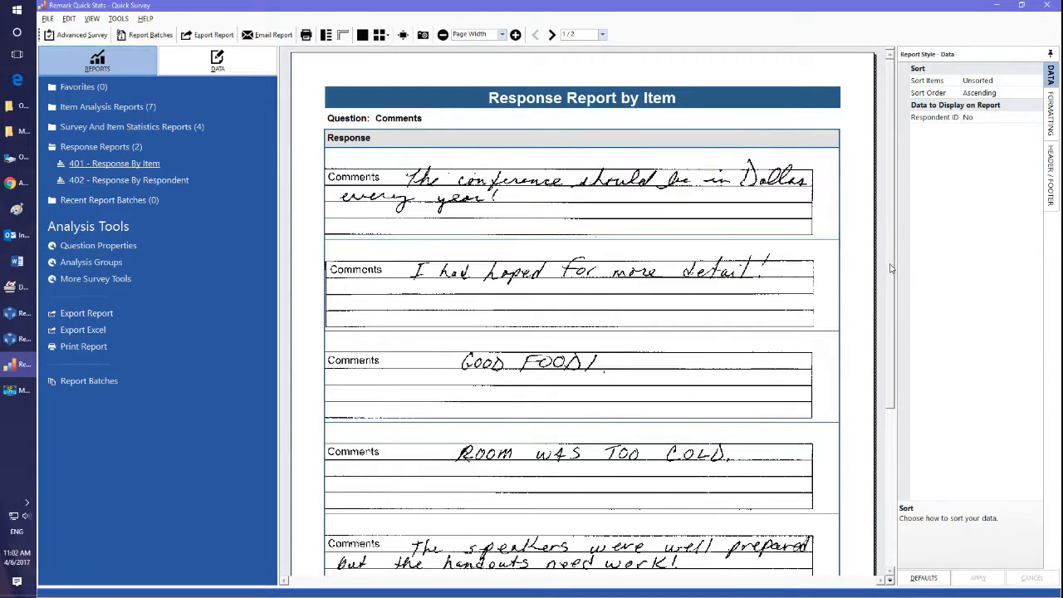
left_click_drag(890, 267, 905, 238)
Step: Export all pages of the comments report at high image quality as a PDF named 2017 Winter Test Comment in Documents
left_click(47, 19)
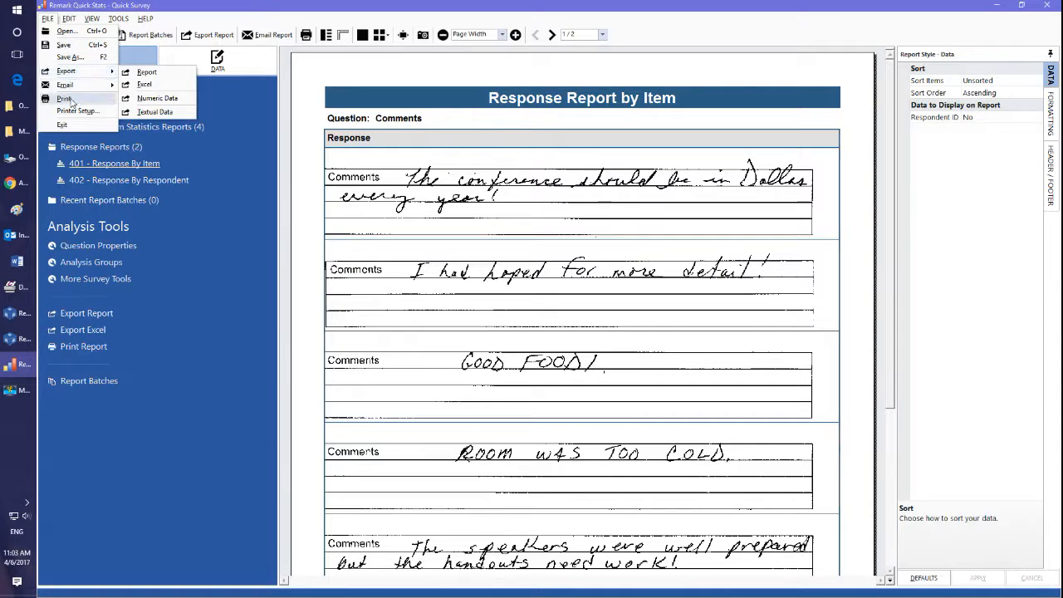
mouse_move(81, 74)
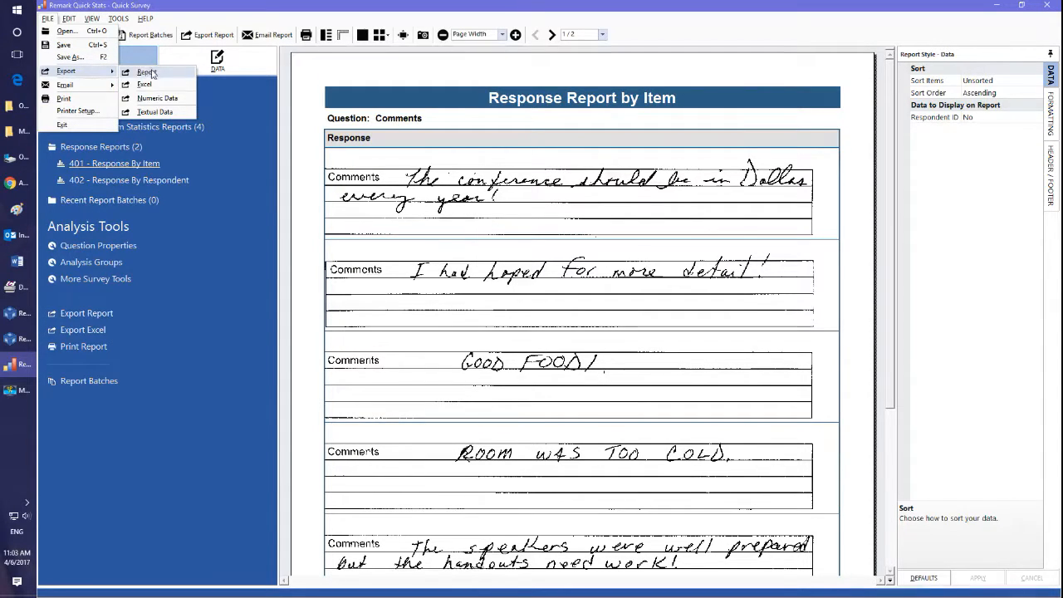
left_click(148, 73)
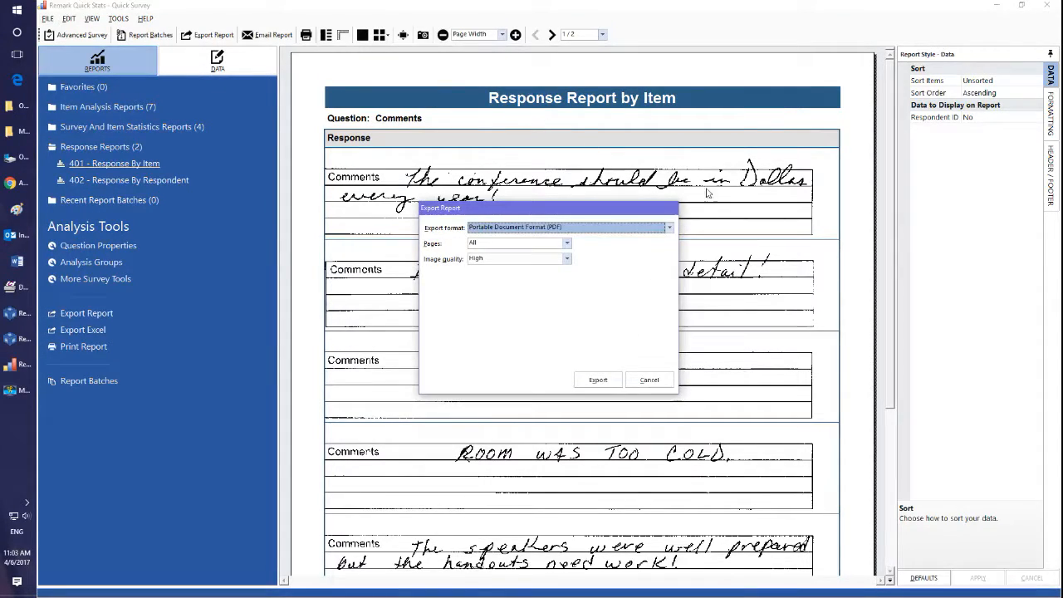
left_click(670, 229)
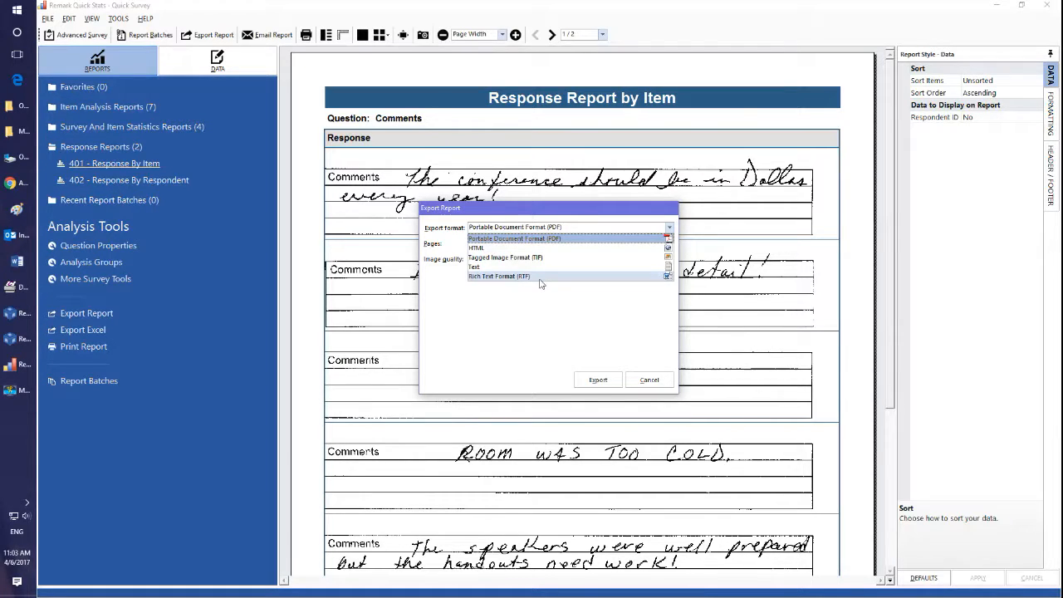
left_click(599, 381)
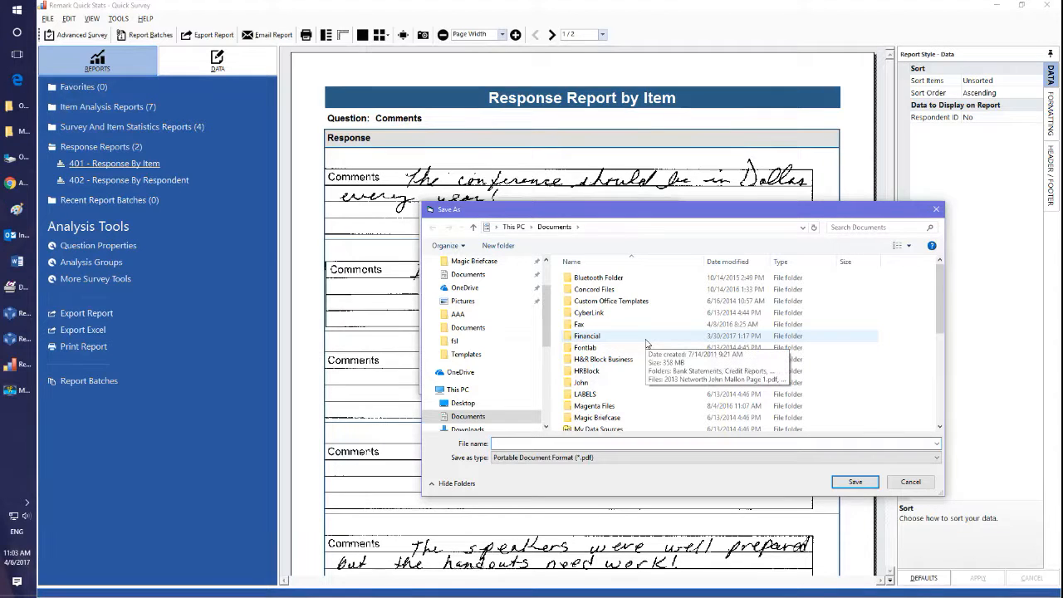
type("2017 Win")
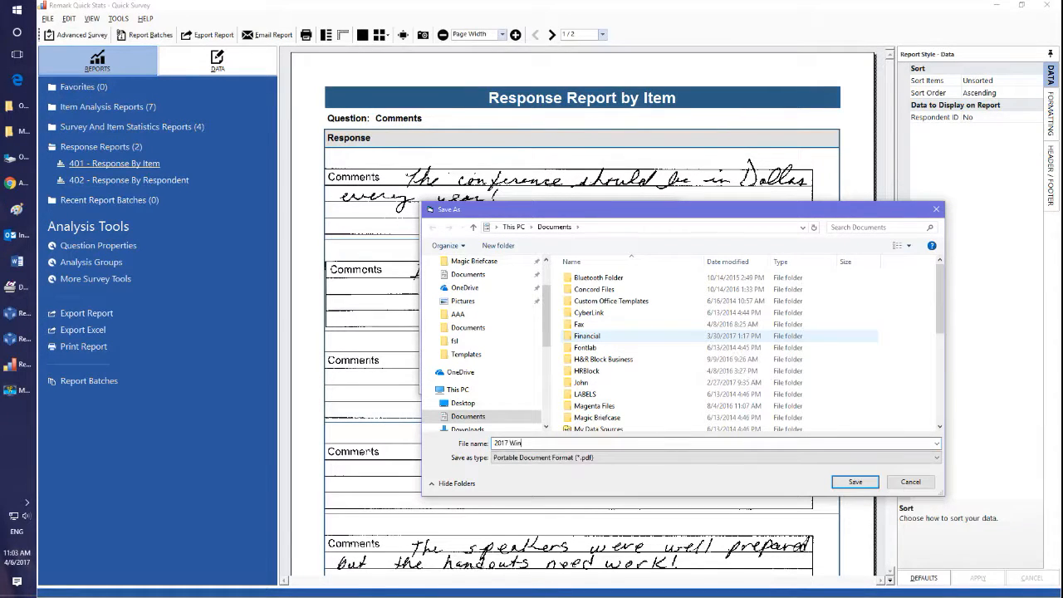
type("ter Test Comment")
key("Return")
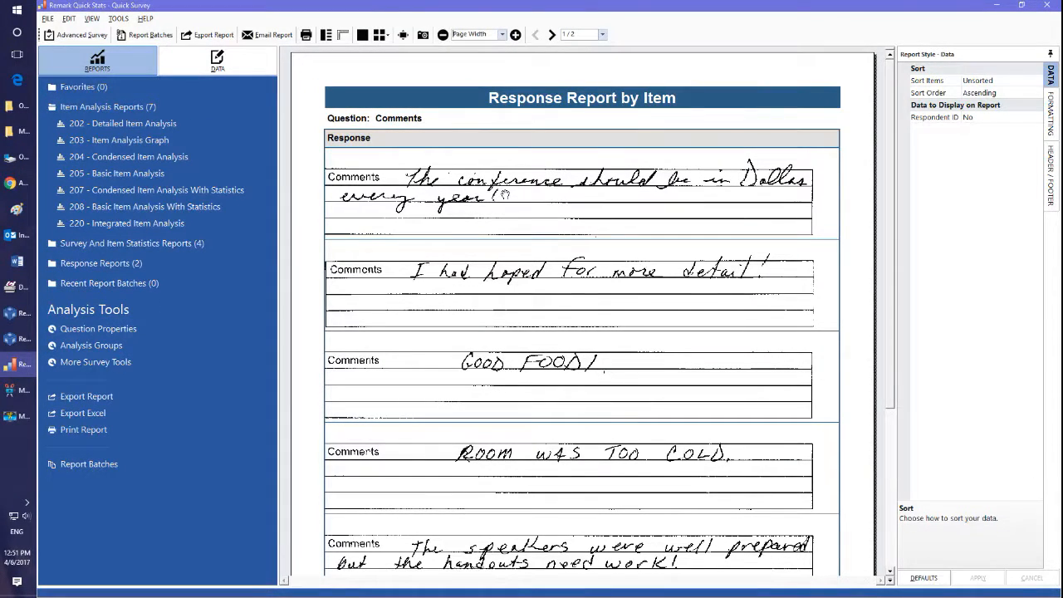
Step: Generate the 204 - Condensed Item Analysis report and open the analysis filter for the respondent data
left_click(196, 150)
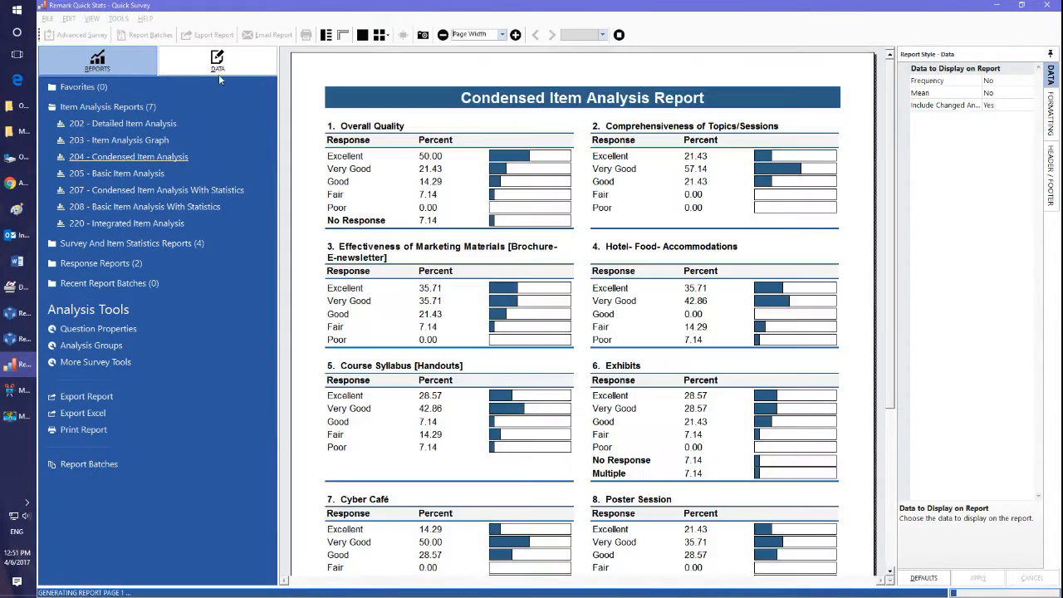
left_click(215, 66)
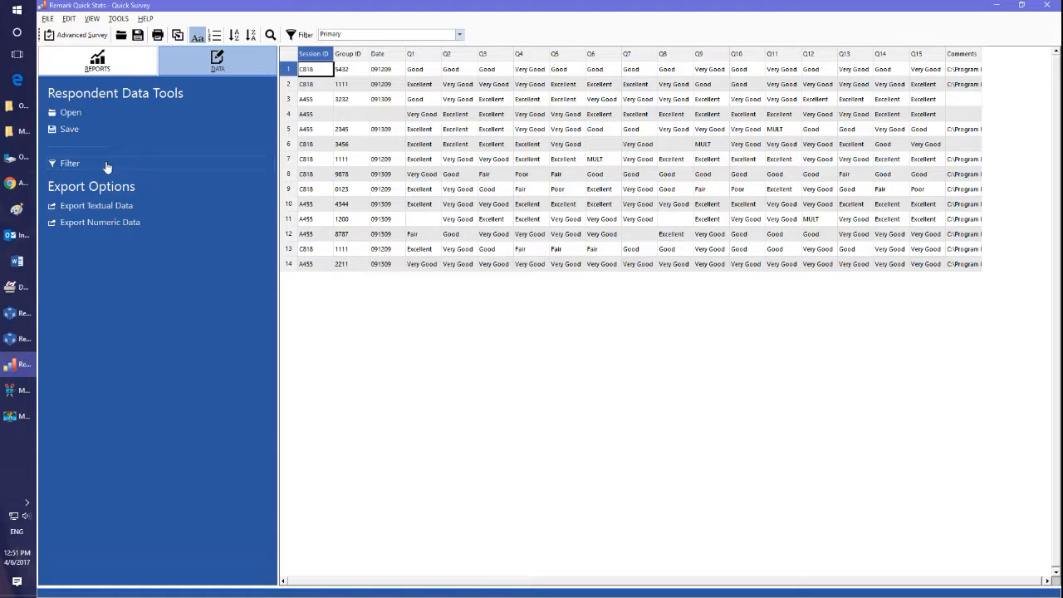
left_click(72, 165)
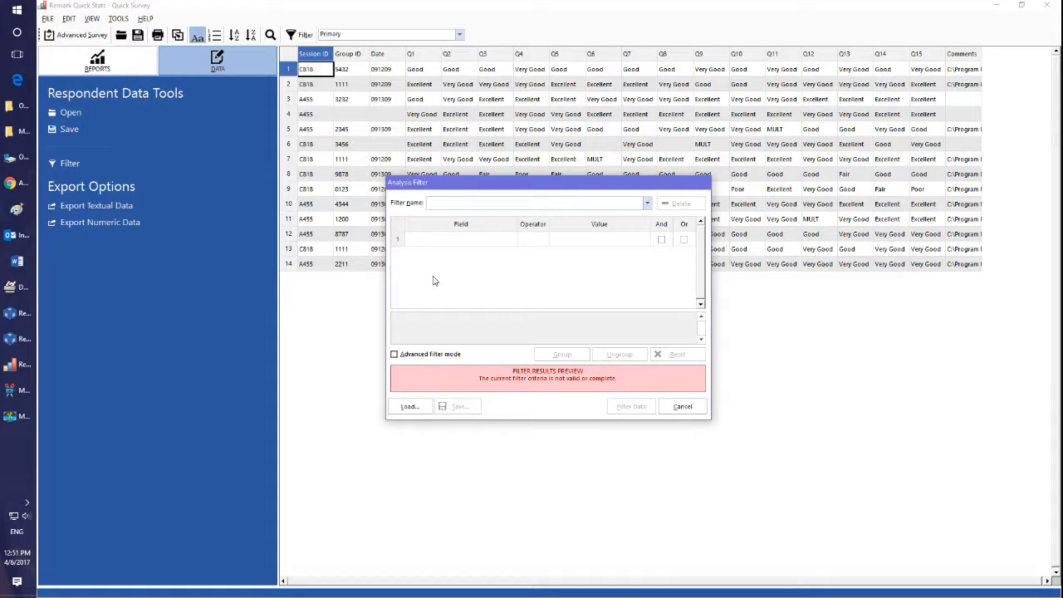
Step: Define a filter condition that includes only records whose Date is equal to 091309
left_click(495, 239)
left_click(513, 240)
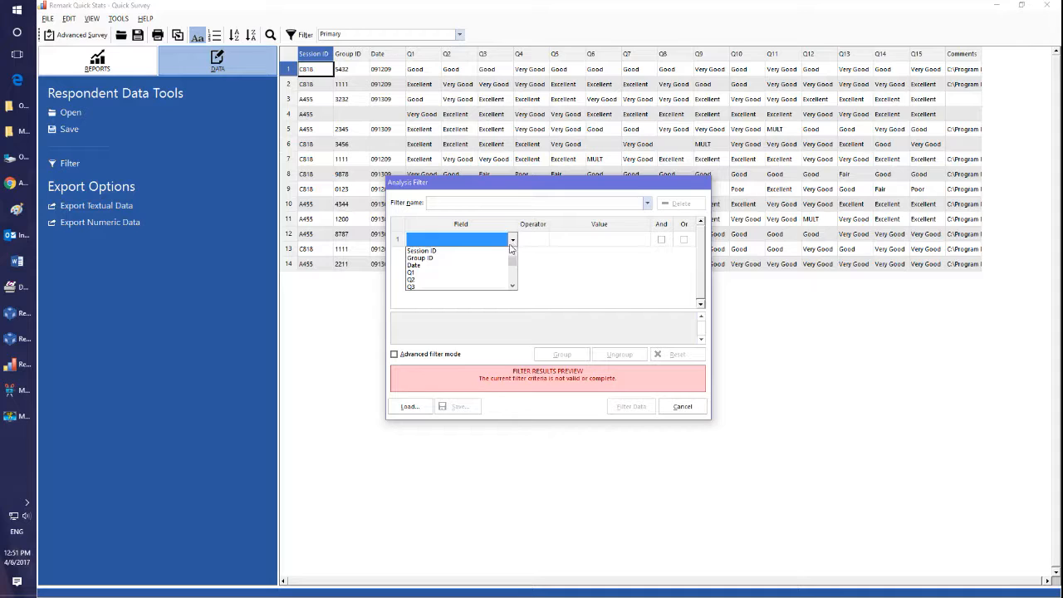
left_click(414, 265)
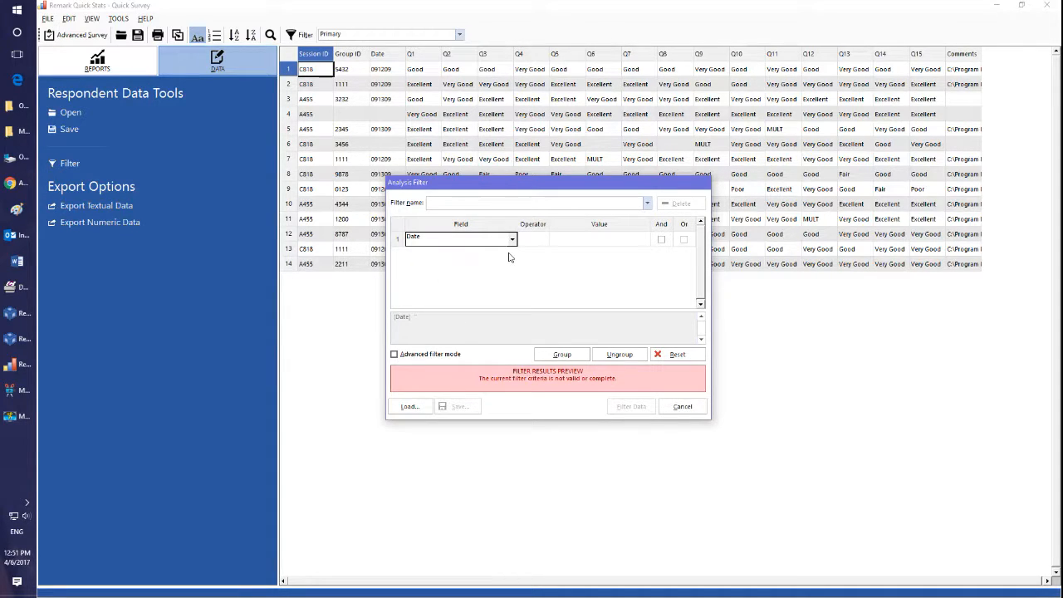
left_click(543, 239)
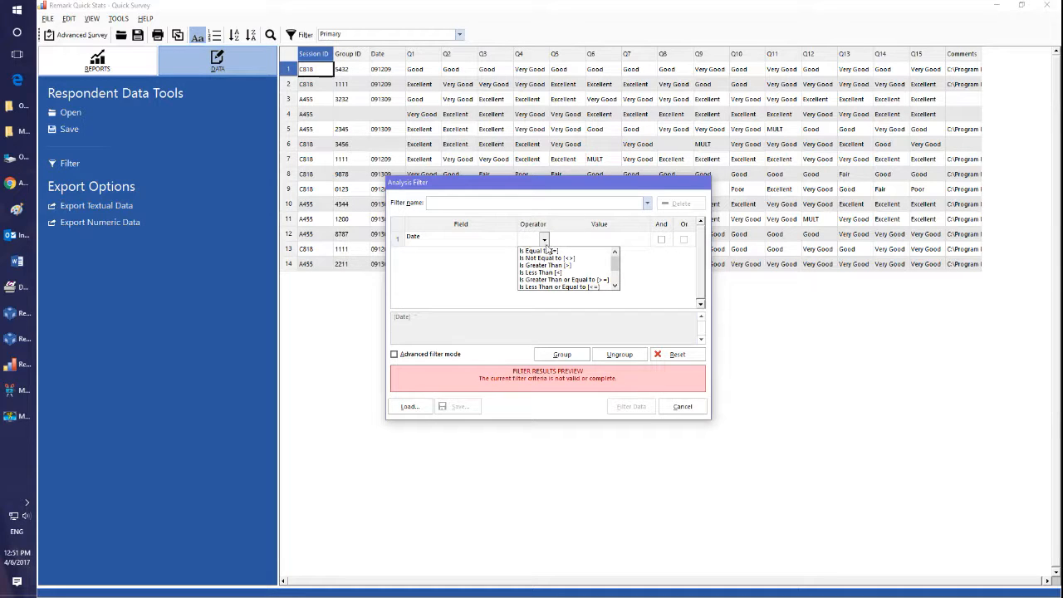
left_click(546, 251)
left_click(638, 242)
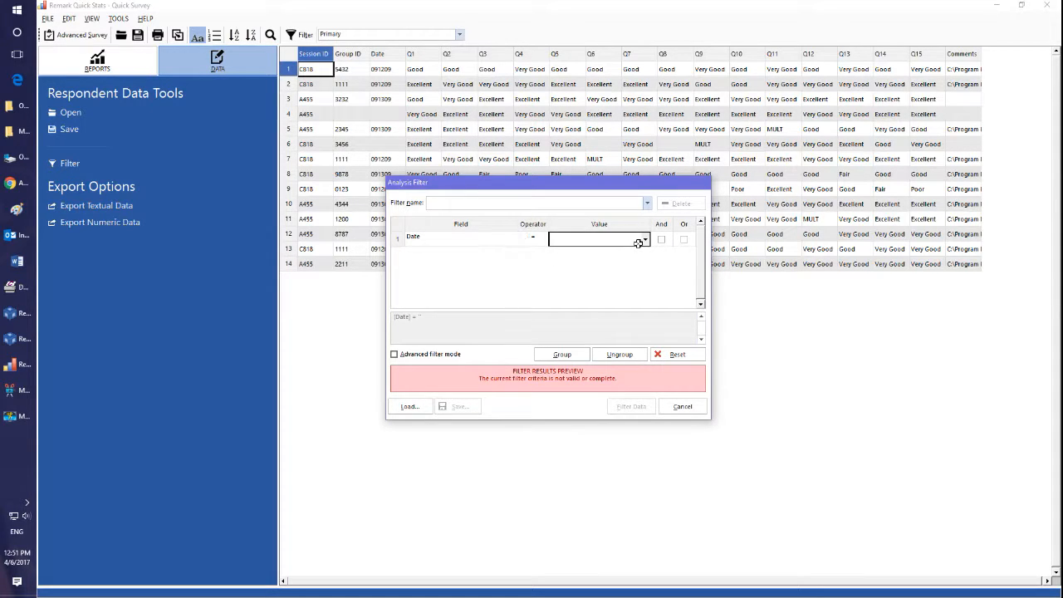
left_click(646, 241)
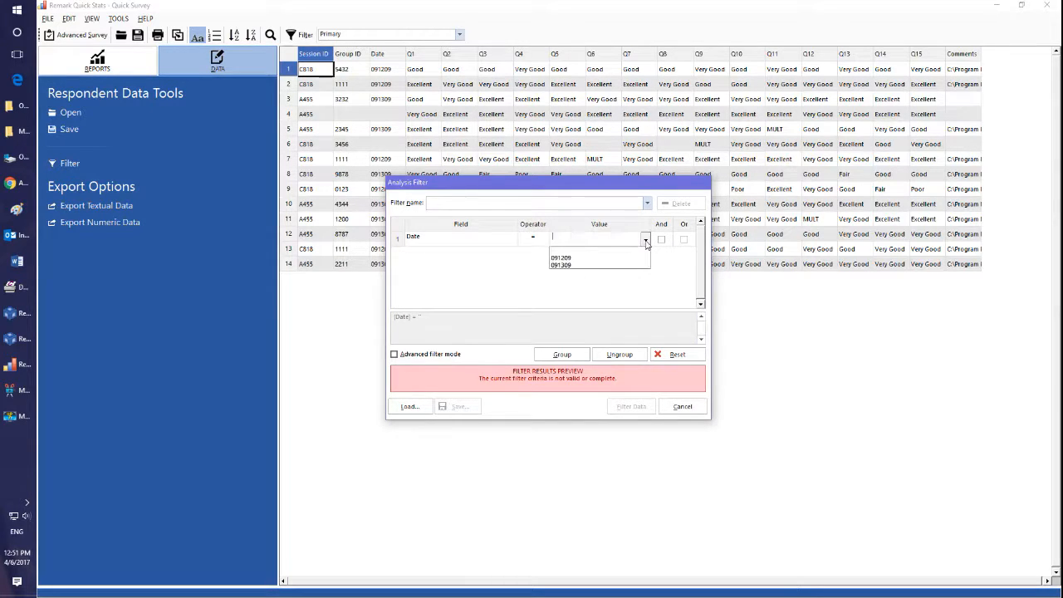
left_click(573, 265)
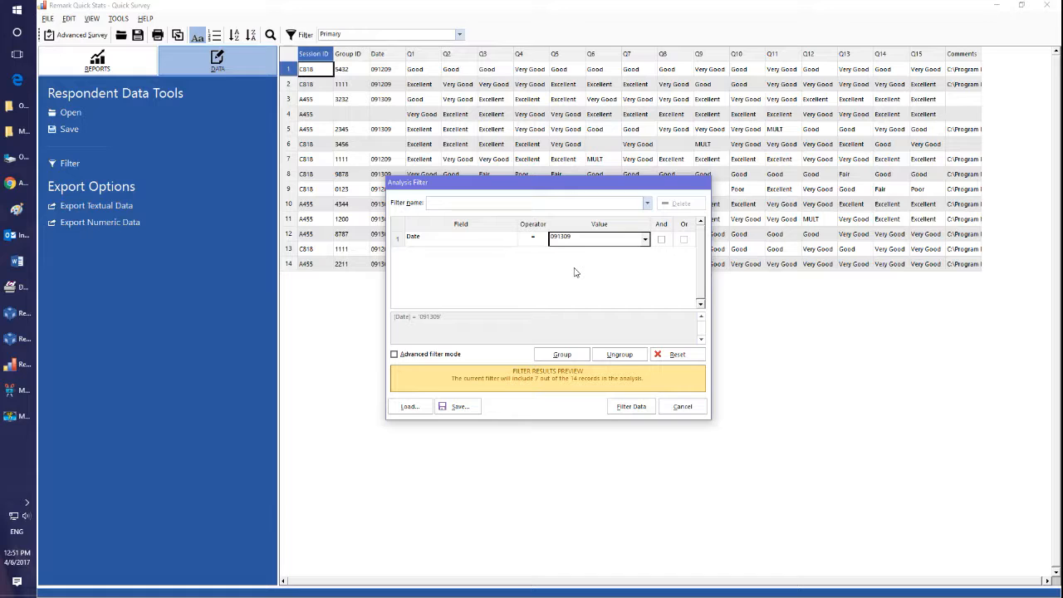
Step: Apply the date filter to the respondent data and regenerate the Condensed Item Analysis report from the filtered records
left_click(632, 407)
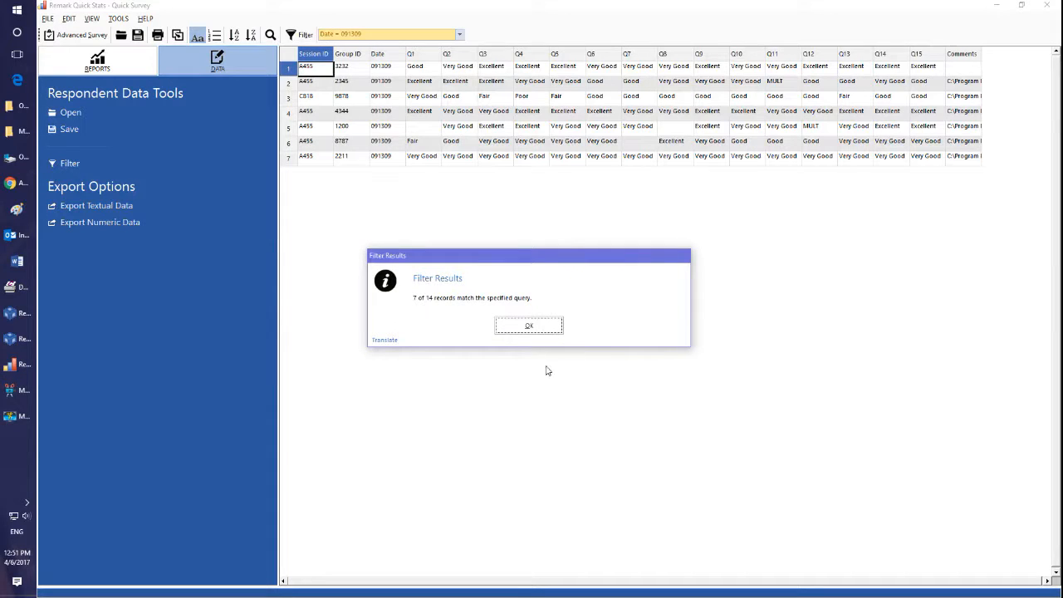
left_click(529, 328)
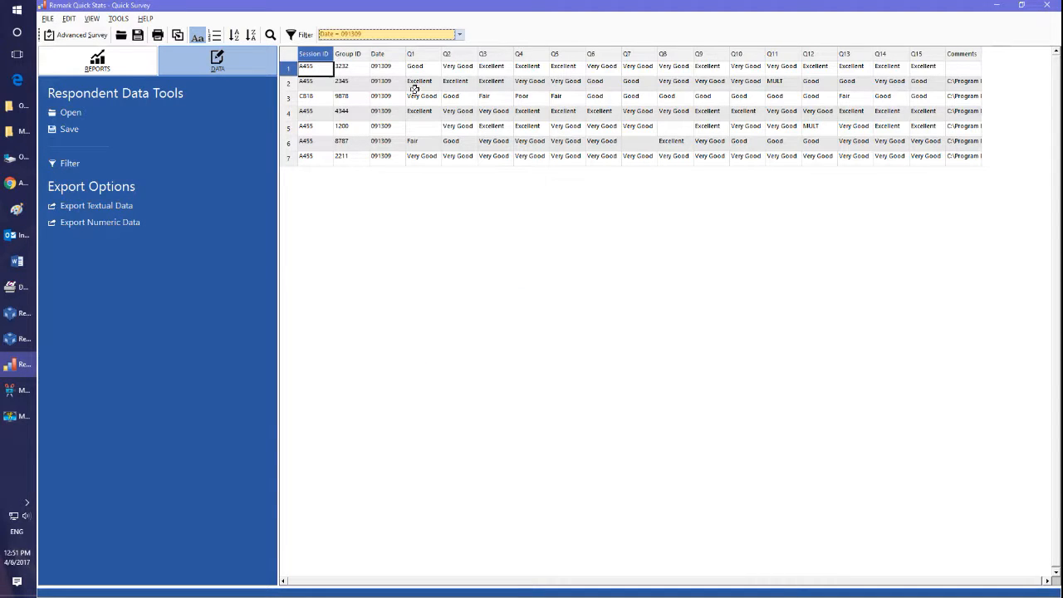
left_click(94, 65)
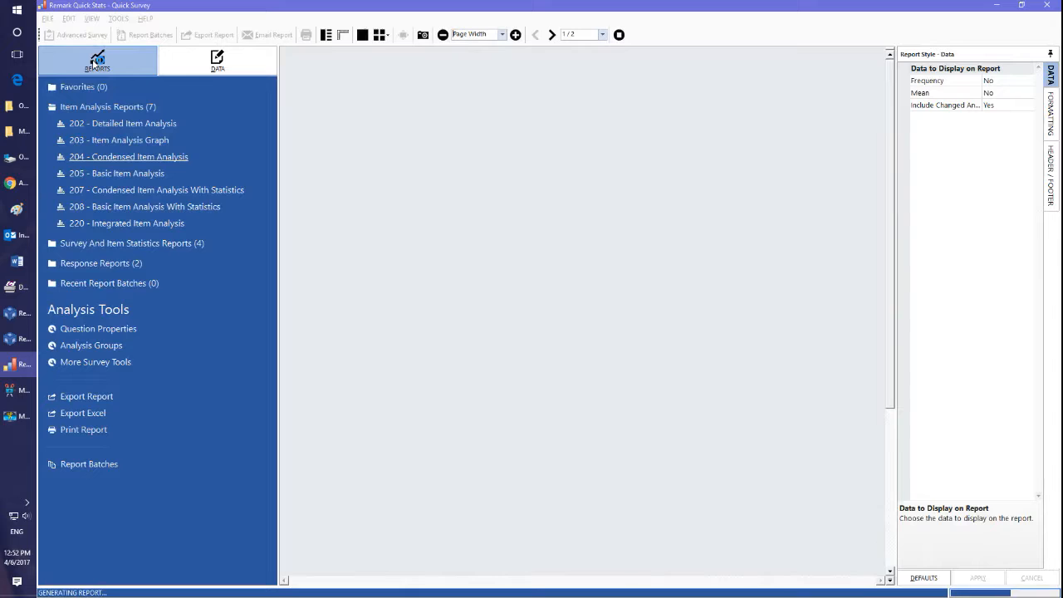